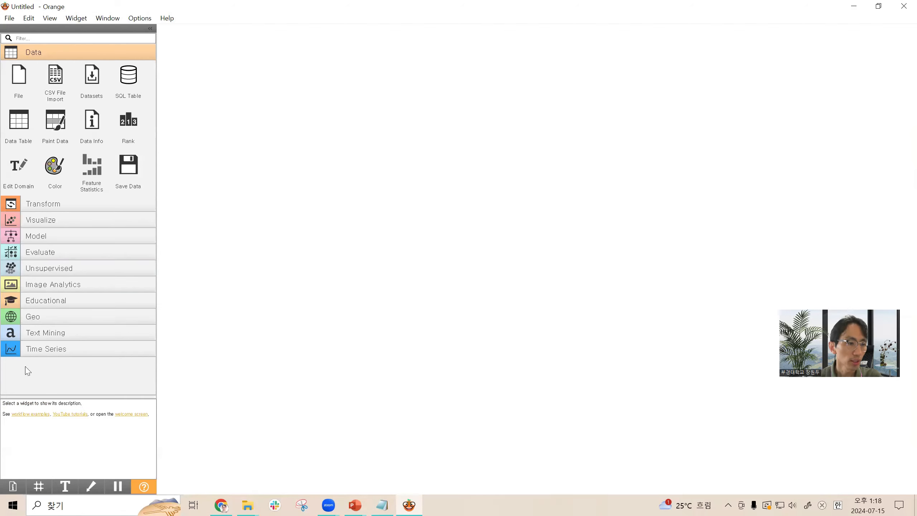
Step: Add a Datasets widget from the Data category to the empty workflow canvas
{"action": "left_click", "coordinate": [55, 53]}
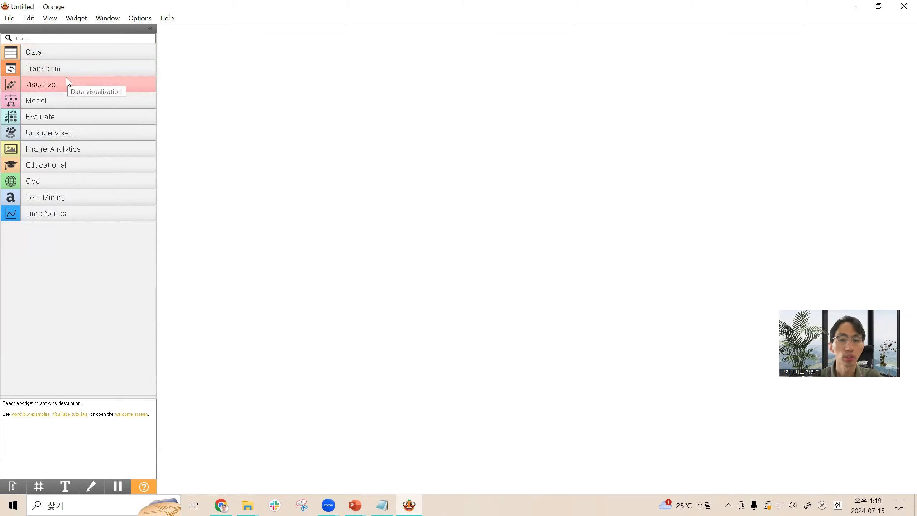
{"action": "left_click", "coordinate": [61, 58]}
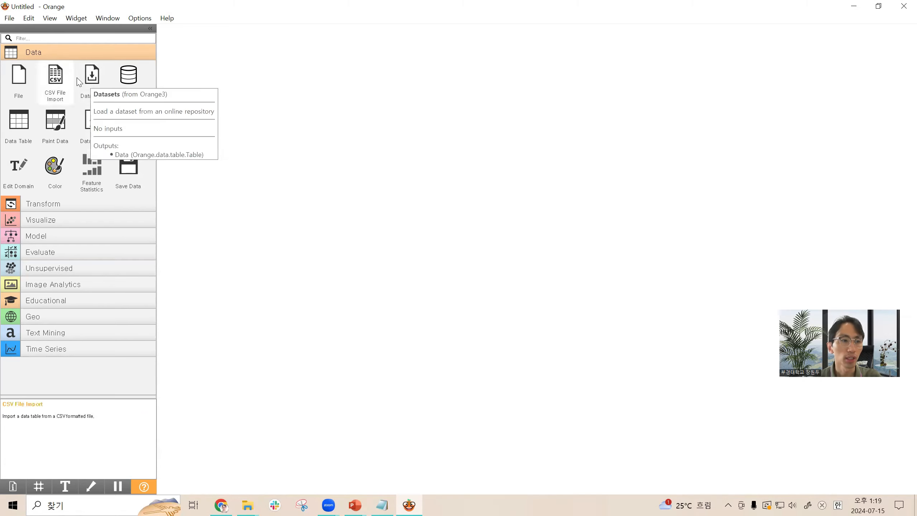
{"action": "left_click_drag", "start_coordinate": [89, 80], "coordinate": [284, 95]}
{"action": "left_click", "coordinate": [346, 144]}
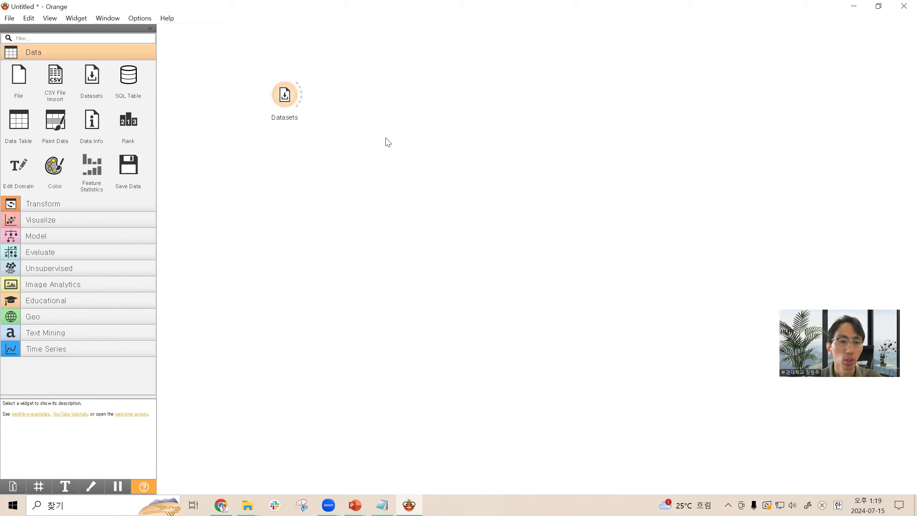
{"action": "scroll", "coordinate": [385, 138], "scroll_direction": "up", "scroll_amount": 5}
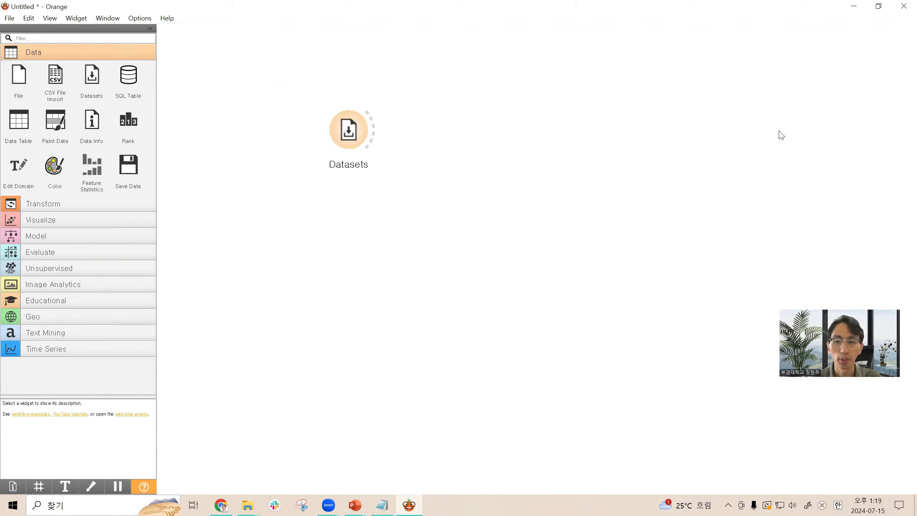
{"action": "left_click_drag", "start_coordinate": [353, 127], "coordinate": [335, 124]}
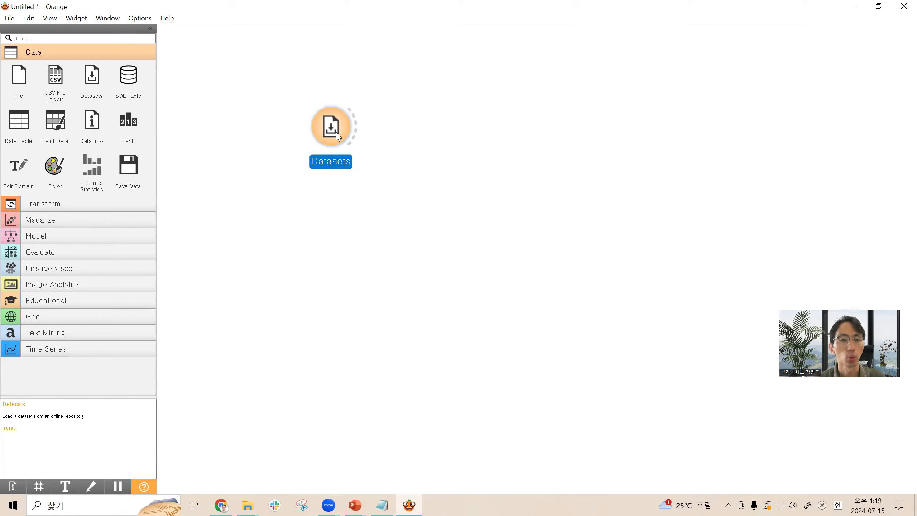
Step: Open the Datasets widget, search for "iris", load the Iris dataset and close the window
{"action": "double_click", "coordinate": [337, 128]}
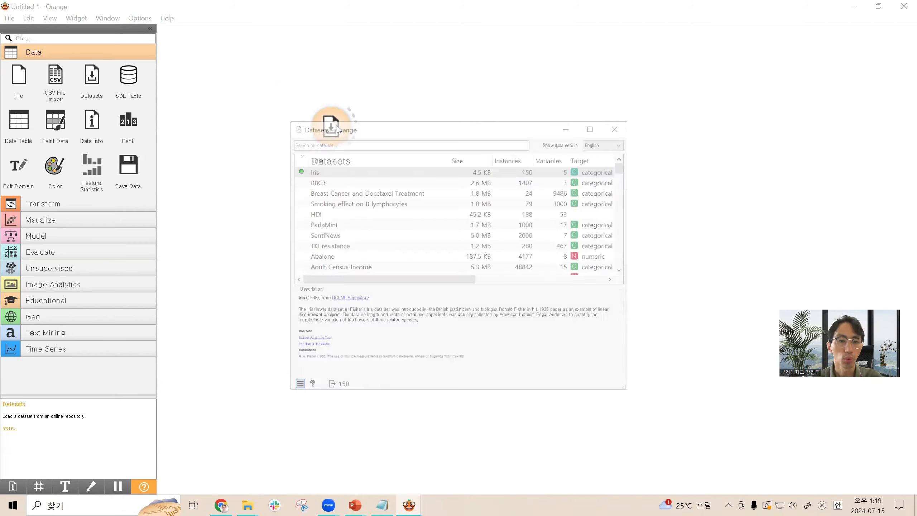
{"action": "left_click_drag", "start_coordinate": [434, 118], "coordinate": [534, 104]}
{"action": "double_click", "coordinate": [328, 130]}
{"action": "left_click_drag", "start_coordinate": [377, 131], "coordinate": [510, 94]}
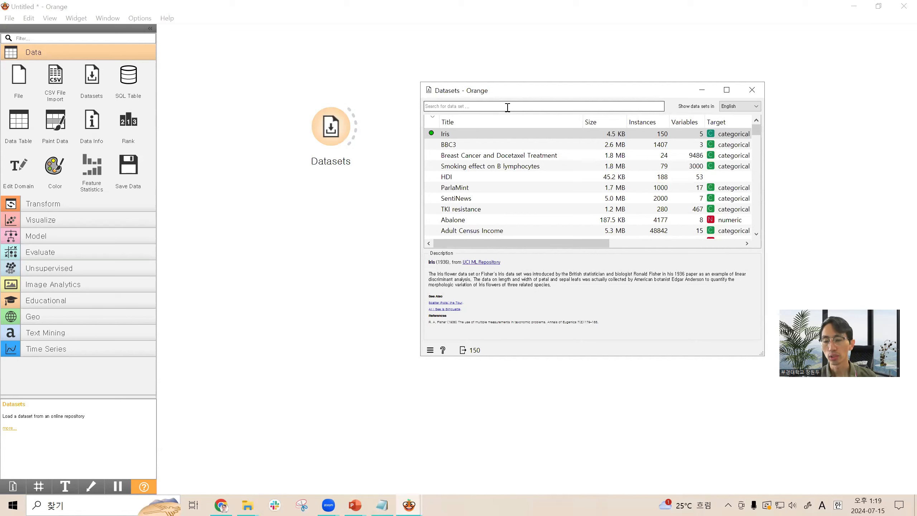
{"action": "type", "text": "iris"}
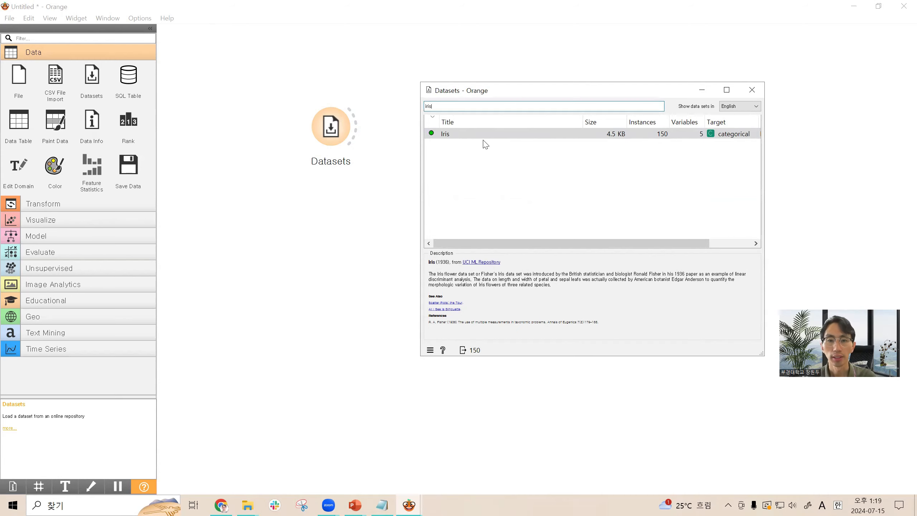
{"action": "left_click", "coordinate": [462, 137]}
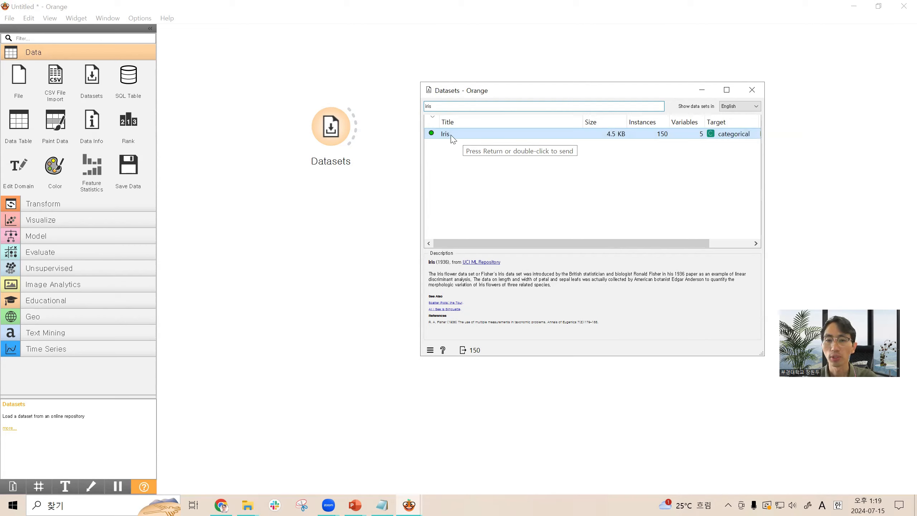
{"action": "double_click", "coordinate": [474, 136]}
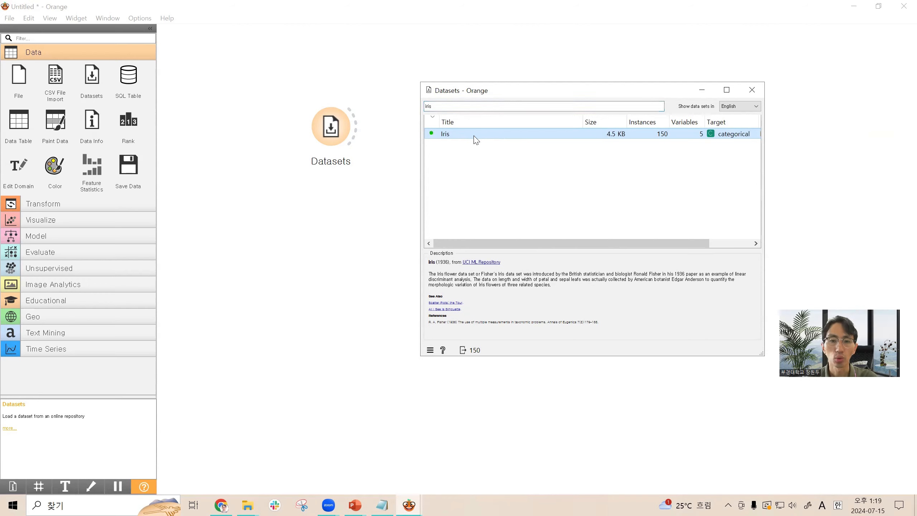
{"action": "left_click", "coordinate": [751, 89]}
Step: Try adding a linked Data Table from the Datasets widget's output, and delete it again
{"action": "left_click_drag", "start_coordinate": [357, 133], "coordinate": [405, 130]}
{"action": "left_click", "coordinate": [340, 196]}
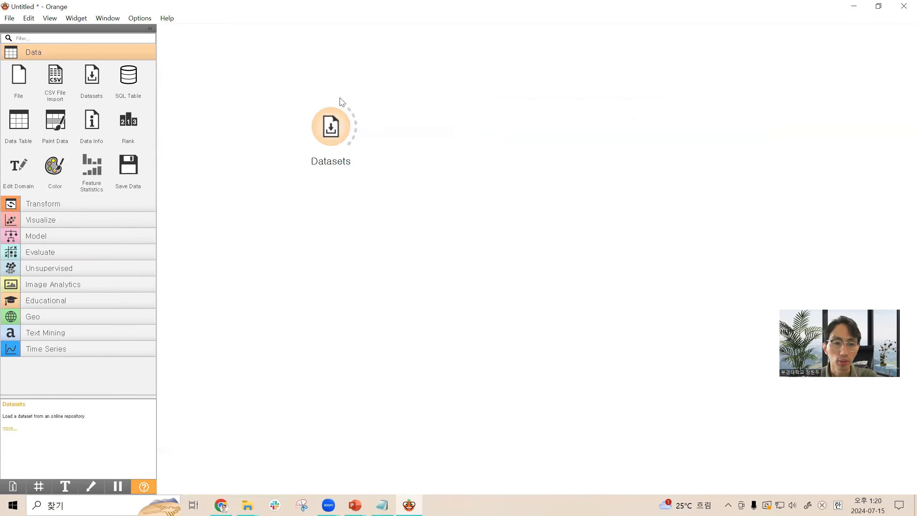
{"action": "scroll", "coordinate": [406, 171], "scroll_direction": "up", "scroll_amount": 4}
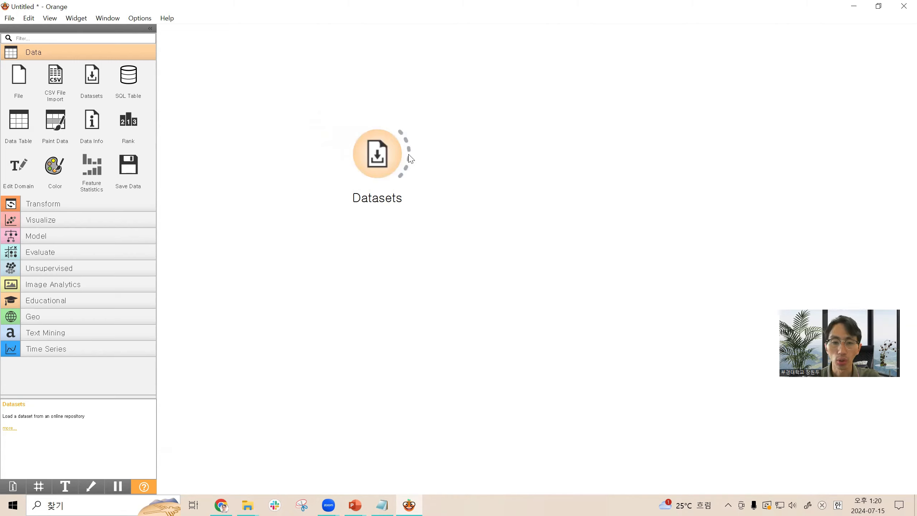
{"action": "left_click_drag", "start_coordinate": [410, 159], "coordinate": [487, 144]}
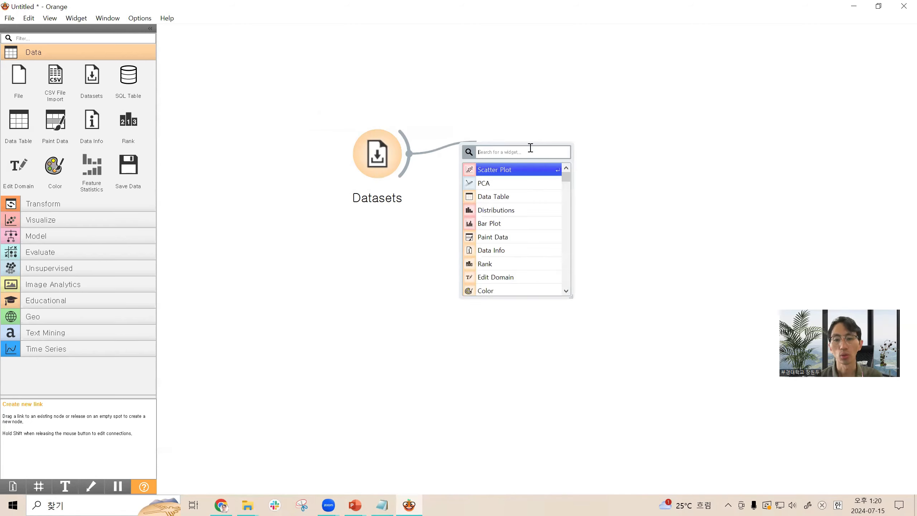
{"action": "left_click", "coordinate": [515, 198]}
{"action": "left_click_drag", "start_coordinate": [506, 148], "coordinate": [513, 156]}
{"action": "left_click", "coordinate": [588, 225]}
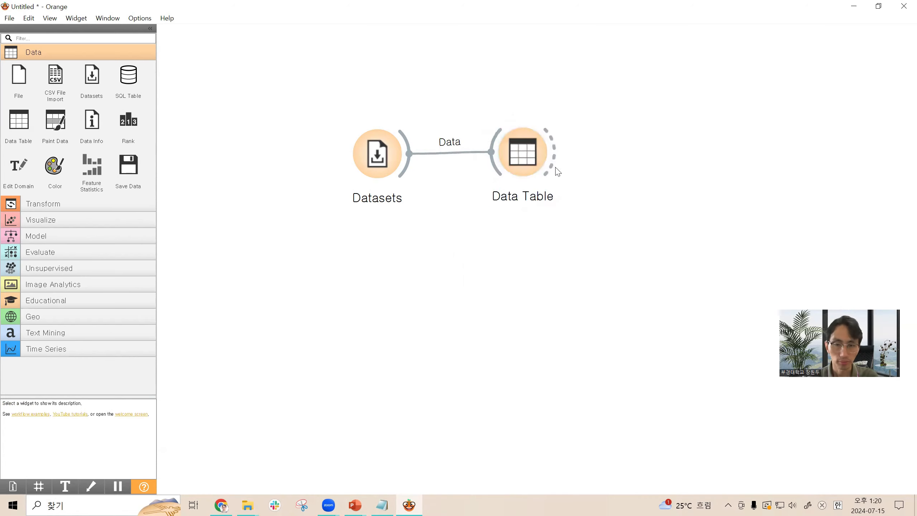
{"action": "left_click", "coordinate": [529, 155]}
{"action": "key", "text": "Delete"}
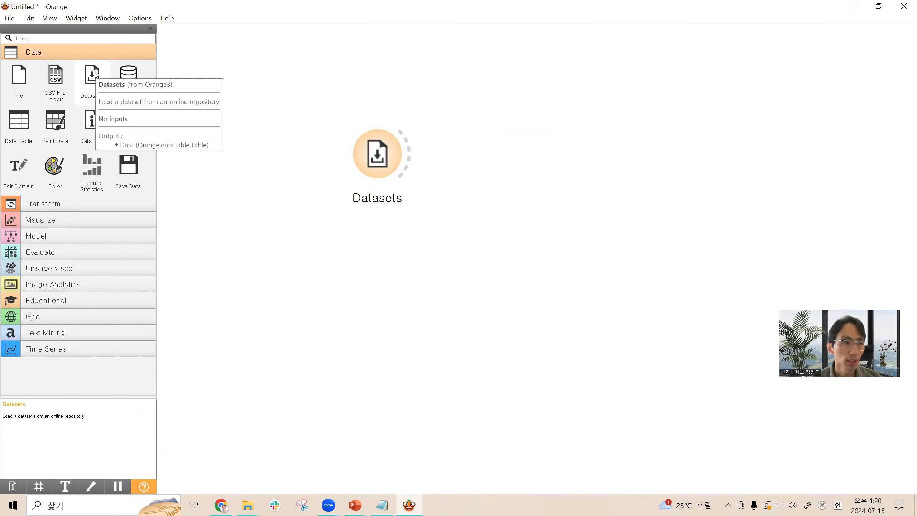
{"action": "double_click", "coordinate": [95, 74]}
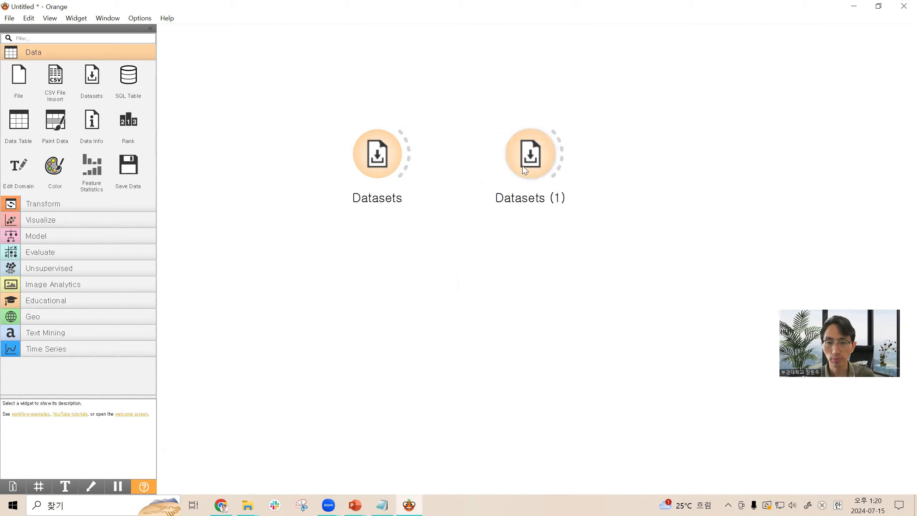
{"action": "left_click", "coordinate": [507, 163]}
{"action": "key", "text": "Delete"}
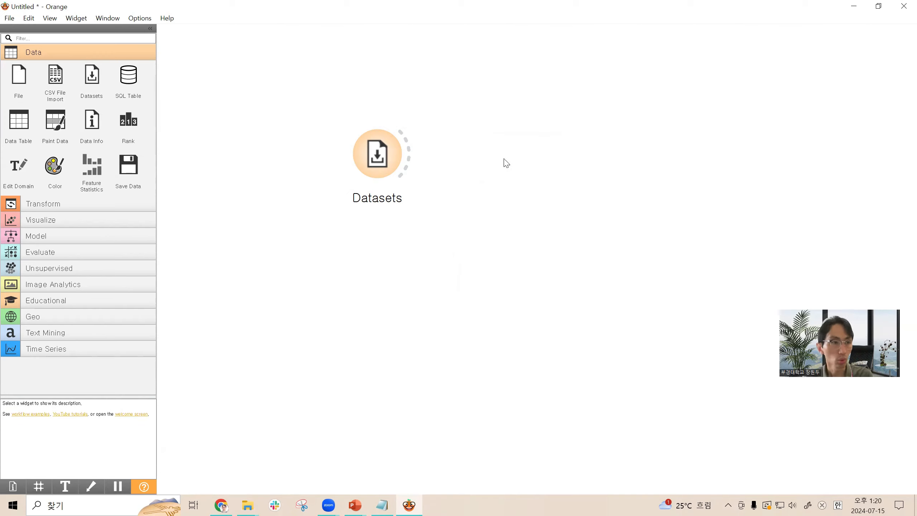
Step: Add a Data Table widget to the canvas beside Datasets and connect the Datasets output to its input
{"action": "double_click", "coordinate": [23, 126]}
{"action": "left_click", "coordinate": [555, 287]}
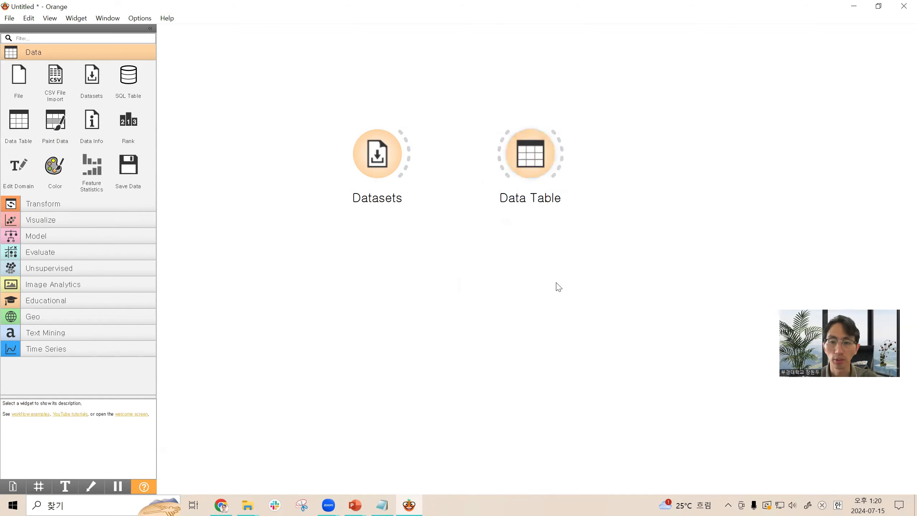
{"action": "left_click_drag", "start_coordinate": [526, 151], "coordinate": [524, 156]}
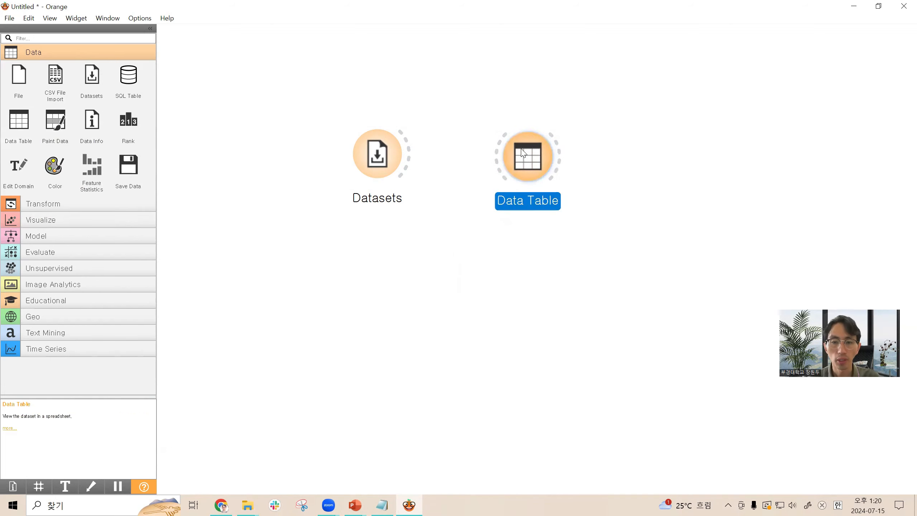
{"action": "left_click_drag", "start_coordinate": [413, 163], "coordinate": [493, 159]}
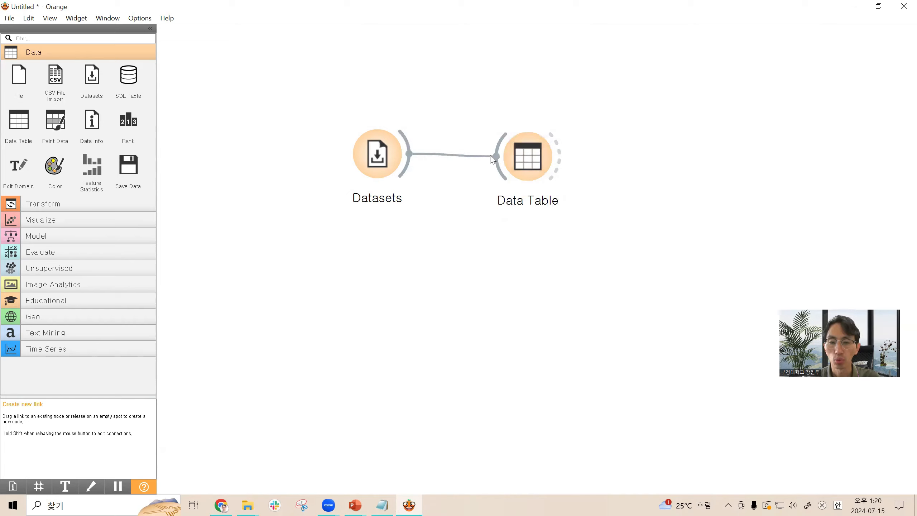
{"action": "left_click_drag", "start_coordinate": [491, 156], "coordinate": [545, 161]}
{"action": "left_click", "coordinate": [523, 173]}
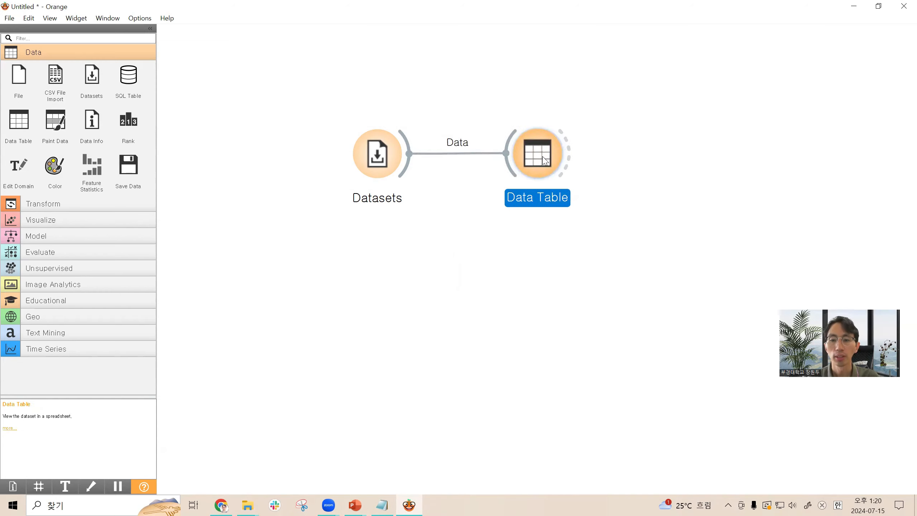
Step: View the Iris data in the Data Table, examining the species column and the sepal and petal measurements across all rows
{"action": "double_click", "coordinate": [545, 160]}
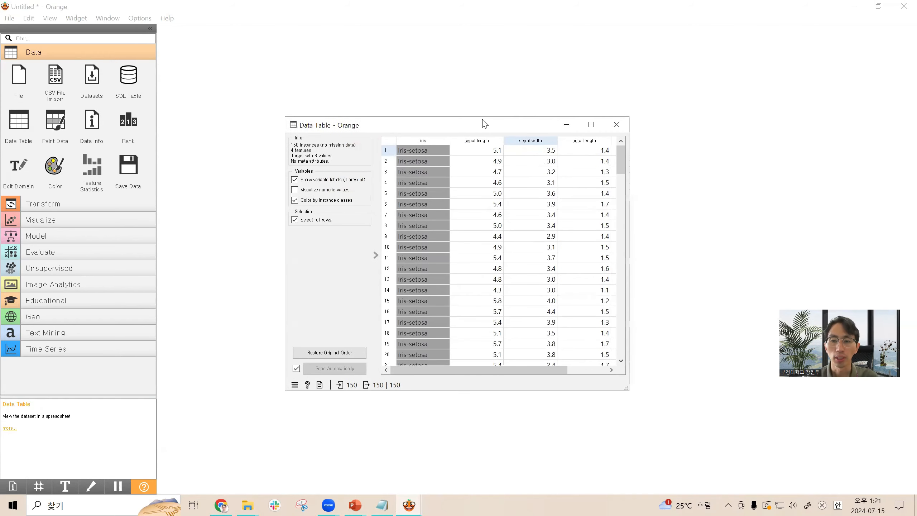
{"action": "left_click_drag", "start_coordinate": [485, 123], "coordinate": [436, 90]}
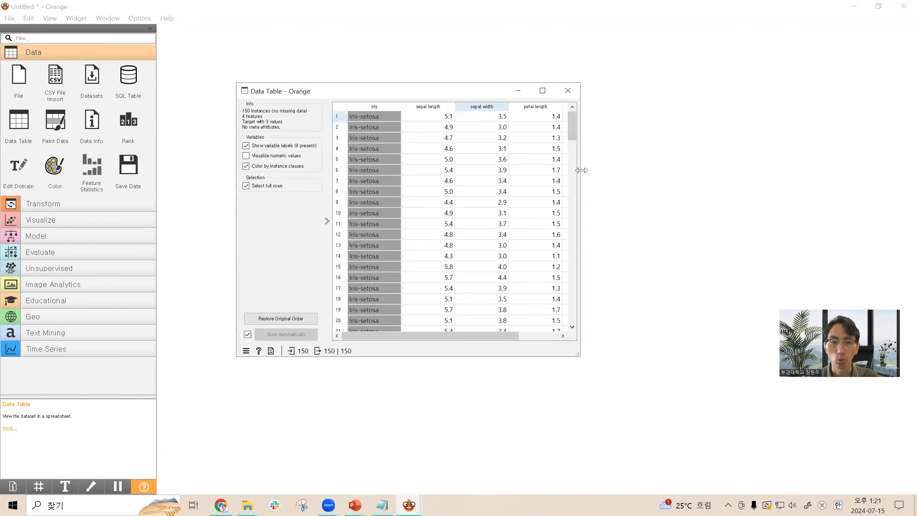
{"action": "left_click_drag", "start_coordinate": [582, 170], "coordinate": [696, 171]}
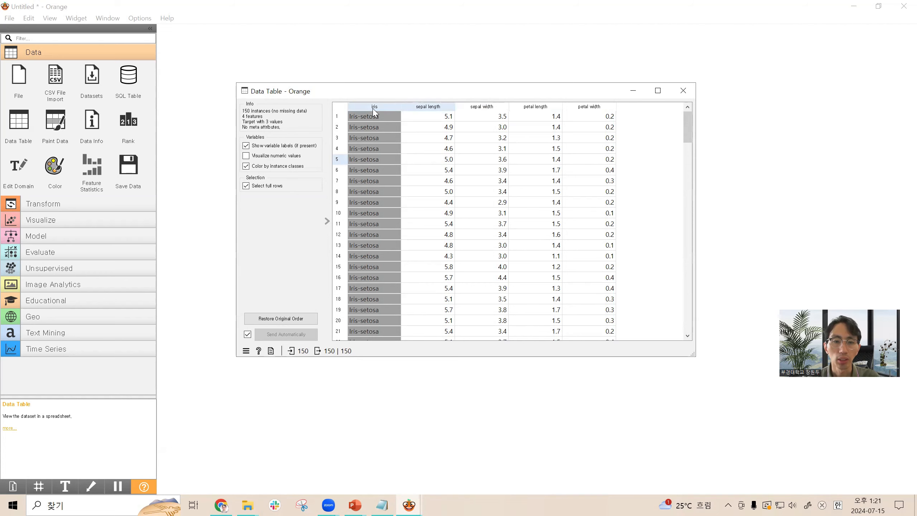
{"action": "scroll", "coordinate": [378, 221], "scroll_direction": "down", "scroll_amount": 20}
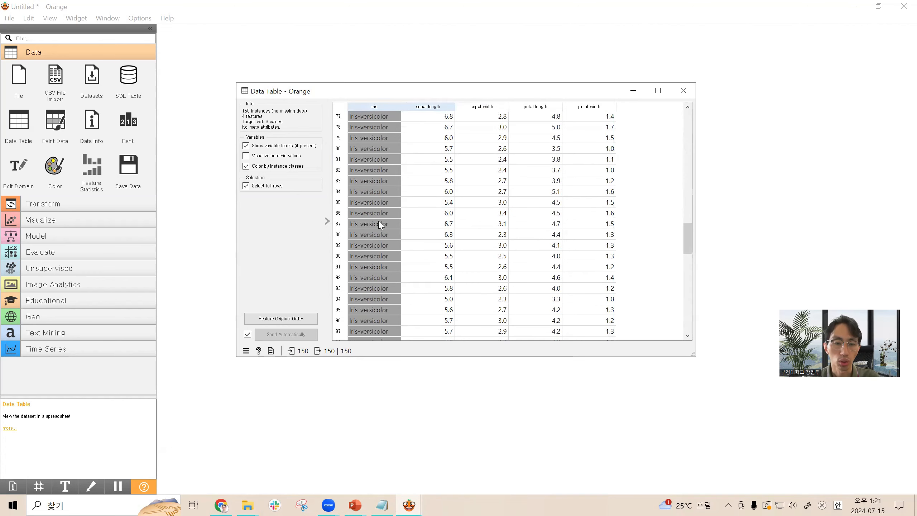
{"action": "scroll", "coordinate": [380, 225], "scroll_direction": "up", "scroll_amount": 20}
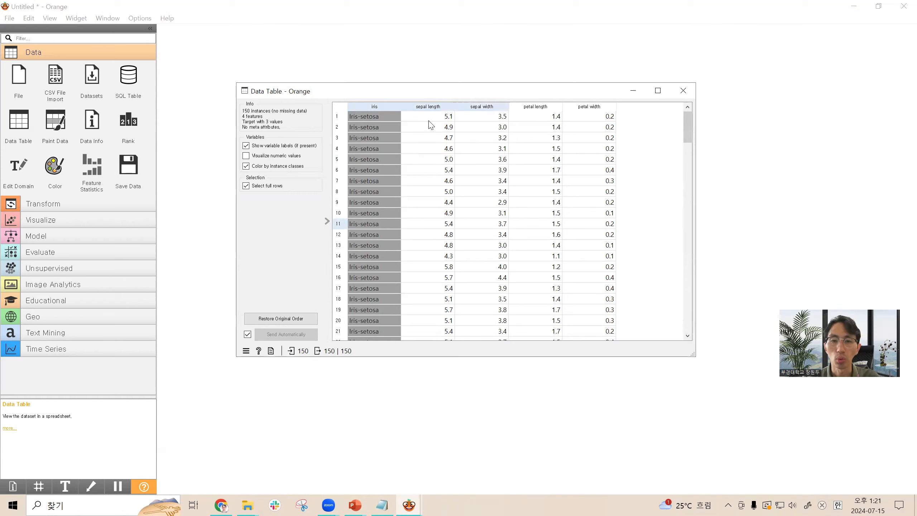
{"action": "left_click", "coordinate": [605, 119]}
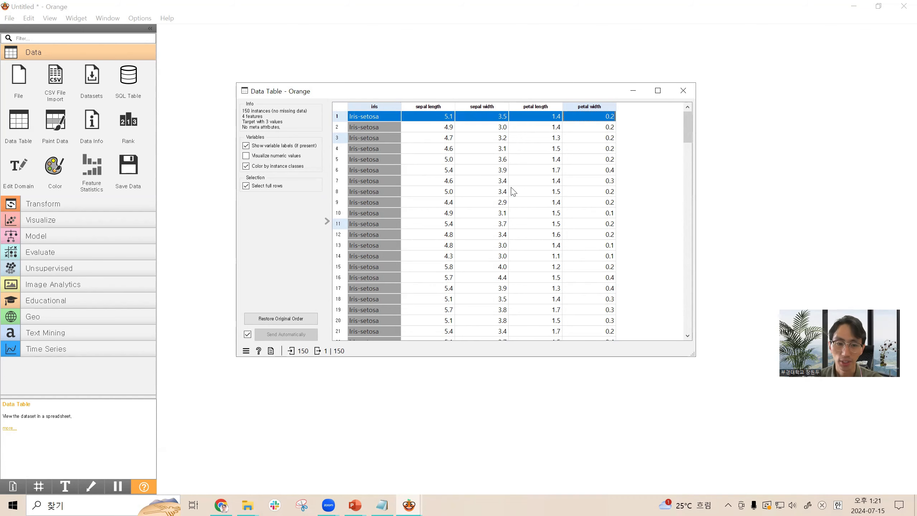
{"action": "scroll", "coordinate": [513, 192], "scroll_direction": "down", "scroll_amount": 20}
{"action": "scroll", "coordinate": [513, 191], "scroll_direction": "down", "scroll_amount": 13}
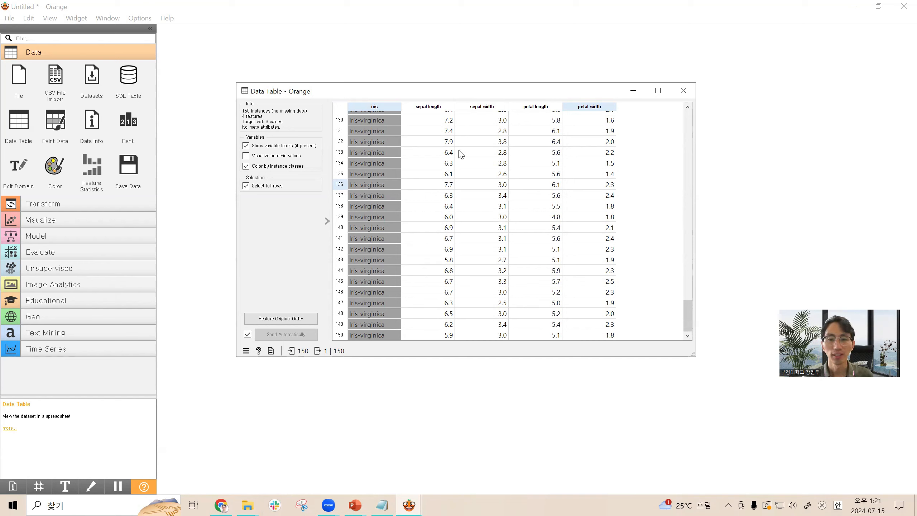
{"action": "left_click", "coordinate": [440, 142]}
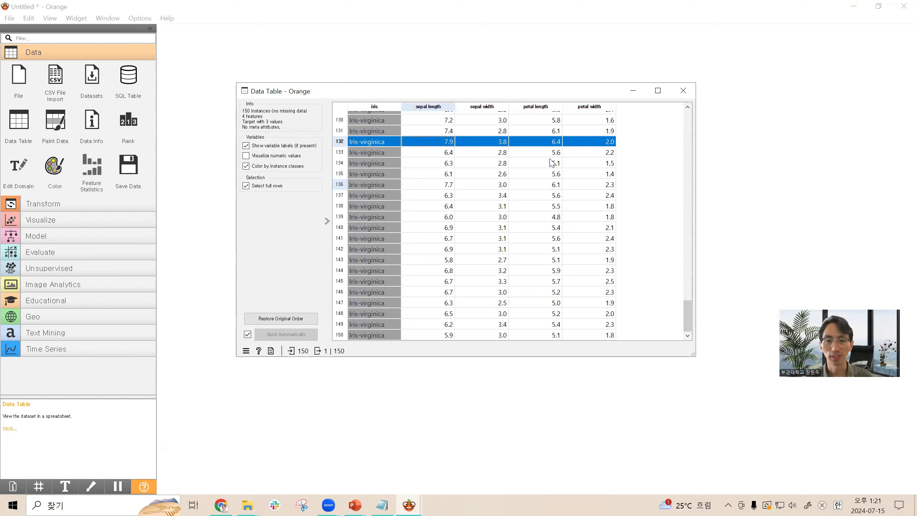
{"action": "scroll", "coordinate": [508, 164], "scroll_direction": "up", "scroll_amount": 20}
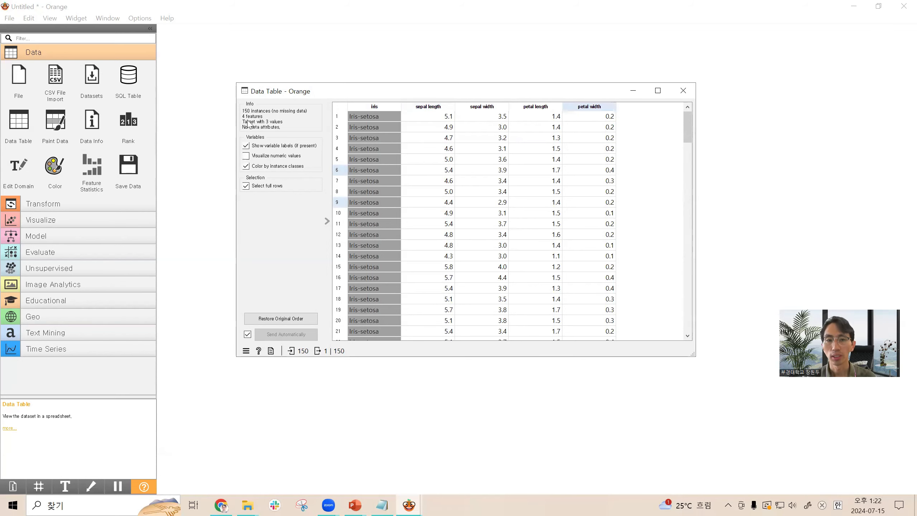
{"action": "left_click", "coordinate": [683, 91]}
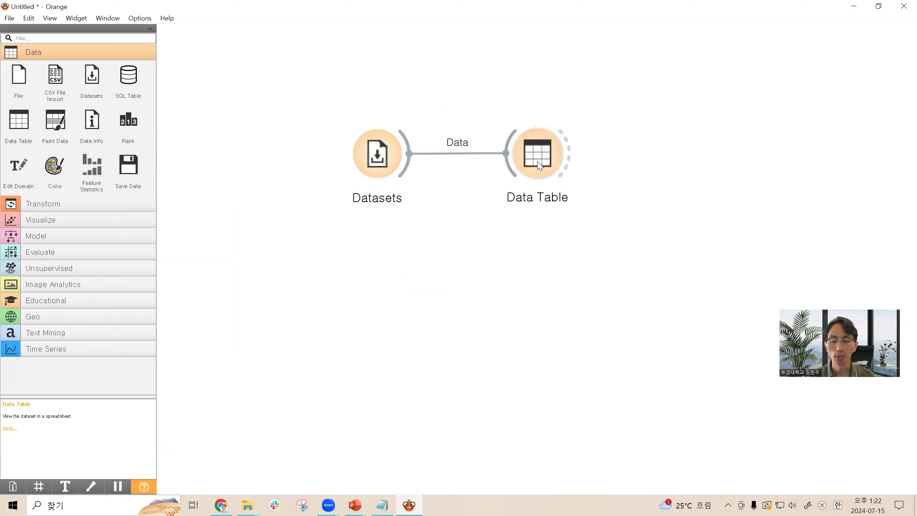
Step: Move the Data Table up, add a Scatter Plot widget below it linked from Datasets, and reposition Datasets between the two branches
{"action": "left_click_drag", "start_coordinate": [539, 164], "coordinate": [545, 78]}
{"action": "left_click_drag", "start_coordinate": [356, 165], "coordinate": [503, 208]}
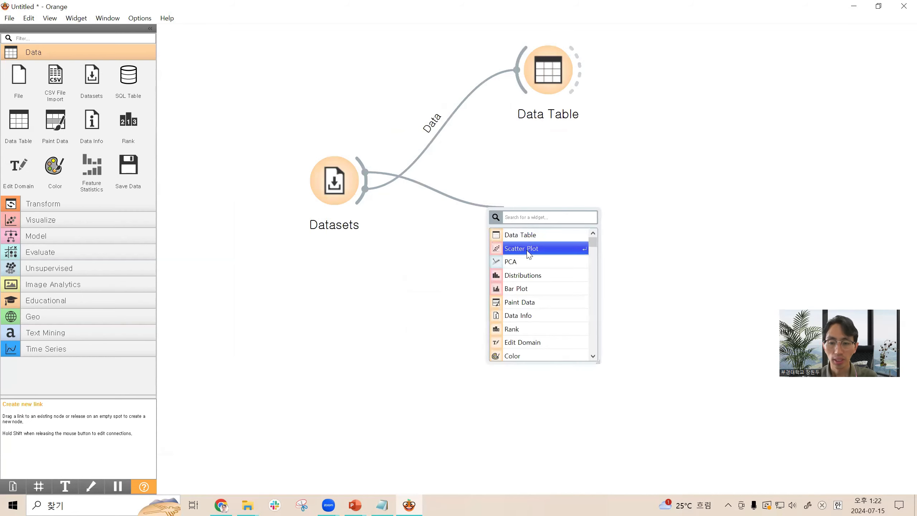
{"action": "type", "text": "scal"}
{"action": "key", "text": "BackSpace"}
{"action": "key", "text": "BackSpace"}
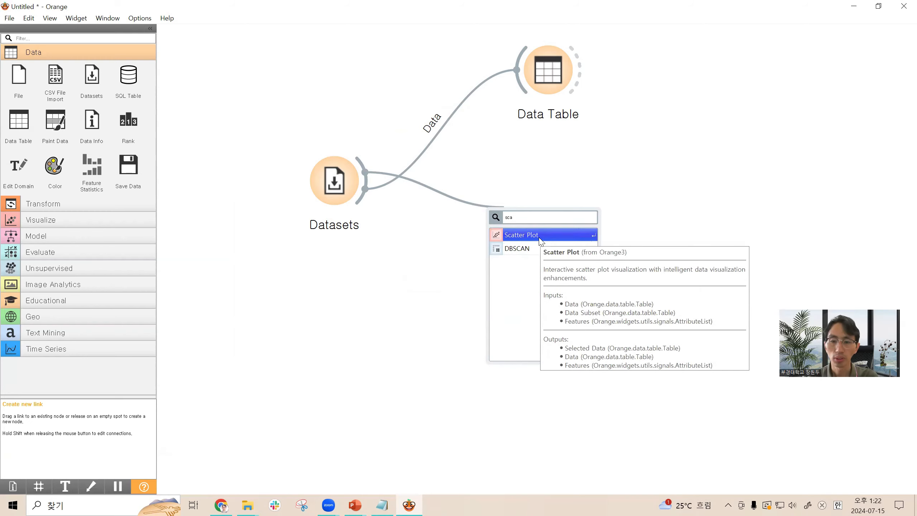
{"action": "left_click", "coordinate": [540, 241]}
{"action": "left_click", "coordinate": [405, 303]}
{"action": "left_click", "coordinate": [346, 188]}
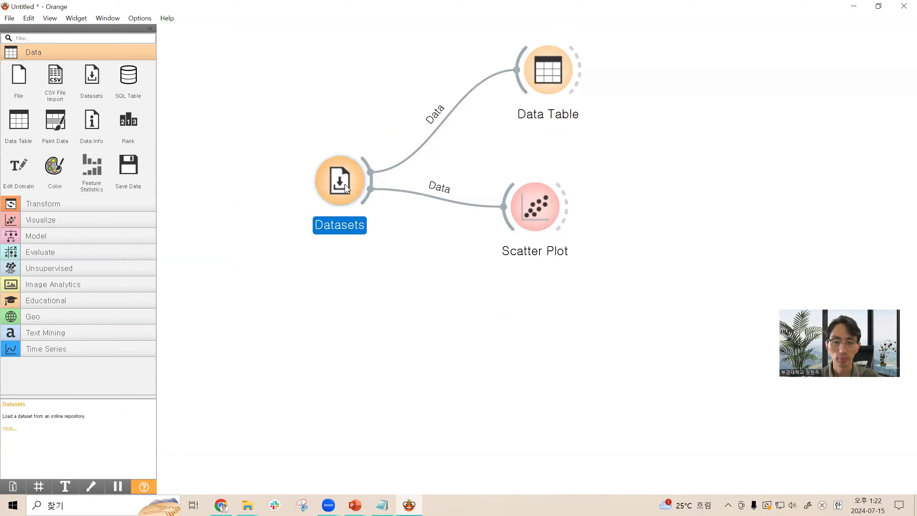
{"action": "left_click_drag", "start_coordinate": [346, 187], "coordinate": [353, 183]}
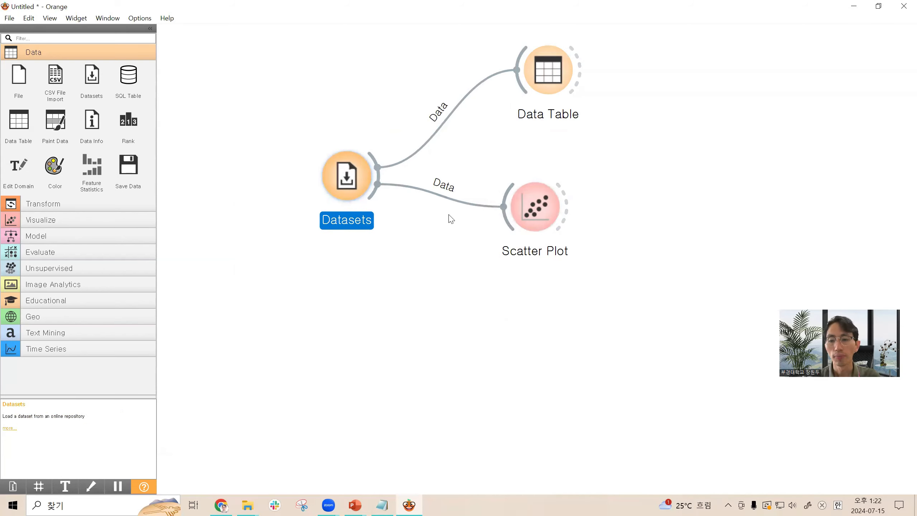
Step: Nudge the Scatter Plot widget under Data Table, and delete and recreate the link from Datasets to Data Table
{"action": "left_click_drag", "start_coordinate": [551, 206], "coordinate": [562, 205]}
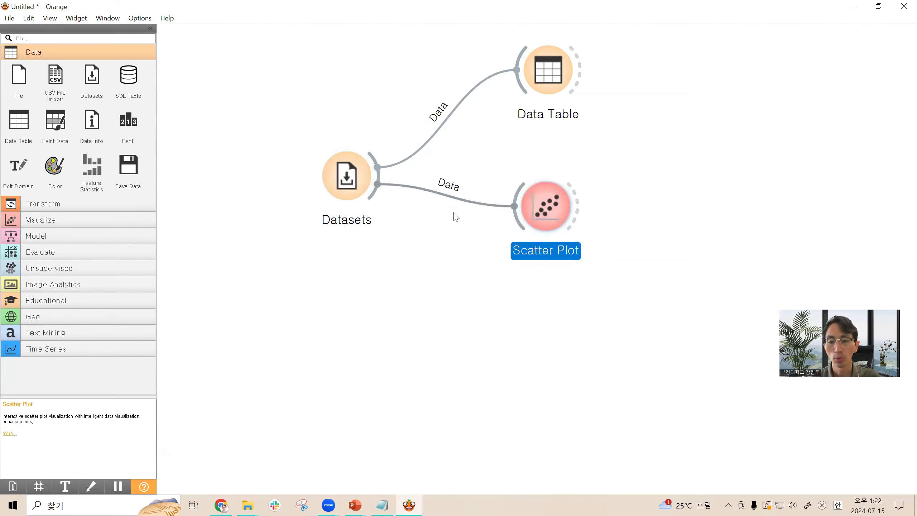
{"action": "left_click", "coordinate": [458, 106]}
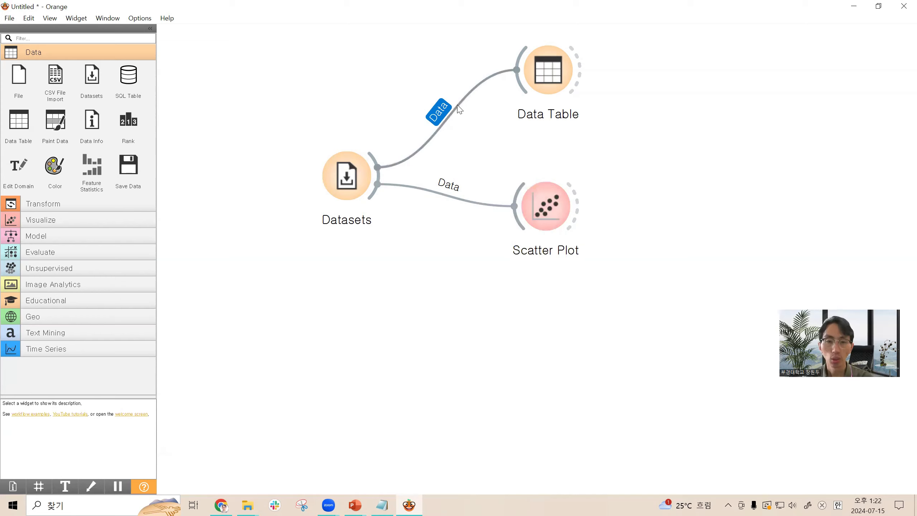
{"action": "left_click", "coordinate": [475, 125]}
{"action": "left_click", "coordinate": [446, 117]}
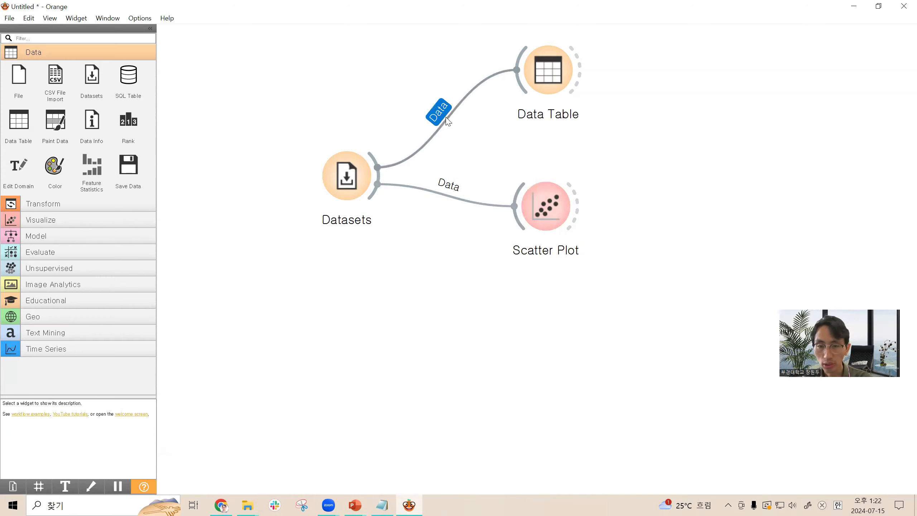
{"action": "key", "text": "Delete"}
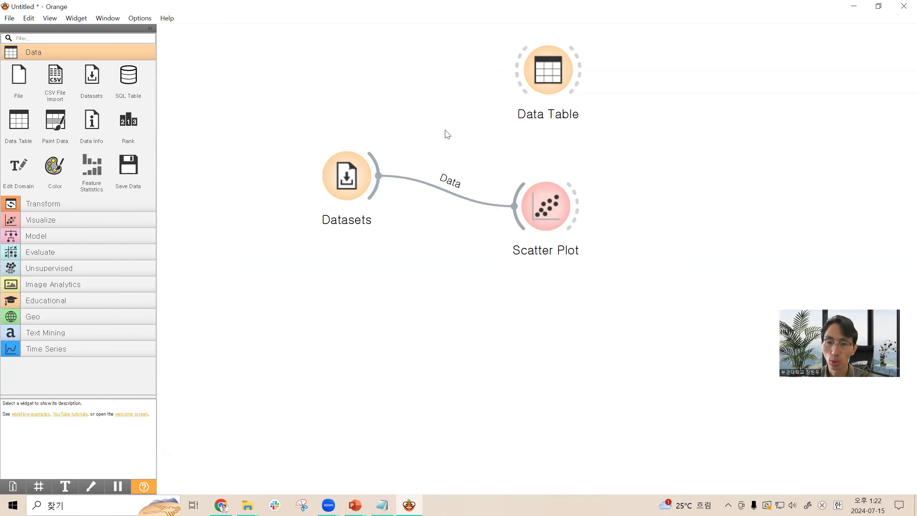
{"action": "left_click_drag", "start_coordinate": [378, 176], "coordinate": [500, 93]}
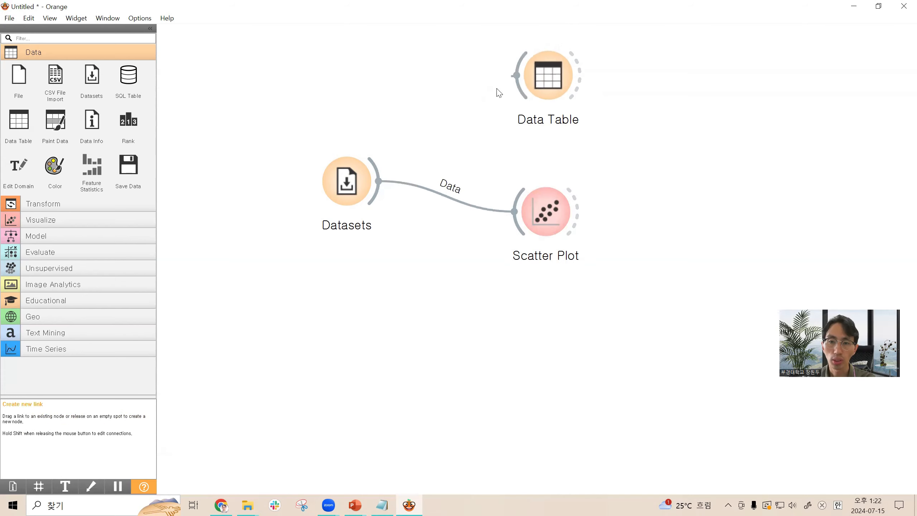
{"action": "left_click_drag", "start_coordinate": [378, 173], "coordinate": [517, 76]}
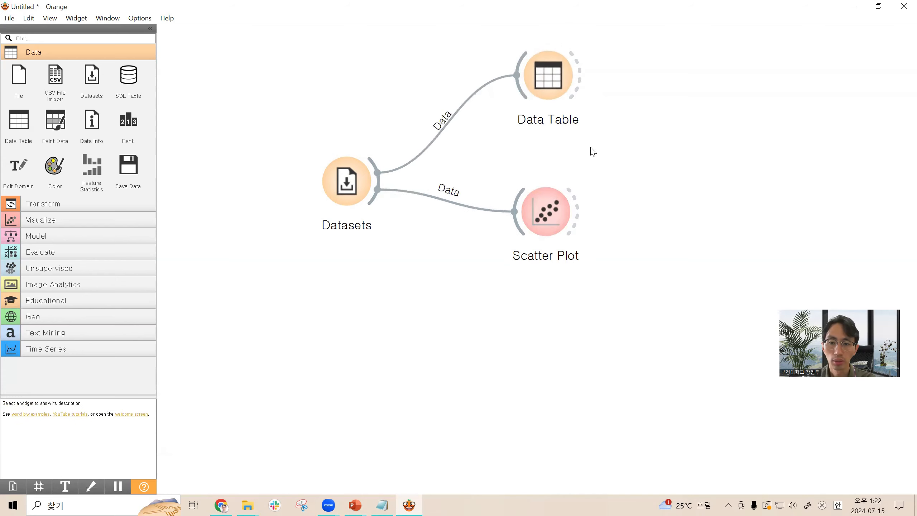
Step: Open the Scatter Plot, enlarge its window, and turn off color regions, the legend, all data on mouse hover and numeric jittering
{"action": "double_click", "coordinate": [546, 221]}
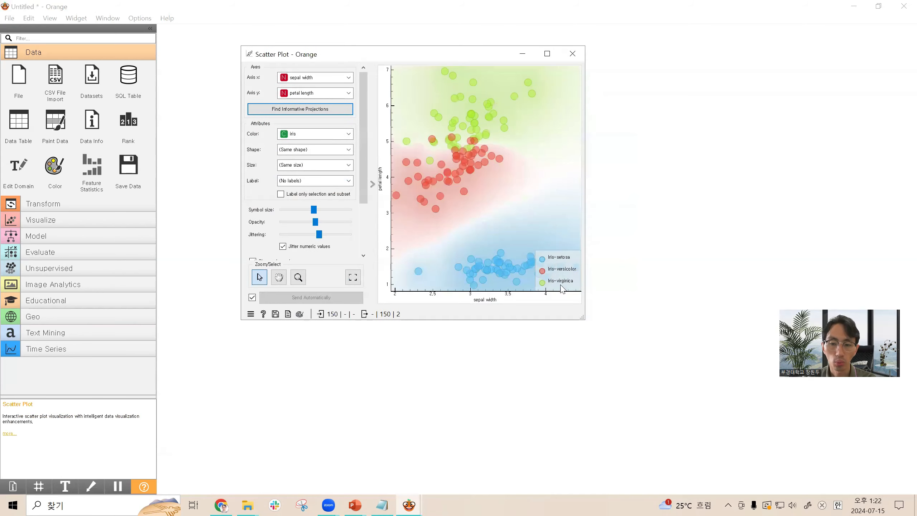
{"action": "left_click_drag", "start_coordinate": [584, 320], "coordinate": [761, 413]}
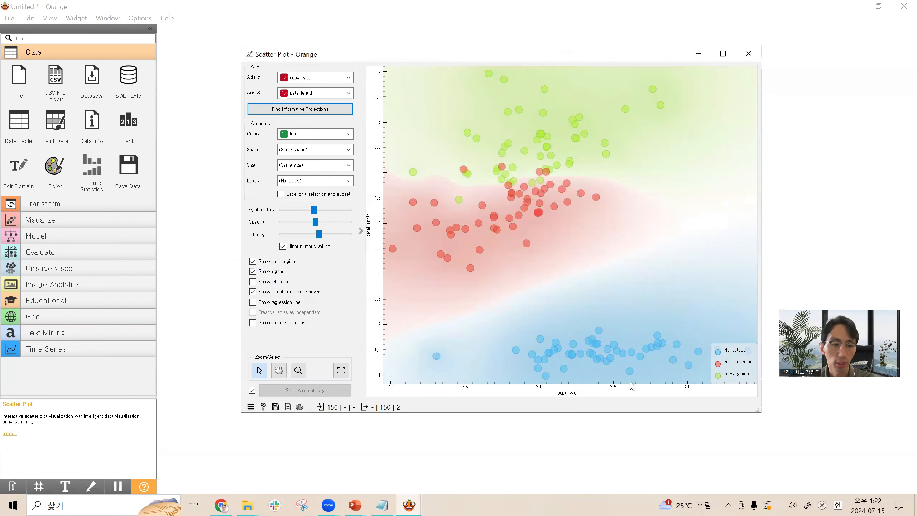
{"action": "left_click", "coordinate": [271, 262]}
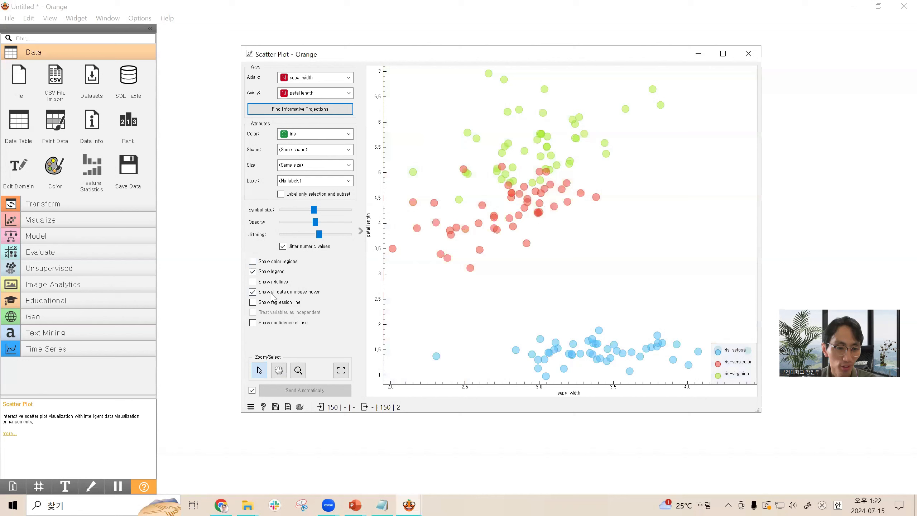
{"action": "left_click", "coordinate": [271, 272]}
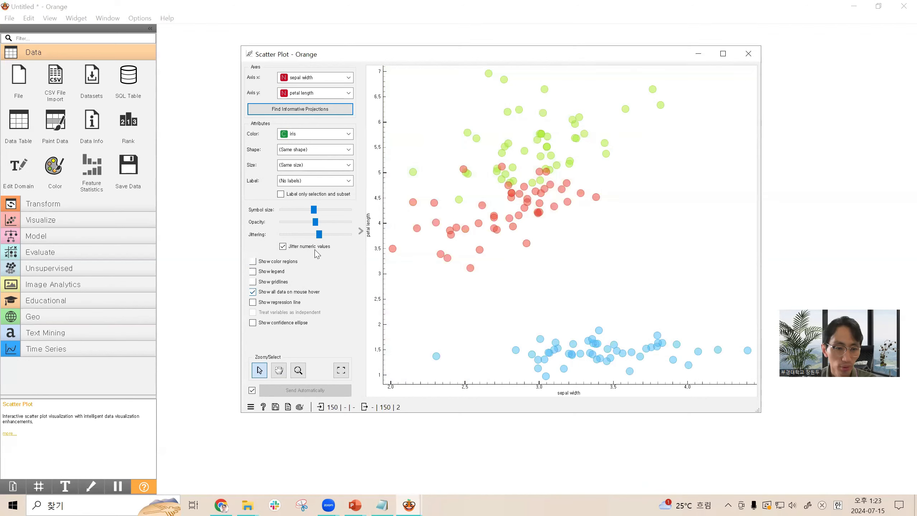
{"action": "left_click", "coordinate": [293, 247]}
Step: Show all scatter plot points in the same color and make the plot window slightly smaller
{"action": "left_click", "coordinate": [320, 134]}
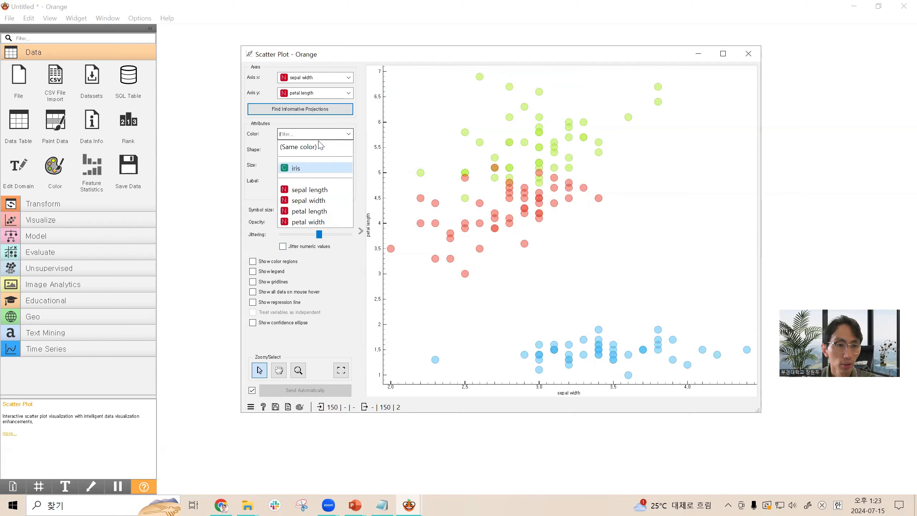
{"action": "left_click", "coordinate": [320, 147]}
{"action": "left_click", "coordinate": [311, 93]}
{"action": "left_click", "coordinate": [363, 101]}
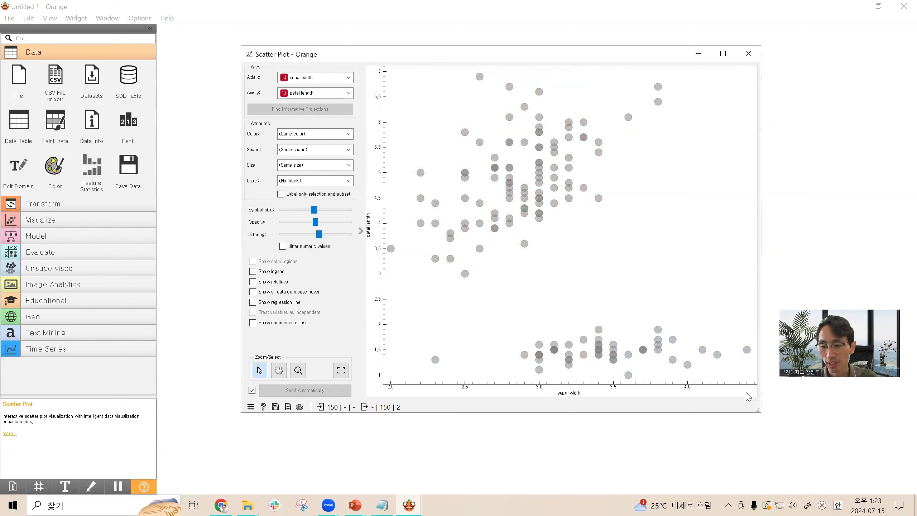
{"action": "left_click_drag", "start_coordinate": [759, 410], "coordinate": [726, 399]}
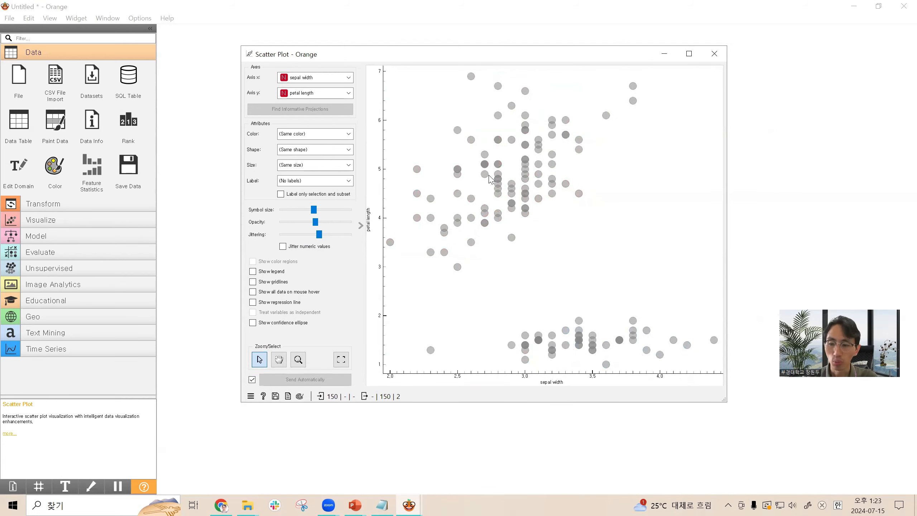
{"action": "mouse_move", "coordinate": [491, 178]}
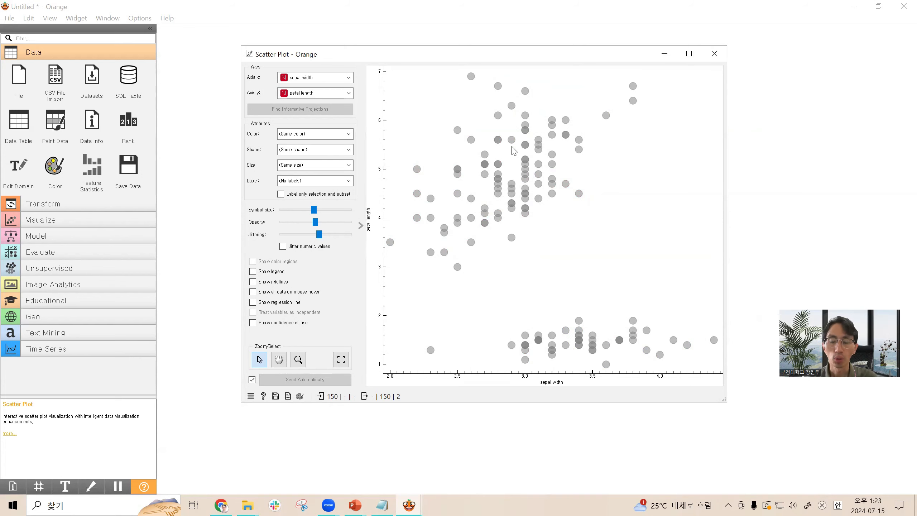
Step: Open the Data Table and arrange its window beside the Scatter Plot window so both can be compared
{"action": "left_click_drag", "start_coordinate": [531, 57], "coordinate": [582, 49]}
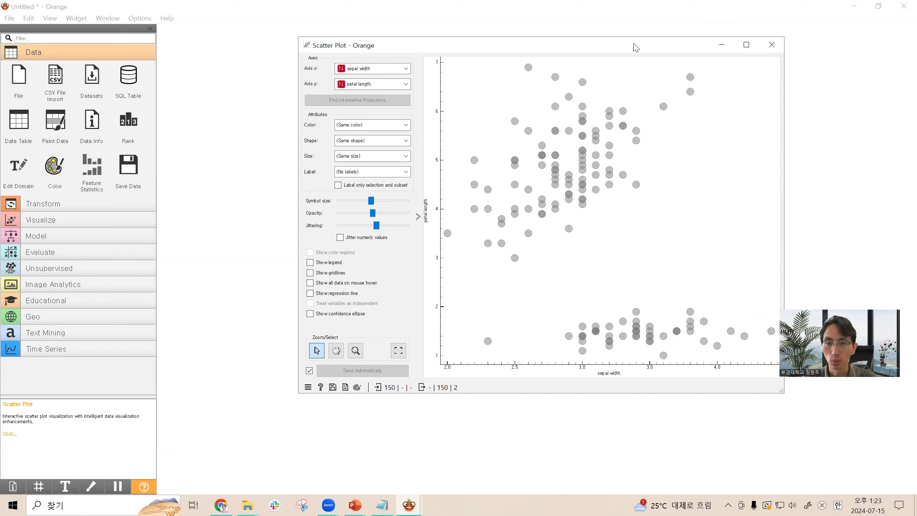
{"action": "left_click_drag", "start_coordinate": [636, 47], "coordinate": [789, 56]}
{"action": "left_click_drag", "start_coordinate": [563, 58], "coordinate": [411, 85]}
{"action": "double_click", "coordinate": [537, 76]}
{"action": "mouse_move", "coordinate": [408, 504]}
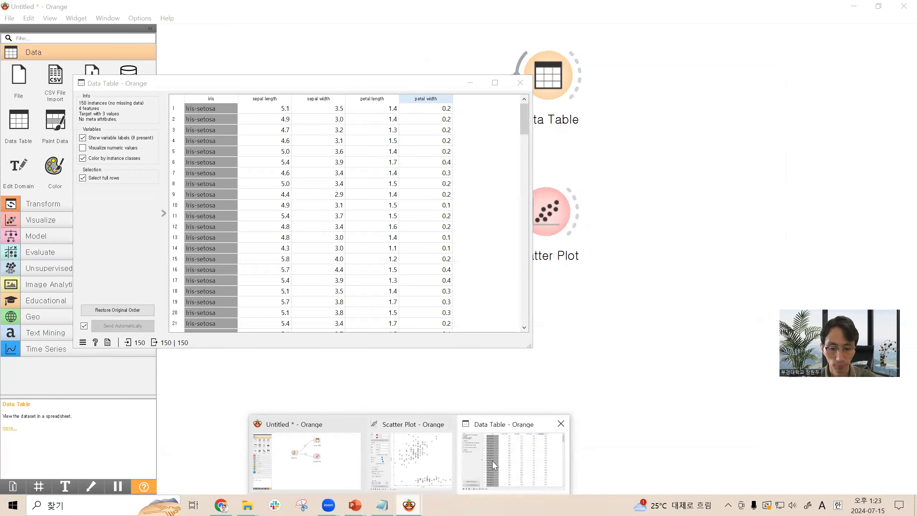
{"action": "left_click", "coordinate": [417, 464]}
{"action": "left_click", "coordinate": [332, 86]}
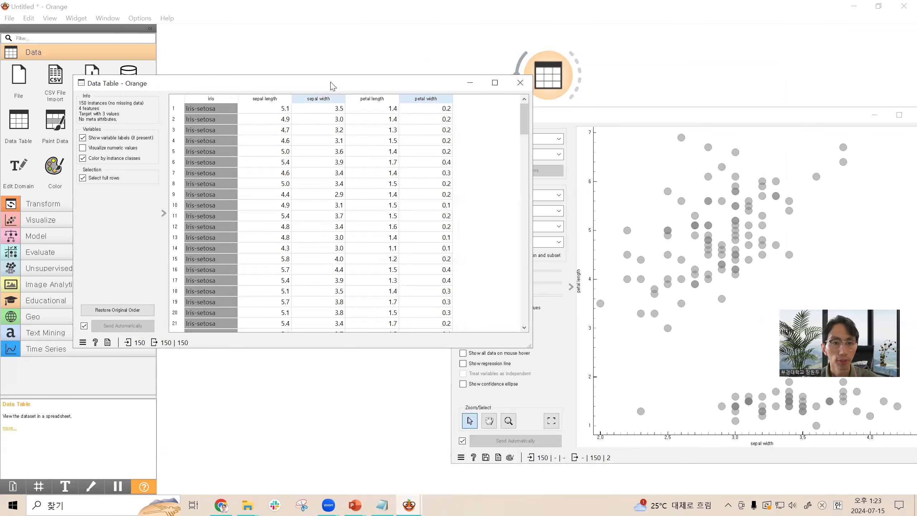
{"action": "left_click_drag", "start_coordinate": [332, 86], "coordinate": [266, 40]}
{"action": "left_click", "coordinate": [677, 116]}
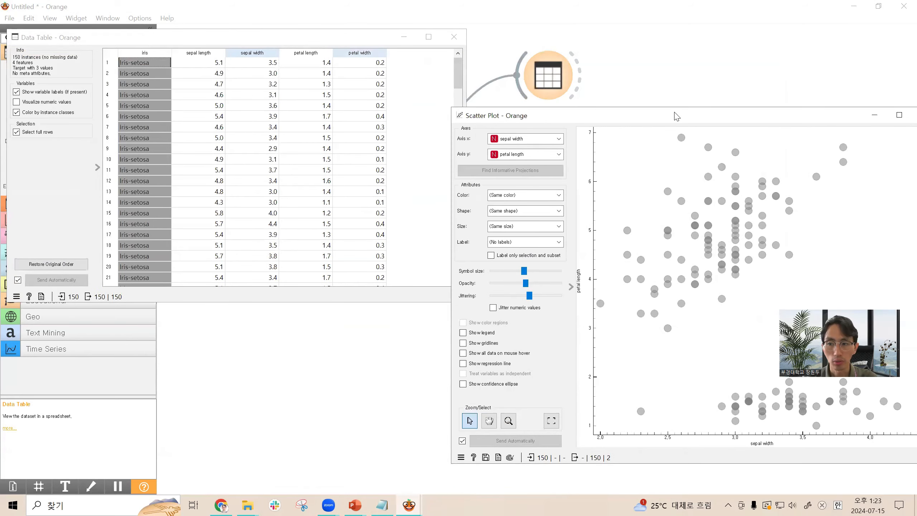
{"action": "left_click_drag", "start_coordinate": [677, 116], "coordinate": [608, 99]}
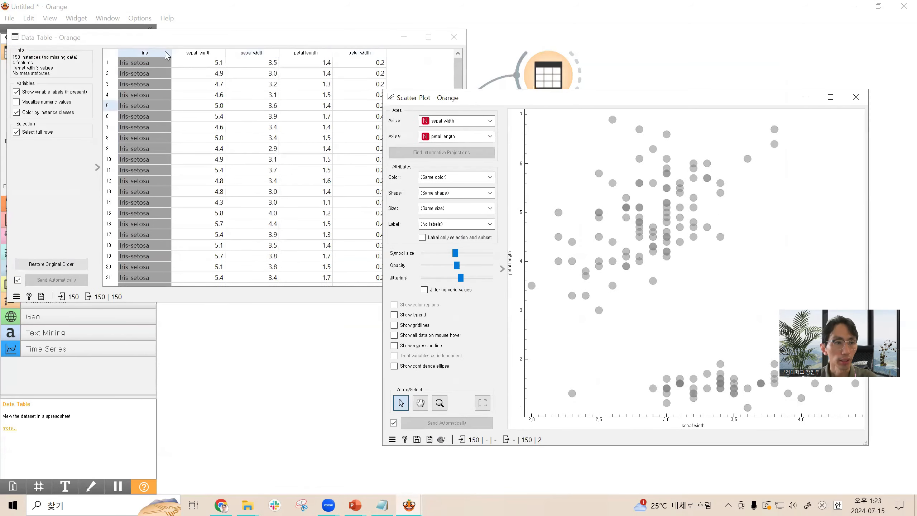
Step: Select the first Iris-setosa row in the Data Table and compare its sepal width and petal length with the scatter plot
{"action": "left_click", "coordinate": [206, 62]}
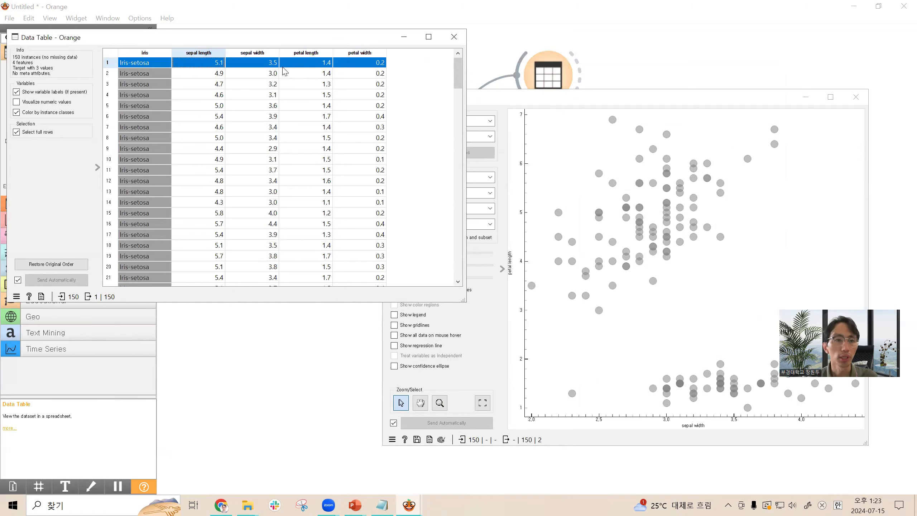
{"action": "left_click", "coordinate": [349, 68]}
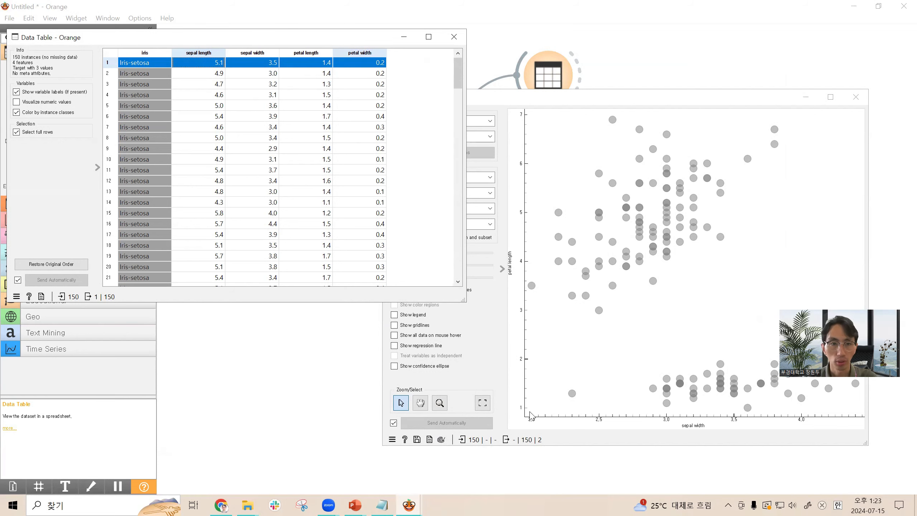
{"action": "left_click", "coordinate": [517, 121]}
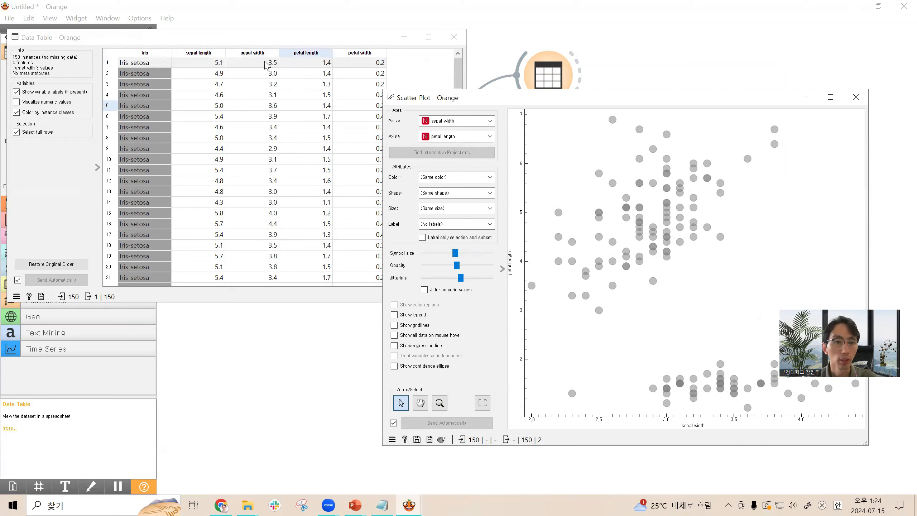
Step: Sort the Data Table by sepal width in descending order and select the top row to locate its point in the plot
{"action": "left_click", "coordinate": [251, 54]}
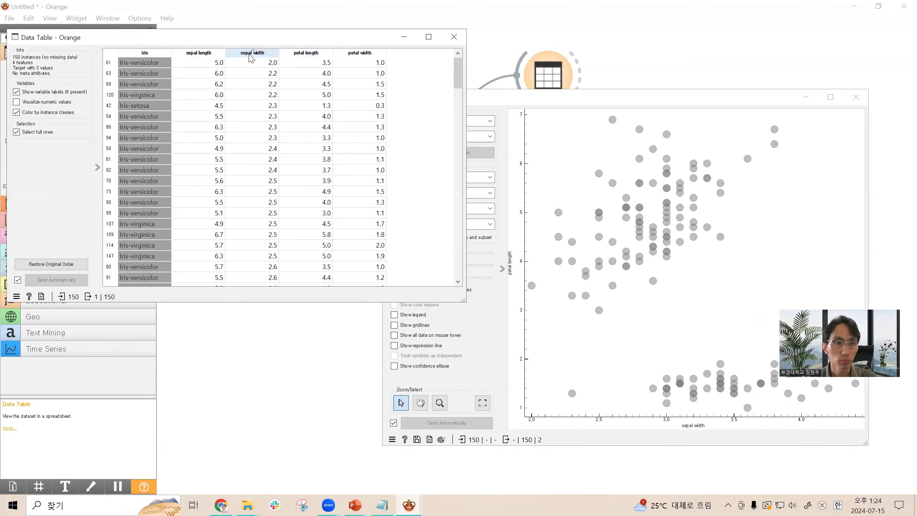
{"action": "left_click", "coordinate": [249, 54]}
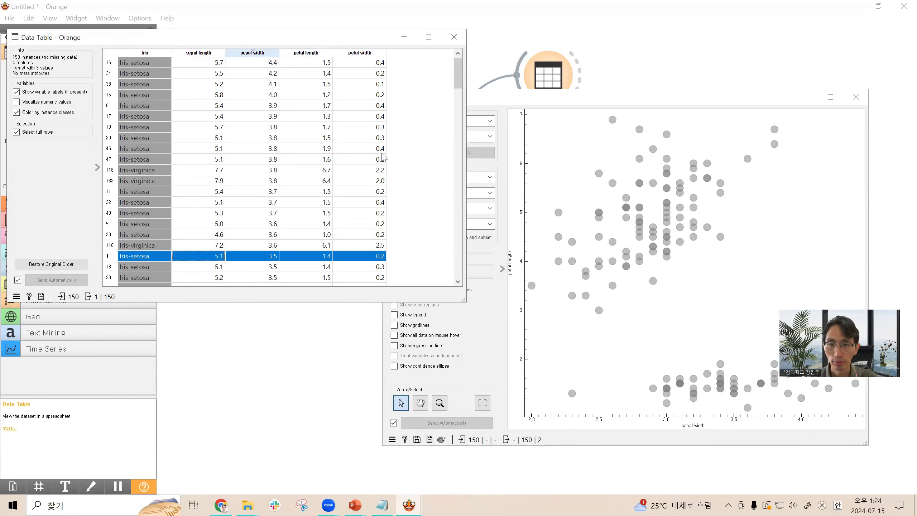
{"action": "left_click", "coordinate": [550, 97]}
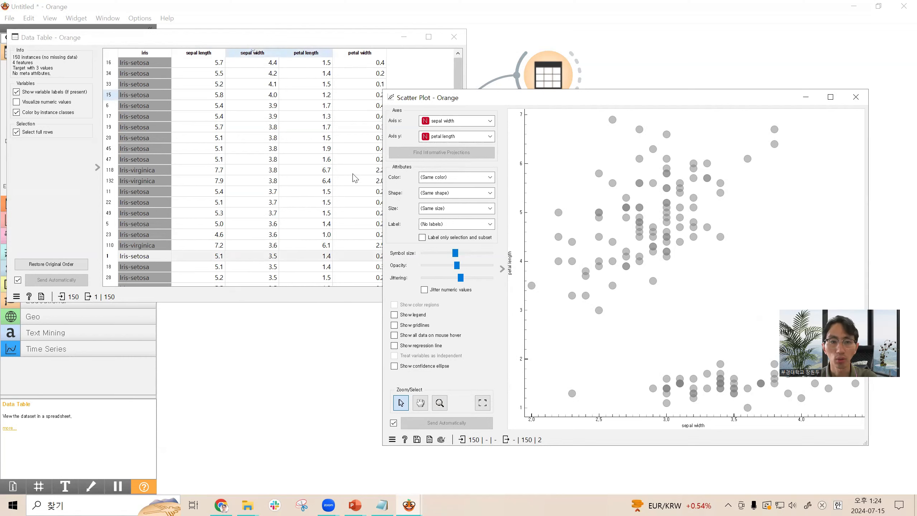
{"action": "left_click", "coordinate": [210, 63]}
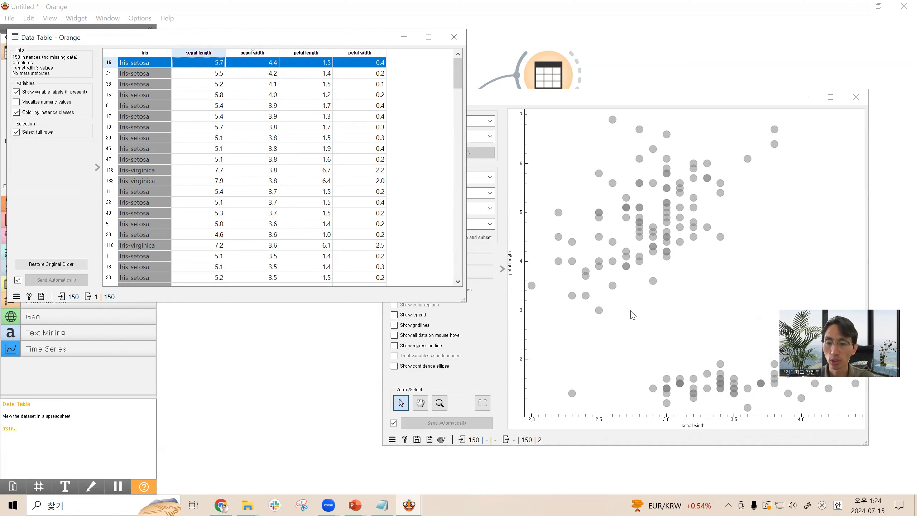
{"action": "left_click", "coordinate": [675, 330]}
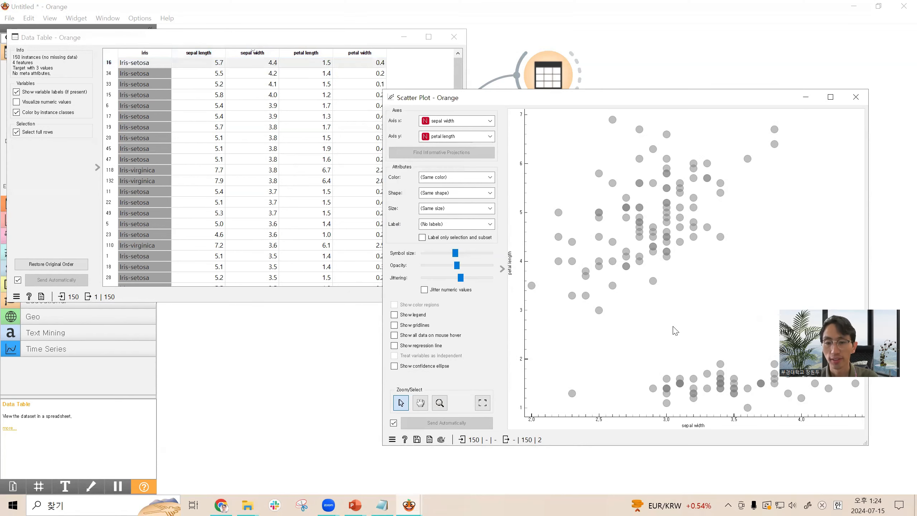
Step: Color the scatter plot points by iris and slightly increase their symbol size and opacity
{"action": "left_click", "coordinate": [447, 178]}
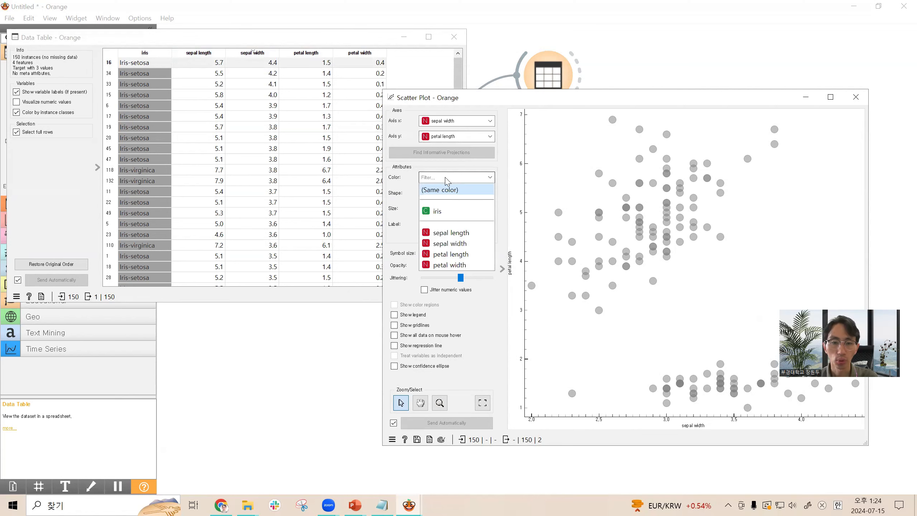
{"action": "left_click", "coordinate": [439, 211]}
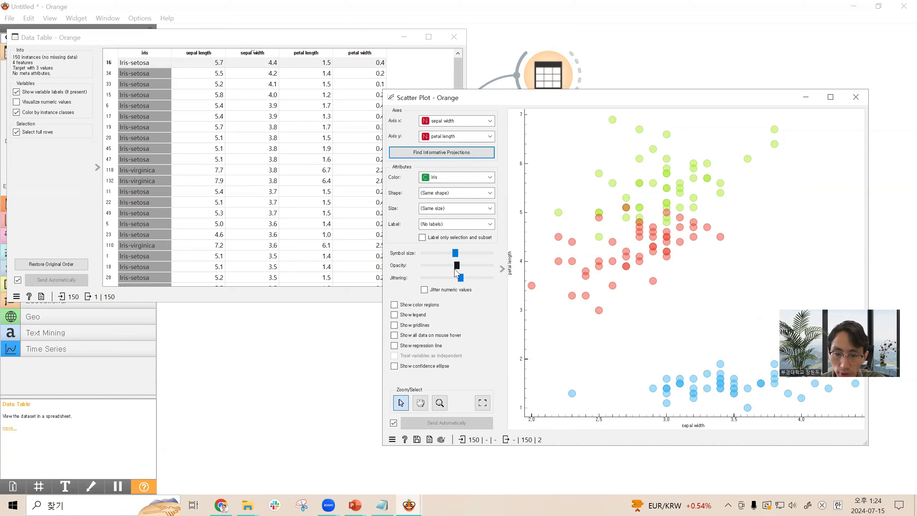
{"action": "mouse_move", "coordinate": [455, 253]}
{"action": "left_mouse_down"}
{"action": "mouse_move", "coordinate": [425, 255]}
{"action": "mouse_move", "coordinate": [510, 255]}
{"action": "mouse_move", "coordinate": [465, 261]}
{"action": "left_mouse_up"}
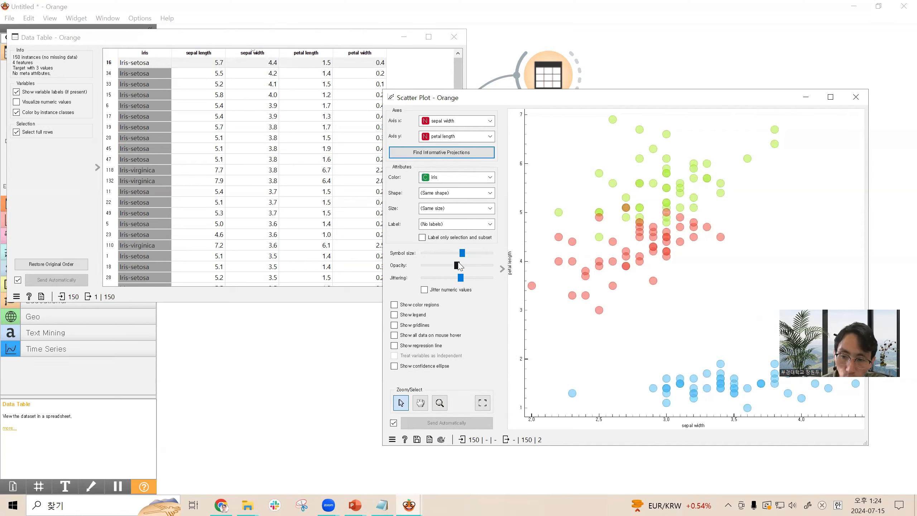
{"action": "left_click_drag", "start_coordinate": [458, 267], "coordinate": [576, 270]}
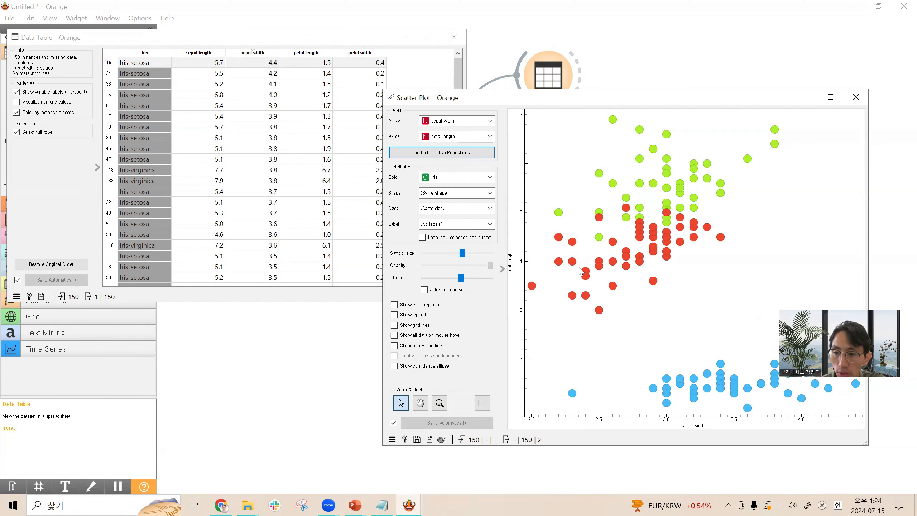
{"action": "left_click_drag", "start_coordinate": [551, 271], "coordinate": [463, 276]}
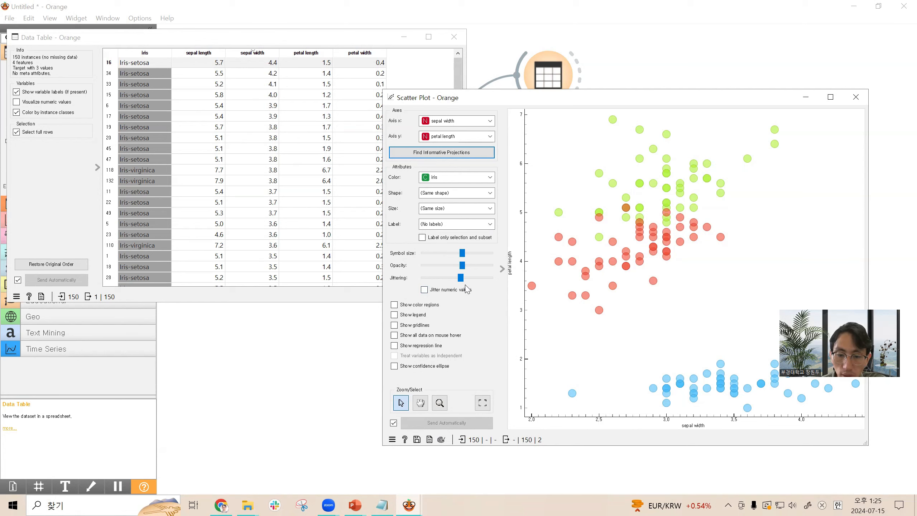
Step: Enable Jitter numeric values in the Scatter Plot and set Jittering to its minimum
{"action": "left_click", "coordinate": [425, 291]}
{"action": "left_click_drag", "start_coordinate": [460, 277], "coordinate": [374, 291]}
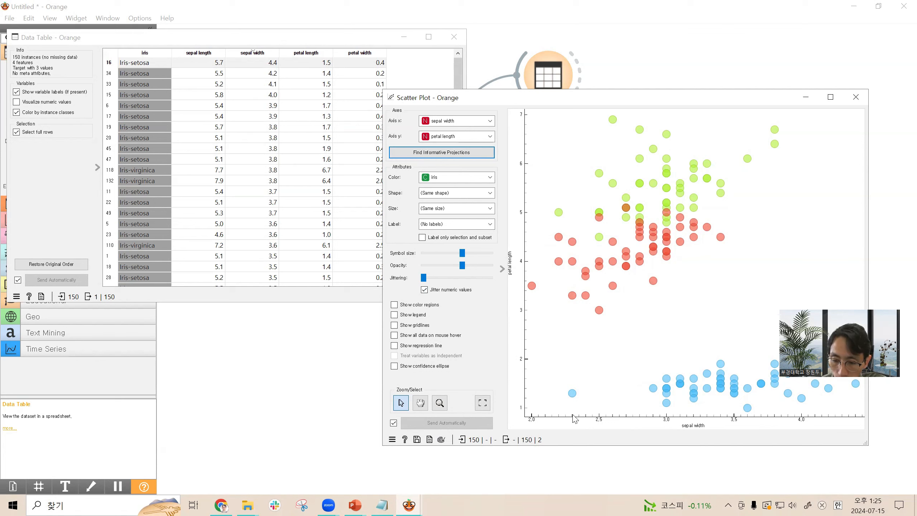
{"action": "mouse_move", "coordinate": [575, 394]}
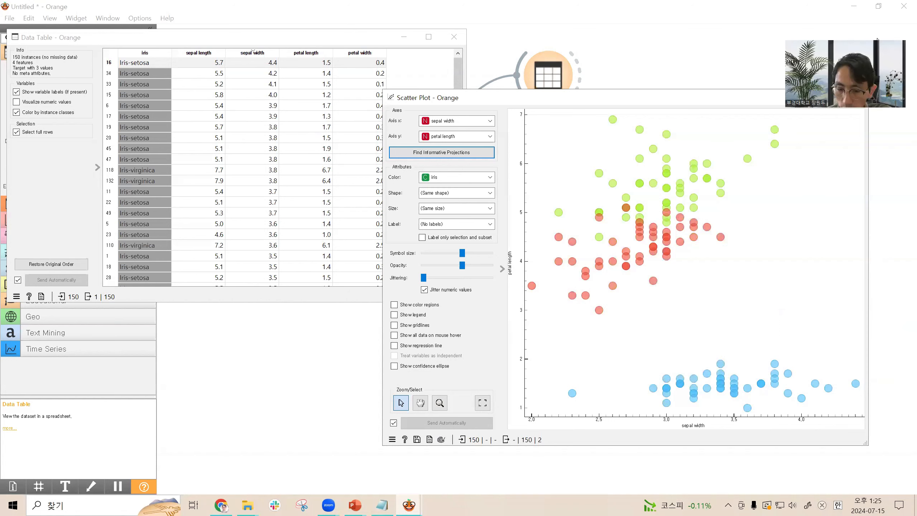
{"action": "mouse_move", "coordinate": [424, 277]}
{"action": "left_mouse_down"}
{"action": "mouse_move", "coordinate": [447, 281]}
{"action": "mouse_move", "coordinate": [417, 284]}
{"action": "left_mouse_up"}
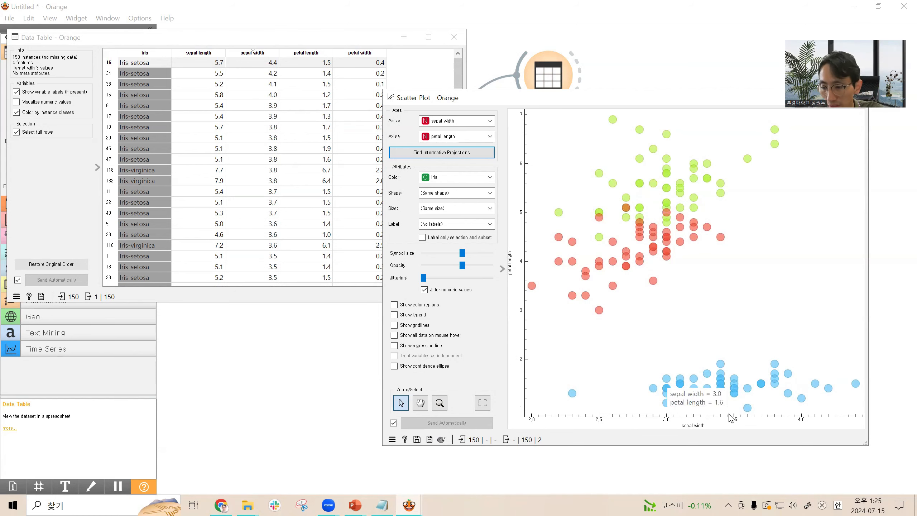
Step: Inspect the overlapping scatter plot points, including the Iris-setosa group at sepal width 3.4, and spread them by raising Jittering to about its midpoint
{"action": "mouse_move", "coordinate": [739, 387]}
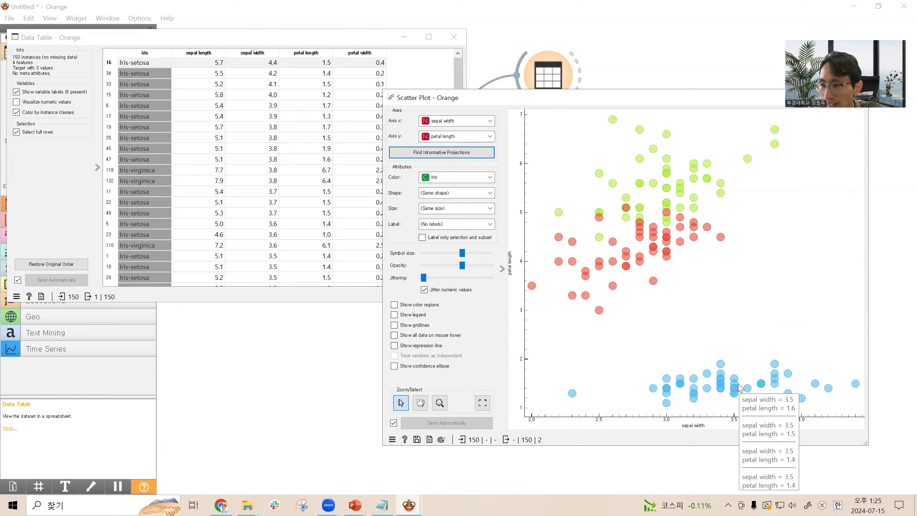
{"action": "mouse_move", "coordinate": [680, 388]}
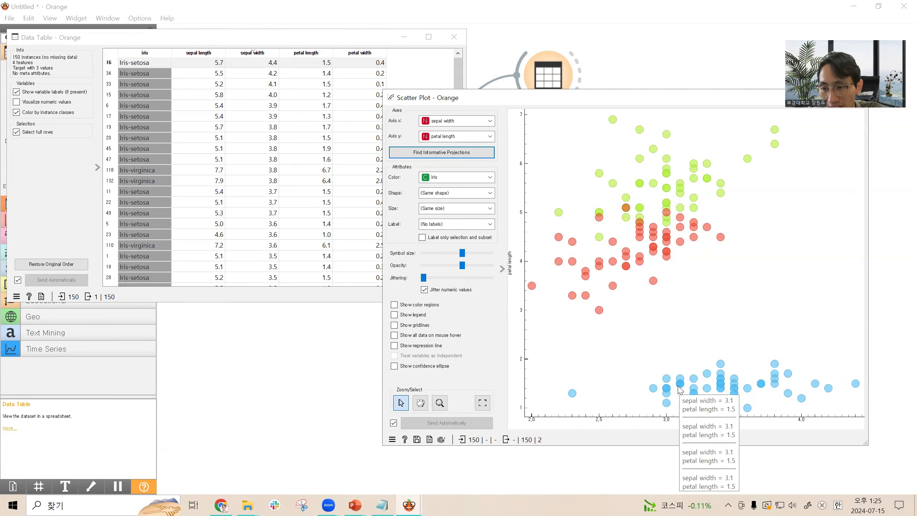
{"action": "mouse_move", "coordinate": [666, 239]}
{"action": "mouse_move", "coordinate": [724, 240]}
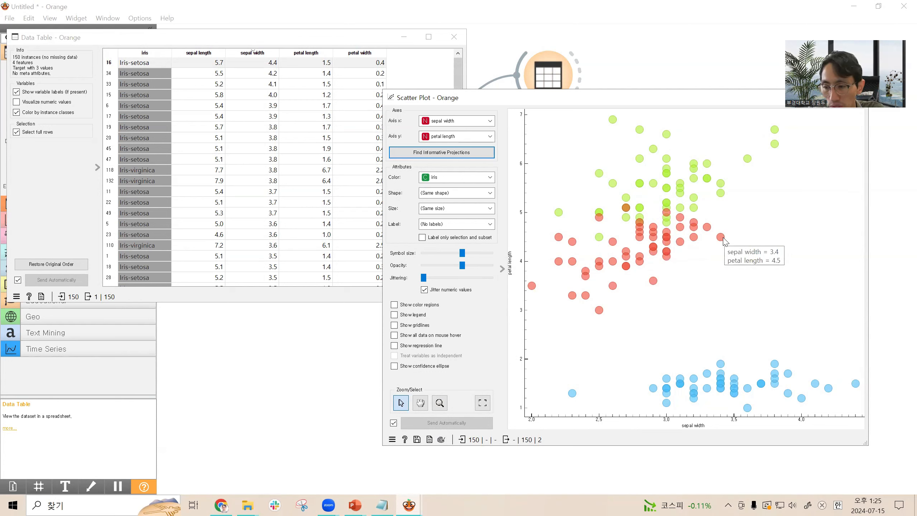
{"action": "left_click", "coordinate": [722, 385]}
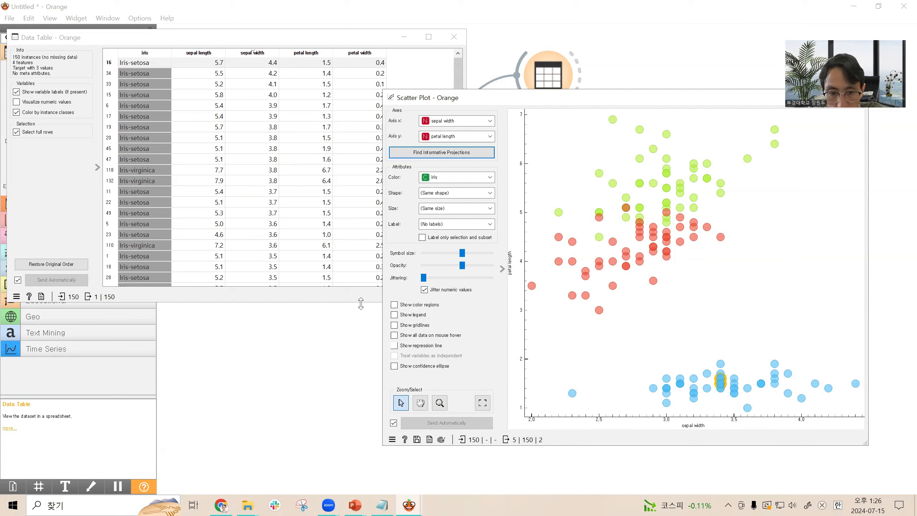
{"action": "left_click_drag", "start_coordinate": [421, 282], "coordinate": [457, 283]}
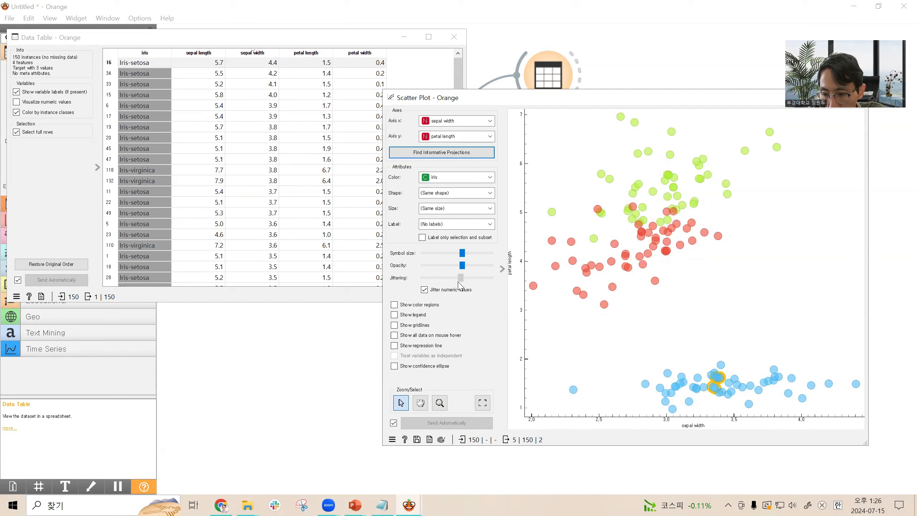
{"action": "left_click", "coordinate": [844, 339]}
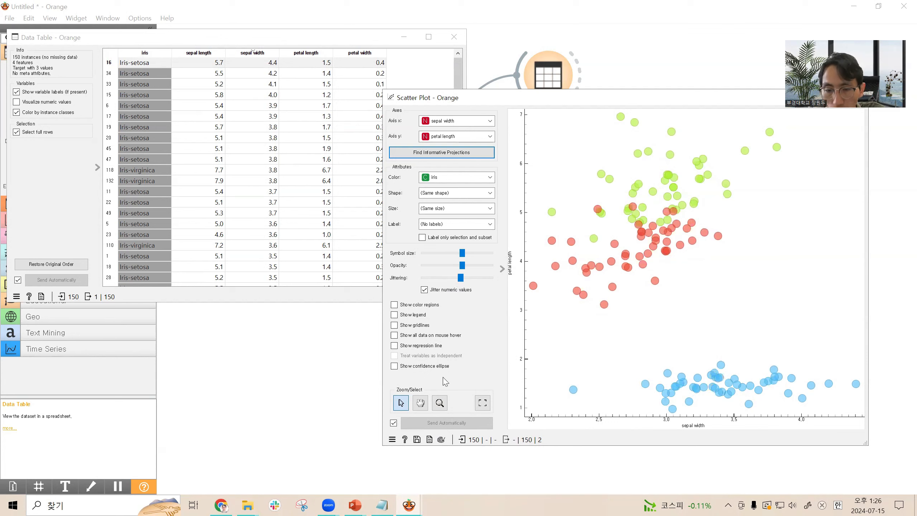
Step: Show the scatter plot legend in the empty area above the Iris-setosa points and turn on the color regions
{"action": "left_click", "coordinate": [413, 317]}
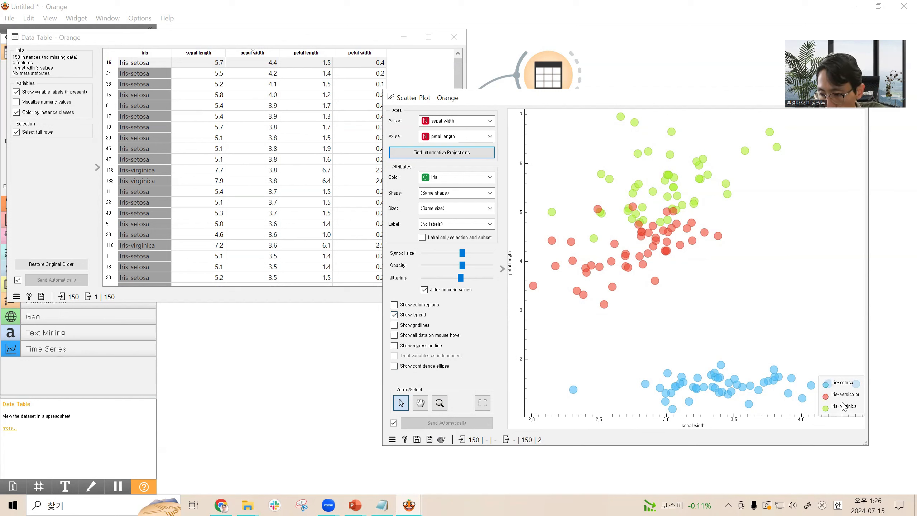
{"action": "left_click_drag", "start_coordinate": [843, 406], "coordinate": [842, 325]}
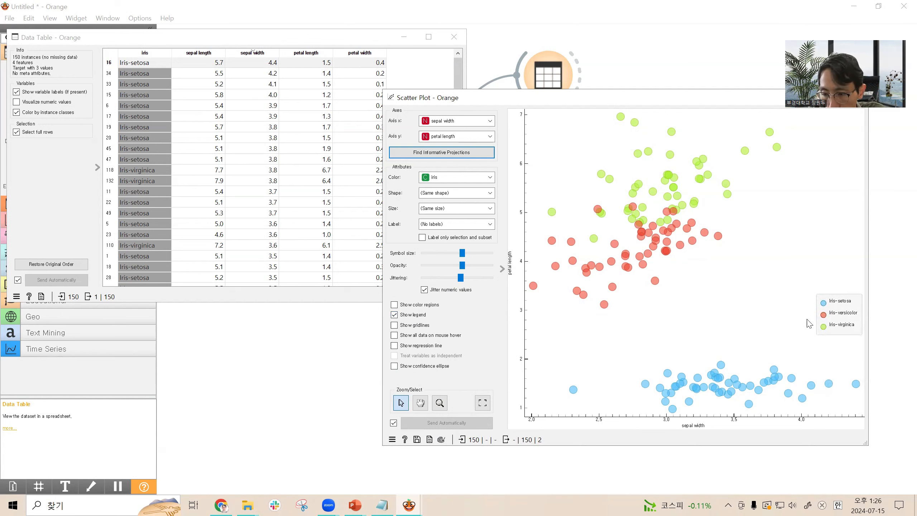
{"action": "left_click", "coordinate": [409, 306]}
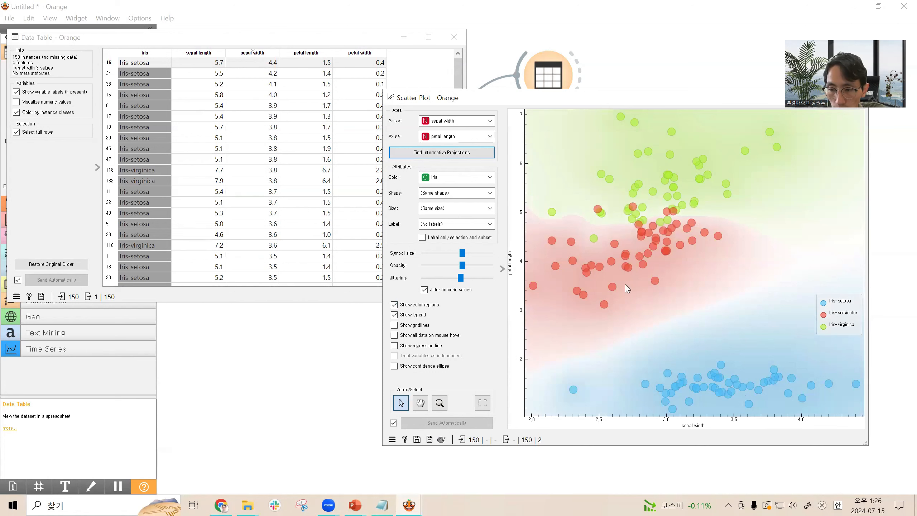
Step: Try gridlines on the scatter plot, turn them off again, and enable Show all data on mouse hover
{"action": "left_click", "coordinate": [415, 325]}
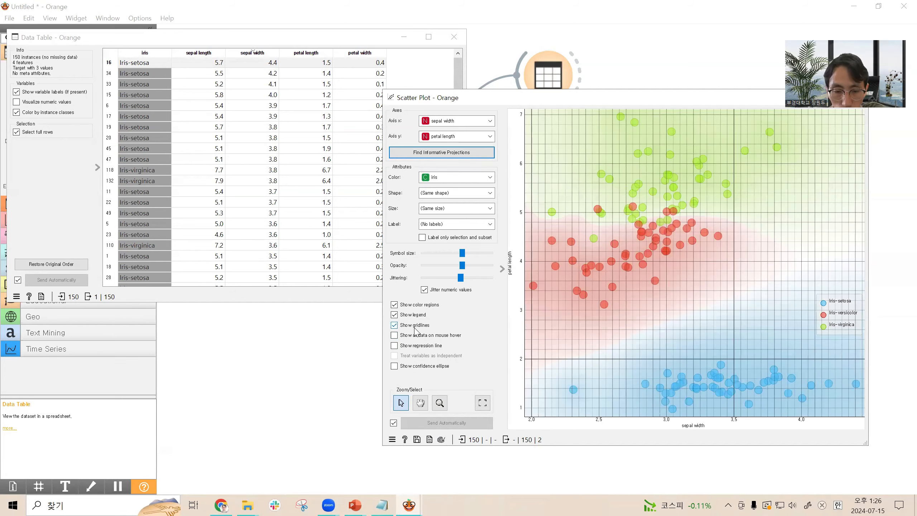
{"action": "left_click", "coordinate": [416, 327]}
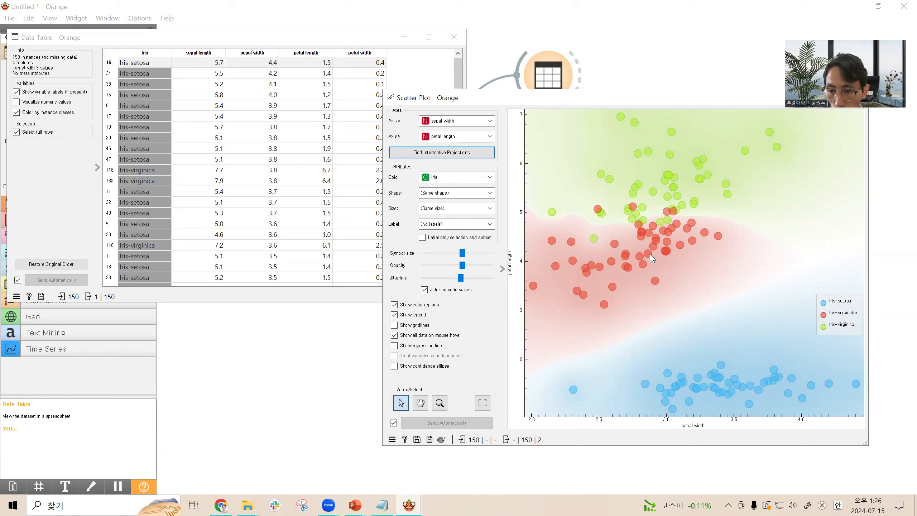
{"action": "mouse_move", "coordinate": [651, 256]}
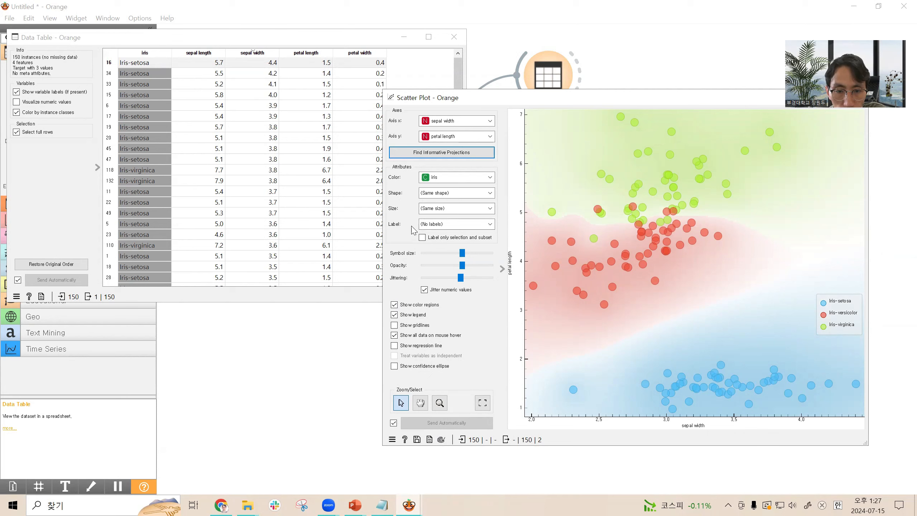
Step: Try labelling the scatter plot points by iris and return the setting to No labels
{"action": "left_click", "coordinate": [456, 224]}
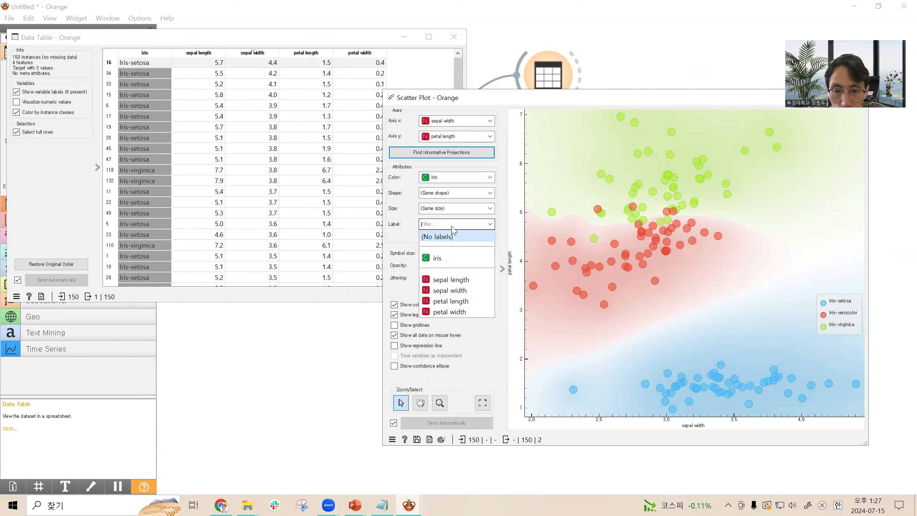
{"action": "left_click", "coordinate": [450, 258]}
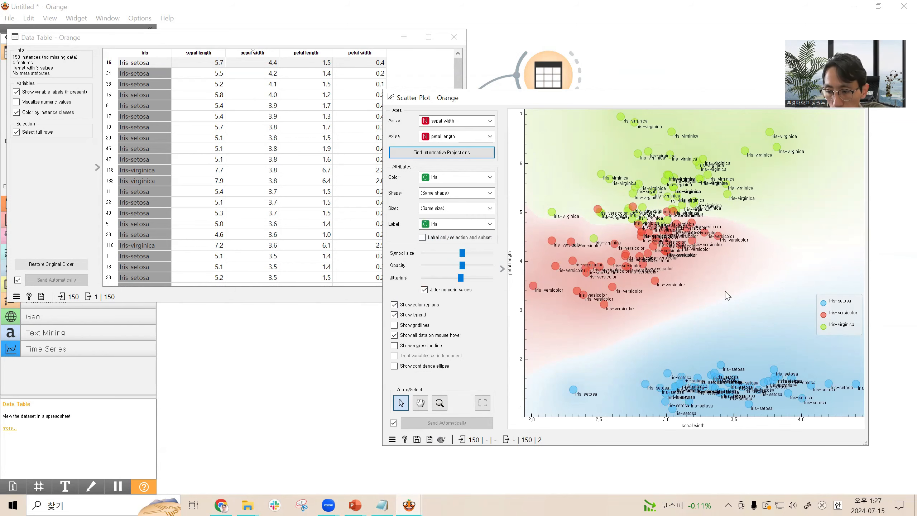
{"action": "left_click", "coordinate": [452, 225]}
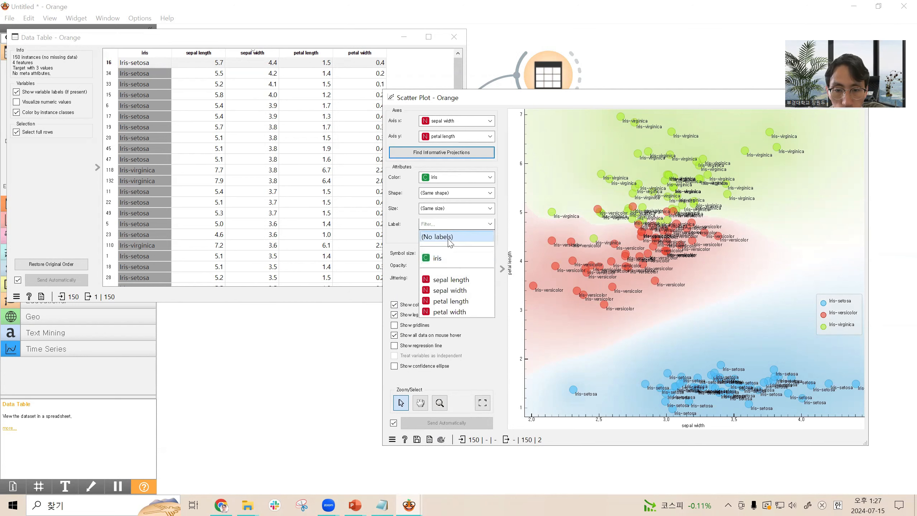
{"action": "left_click", "coordinate": [449, 239]}
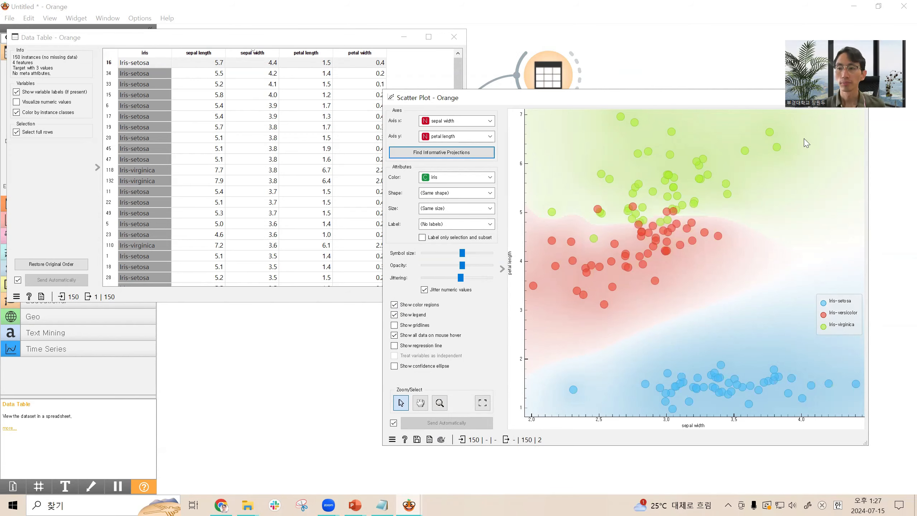
Step: Close the Scatter Plot and Data Table windows to return to the workflow canvas
{"action": "left_click_drag", "start_coordinate": [631, 97], "coordinate": [518, 78]}
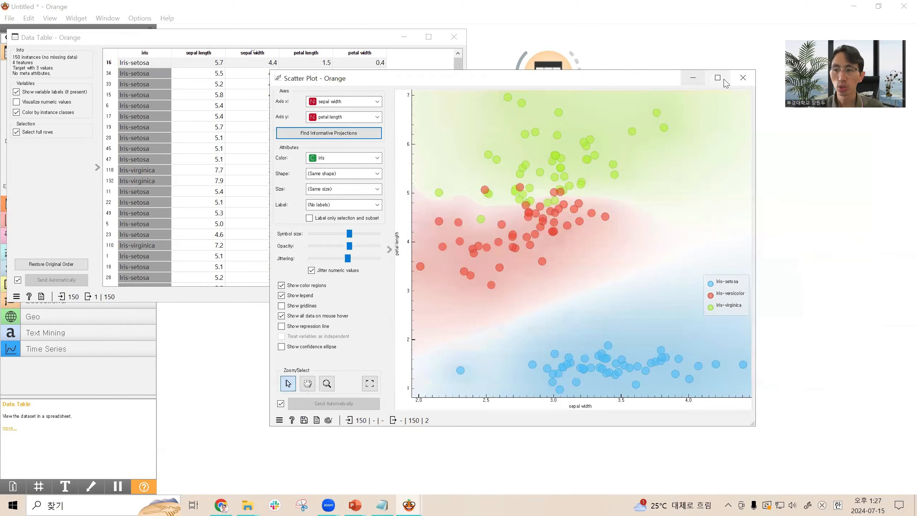
{"action": "left_click", "coordinate": [741, 81]}
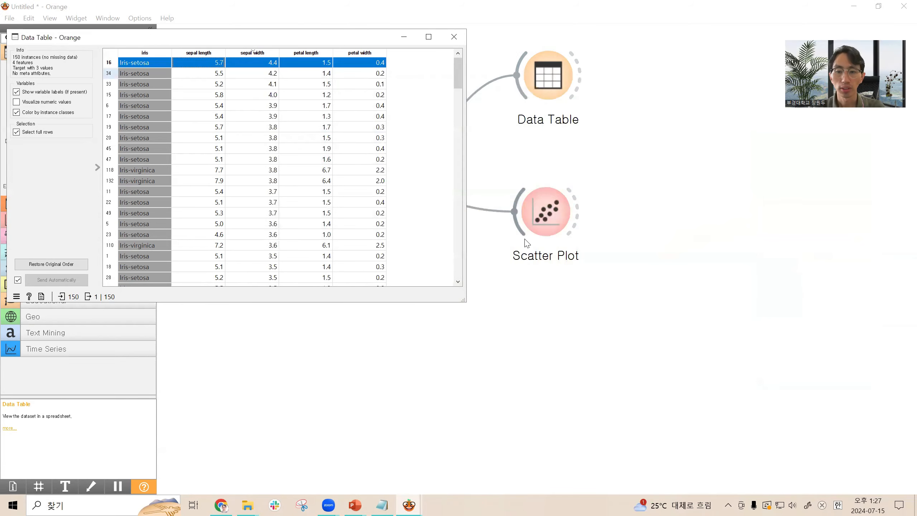
{"action": "left_click", "coordinate": [454, 37]}
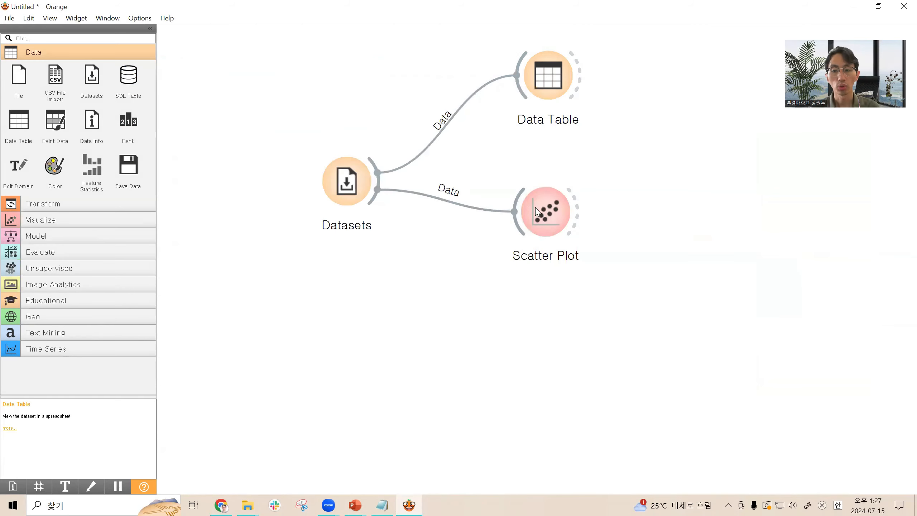
Step: Connect a new Distributions widget to Datasets and align it below the Scatter Plot widget on the canvas
{"action": "left_click_drag", "start_coordinate": [538, 211], "coordinate": [568, 177]}
{"action": "left_click_drag", "start_coordinate": [377, 195], "coordinate": [506, 301]}
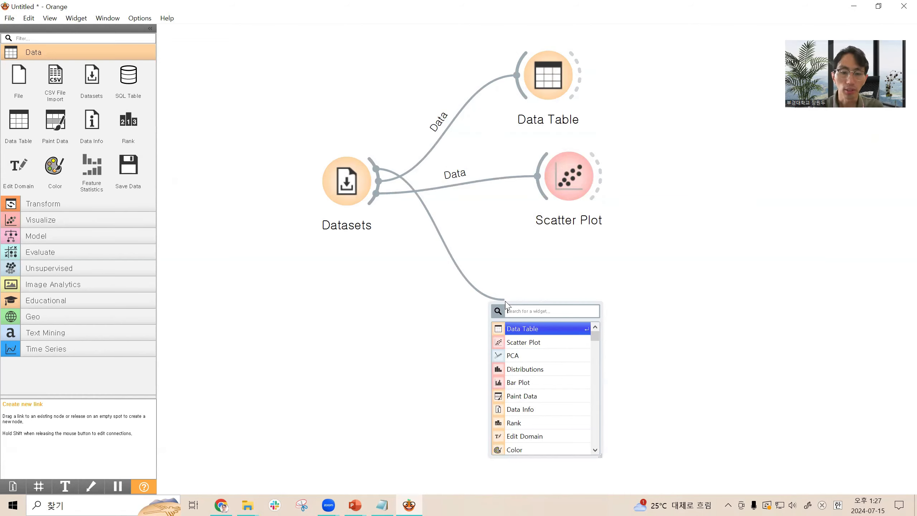
{"action": "left_click", "coordinate": [548, 370]}
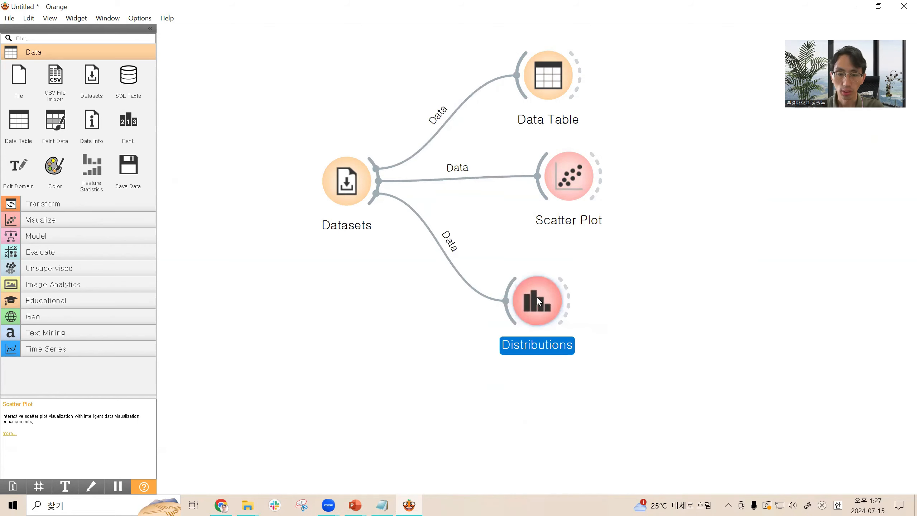
{"action": "left_click_drag", "start_coordinate": [569, 177], "coordinate": [555, 173]}
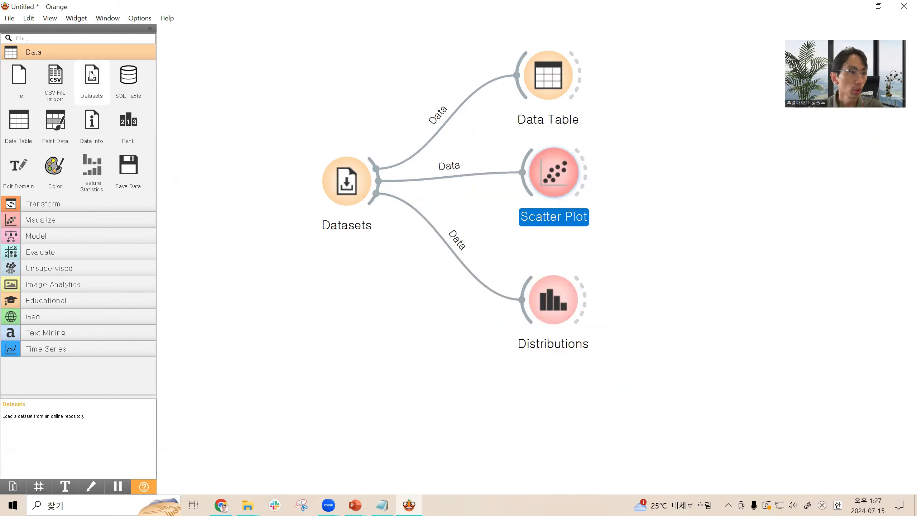
{"action": "left_click", "coordinate": [82, 51]}
{"action": "left_click", "coordinate": [40, 84]}
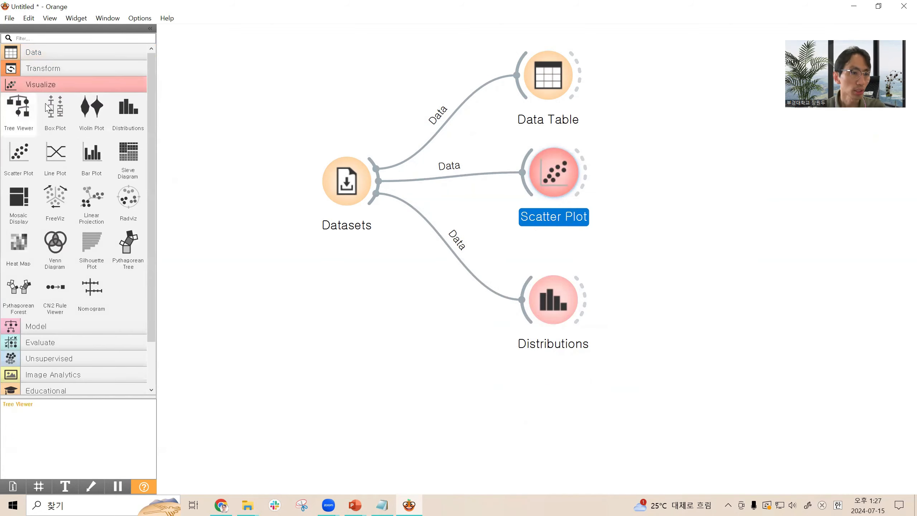
{"action": "left_click_drag", "start_coordinate": [562, 307], "coordinate": [562, 271]}
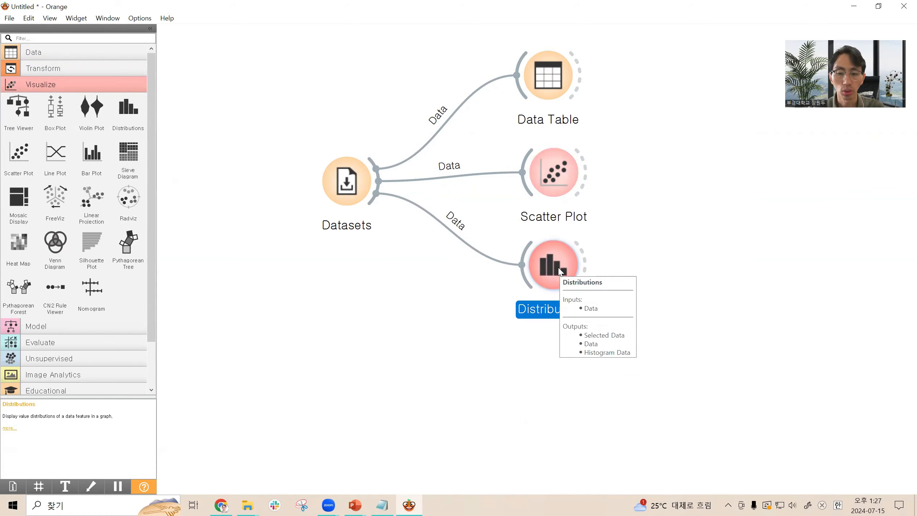
Step: Open the Distributions widget in an enlarged window and show the distribution of sepal length
{"action": "double_click", "coordinate": [553, 265]}
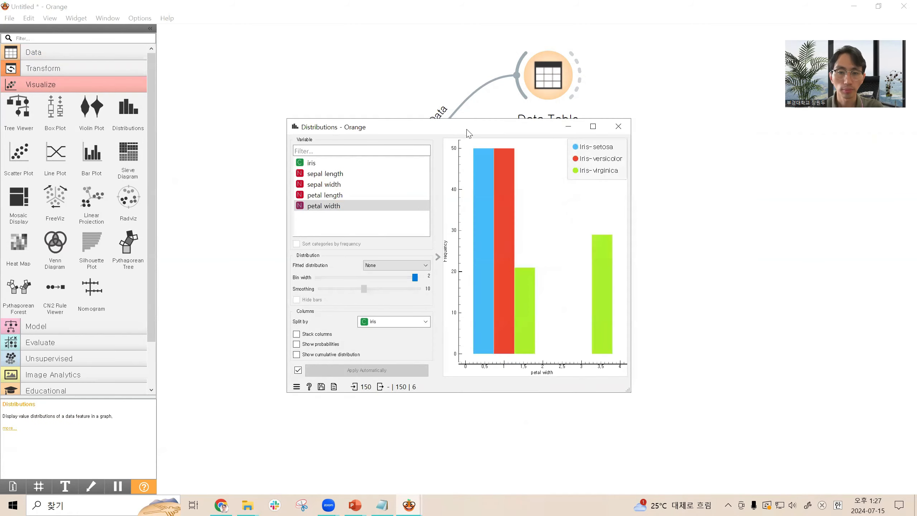
{"action": "left_click_drag", "start_coordinate": [466, 129], "coordinate": [398, 52]}
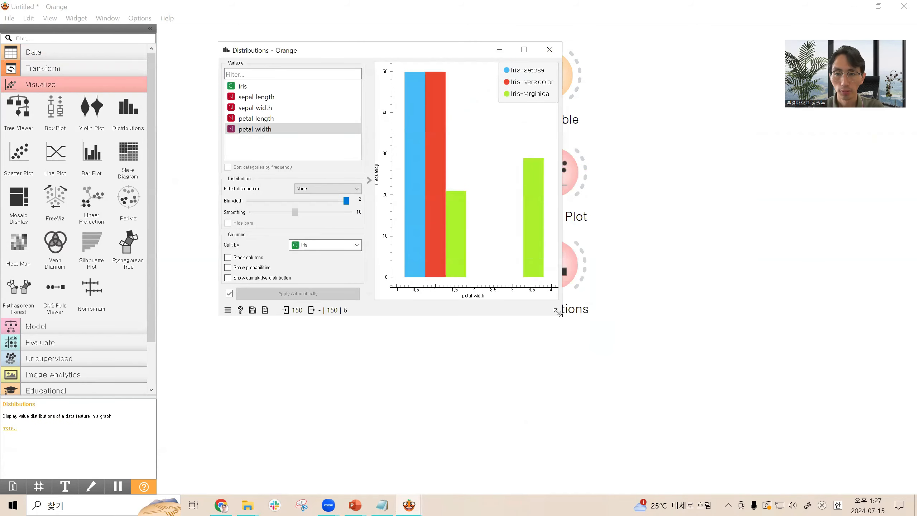
{"action": "left_click_drag", "start_coordinate": [558, 311], "coordinate": [751, 336]}
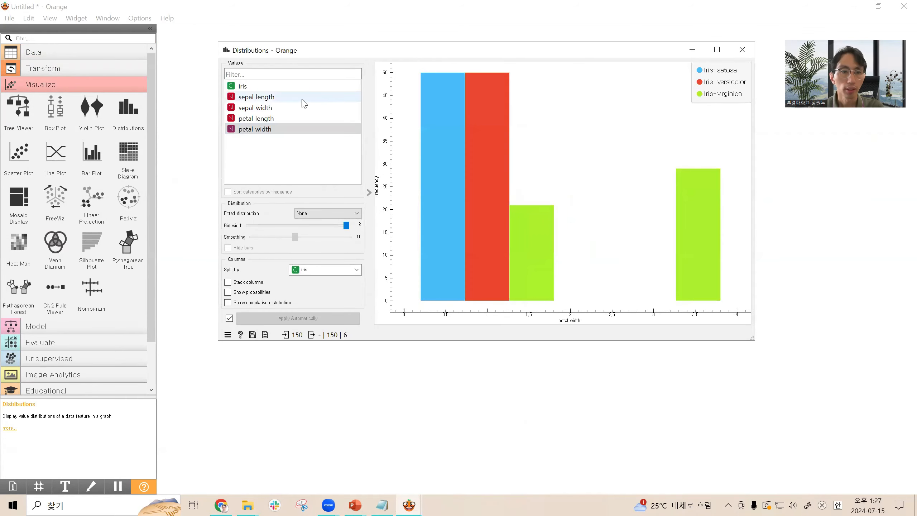
{"action": "left_click", "coordinate": [319, 97]}
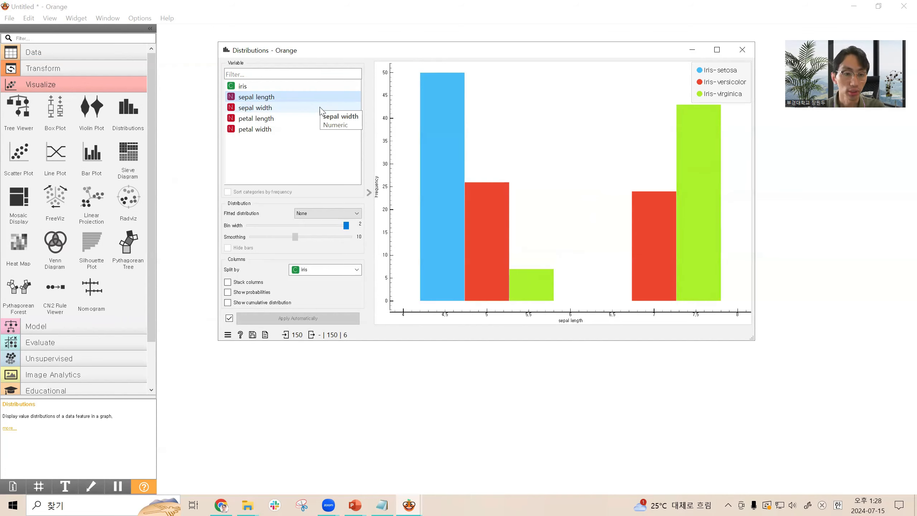
{"action": "left_click", "coordinate": [596, 162]}
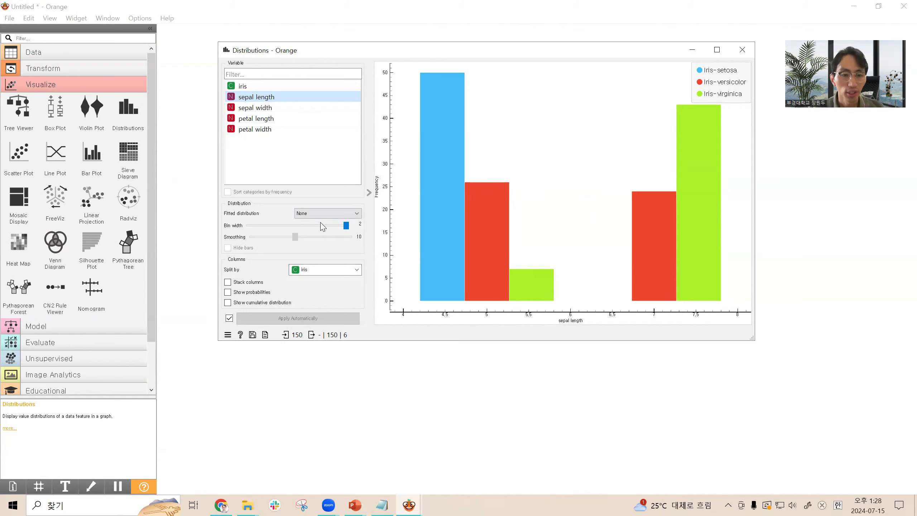
Step: Reduce the bin width of the sepal length histogram to 0.25
{"action": "left_click", "coordinate": [341, 226]}
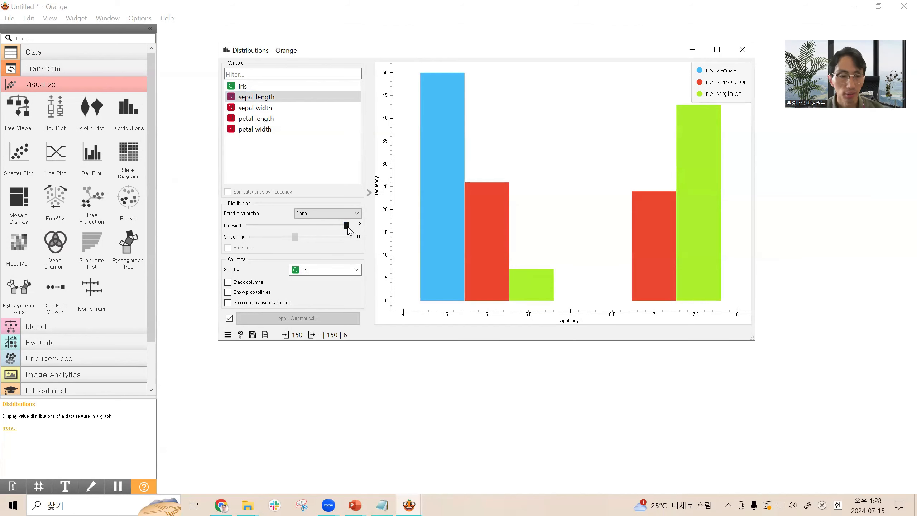
{"action": "left_click_drag", "start_coordinate": [346, 226], "coordinate": [292, 235]}
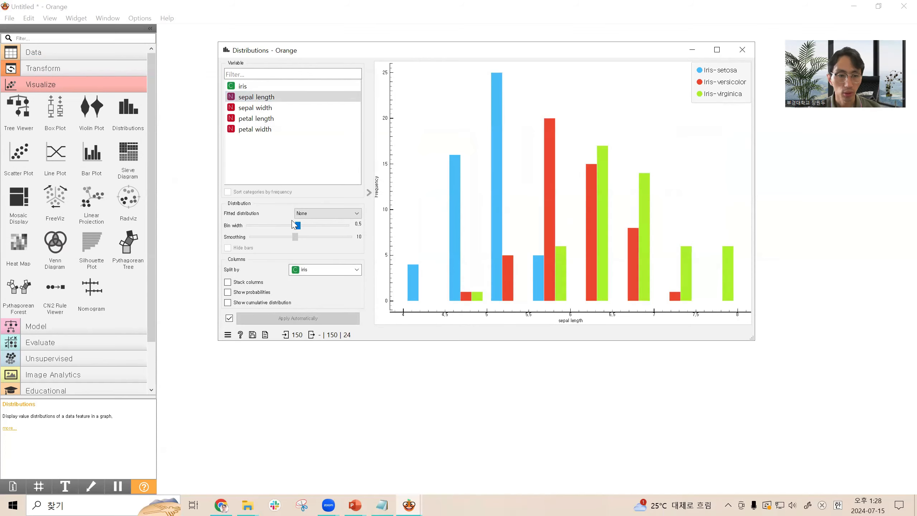
{"action": "left_click_drag", "start_coordinate": [296, 229], "coordinate": [280, 229]}
{"action": "left_click", "coordinate": [468, 222]}
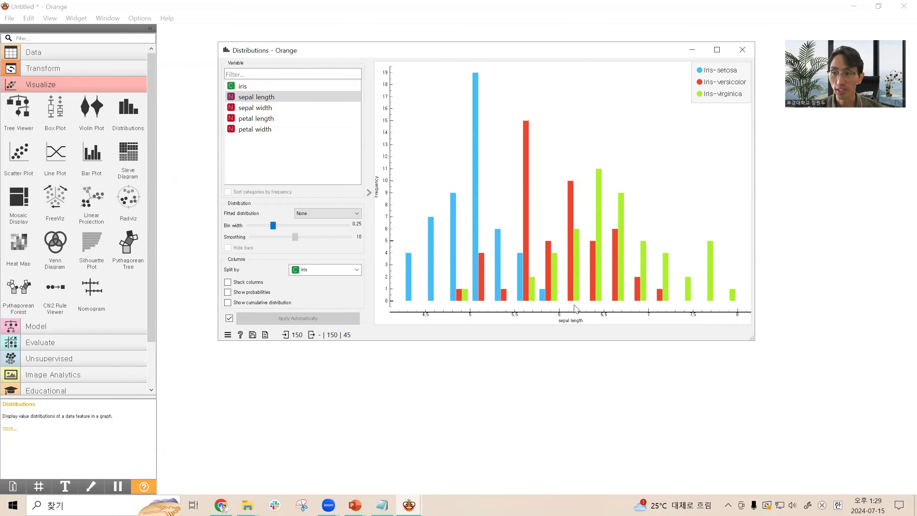
Step: Switch the distribution variable to sepal width and examine how the bars of the three iris classes overlap
{"action": "left_click", "coordinate": [303, 108]}
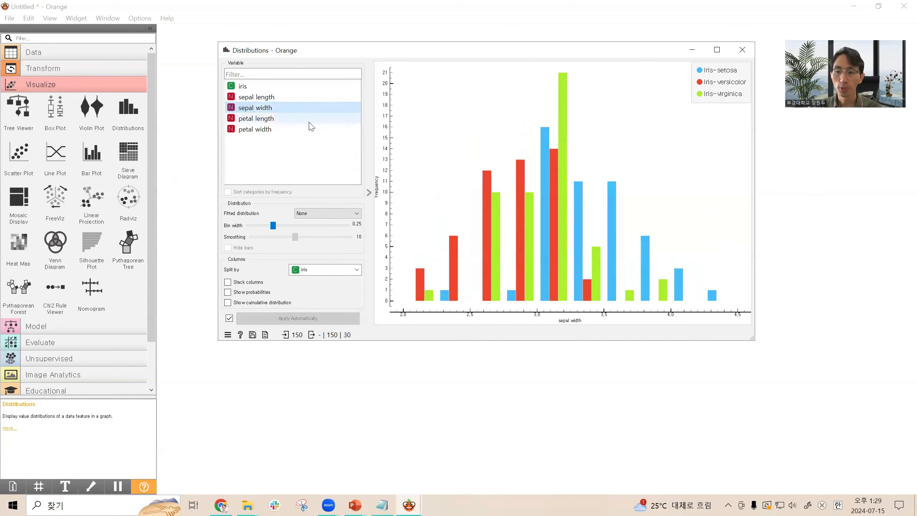
{"action": "left_click", "coordinate": [566, 221]}
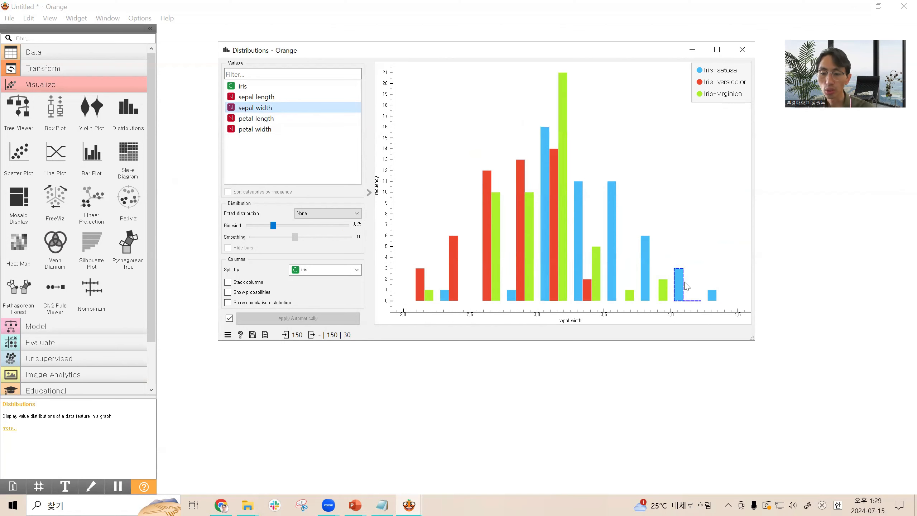
{"action": "mouse_move", "coordinate": [625, 289]}
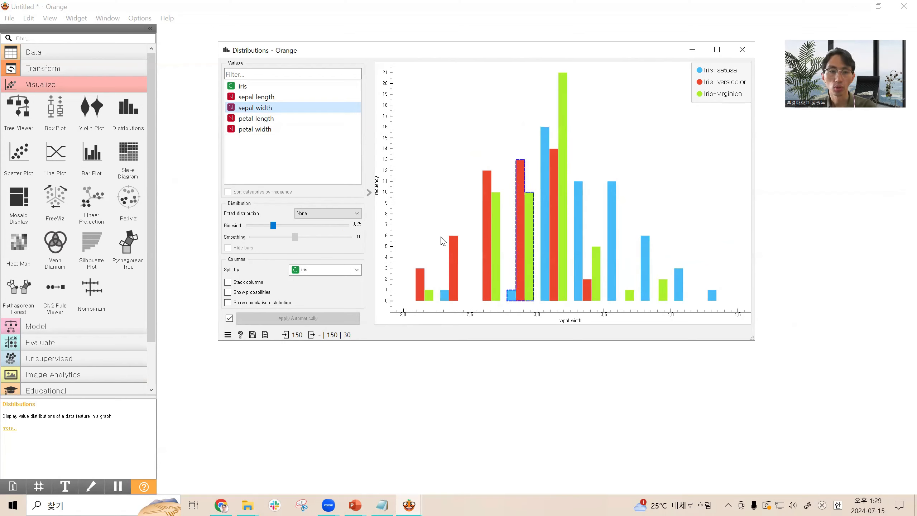
Step: Switch the distribution variable to petal length and examine the bars of the three iris classes
{"action": "left_click", "coordinate": [306, 119]}
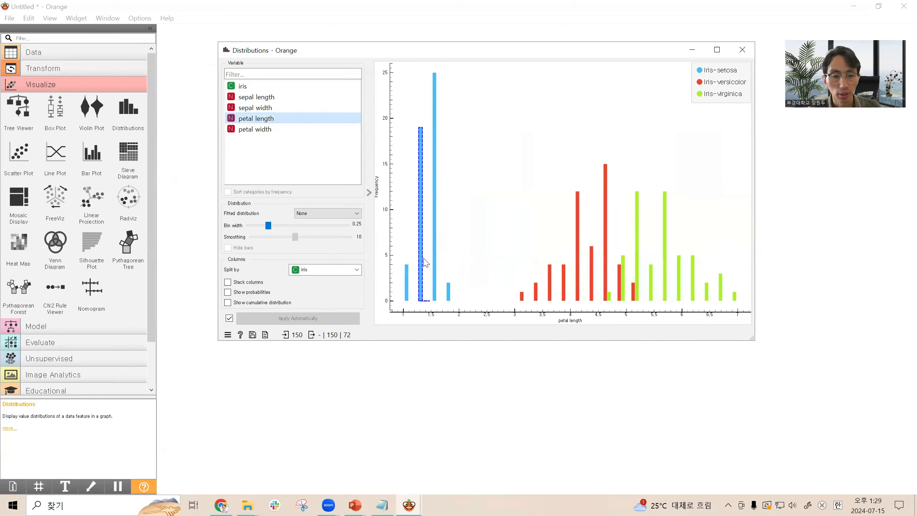
{"action": "mouse_move", "coordinate": [425, 263]}
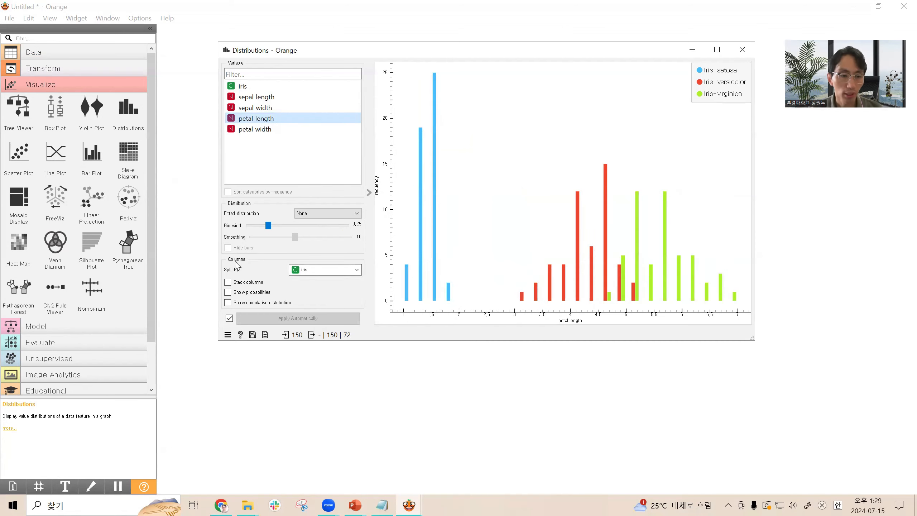
Step: Remove the class split from the petal length histogram, restore the split by iris and compare how the classes separate
{"action": "left_click", "coordinate": [321, 270]}
{"action": "left_click", "coordinate": [318, 282]}
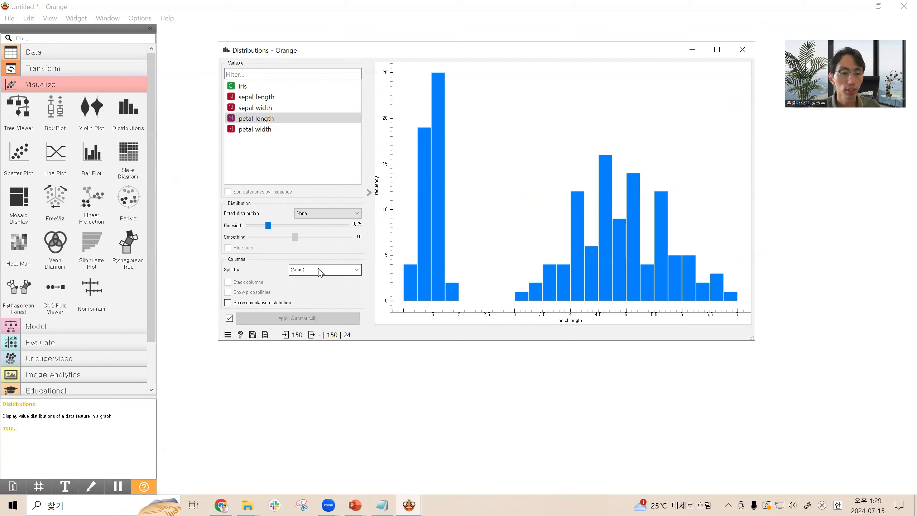
{"action": "left_click", "coordinate": [321, 271]}
{"action": "left_click", "coordinate": [320, 271]}
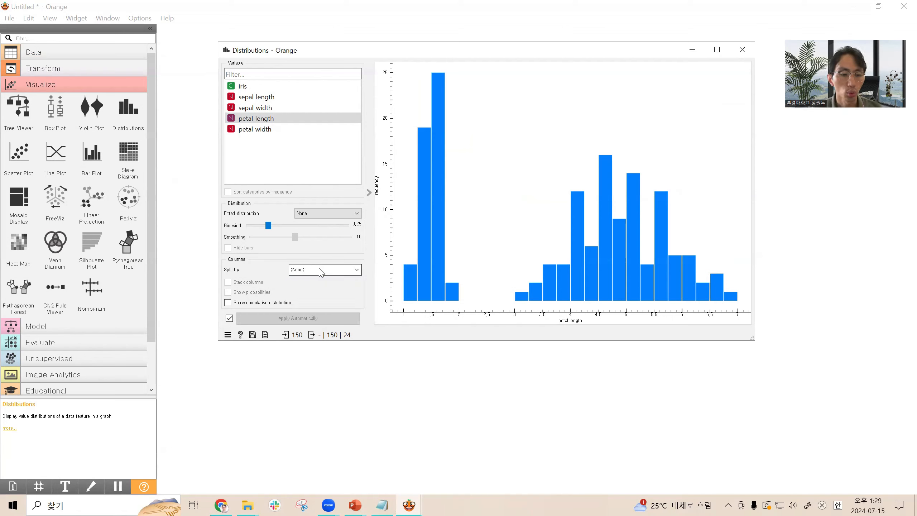
{"action": "left_click", "coordinate": [321, 271]}
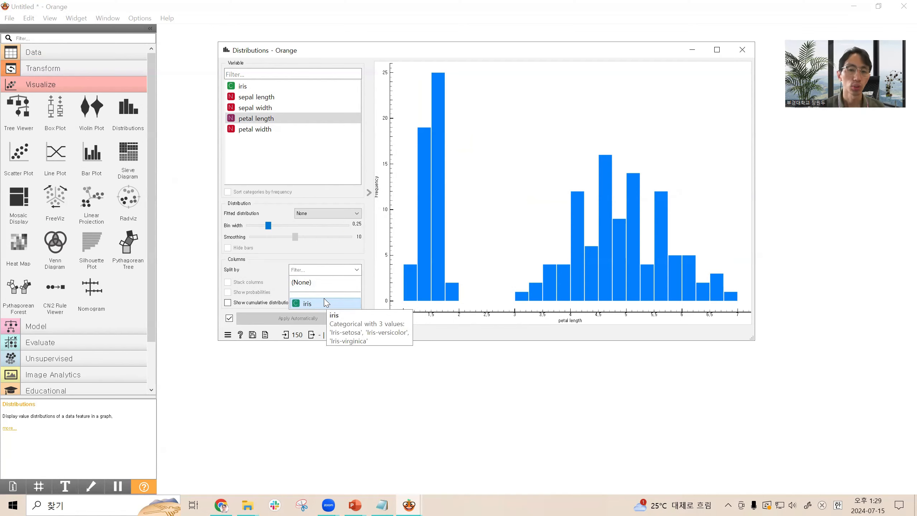
{"action": "left_click", "coordinate": [326, 303]}
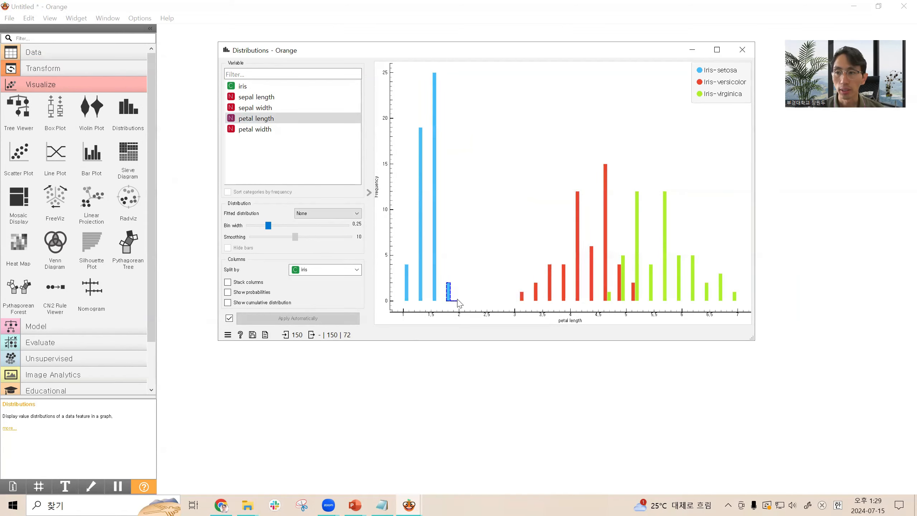
{"action": "mouse_move", "coordinate": [417, 302]}
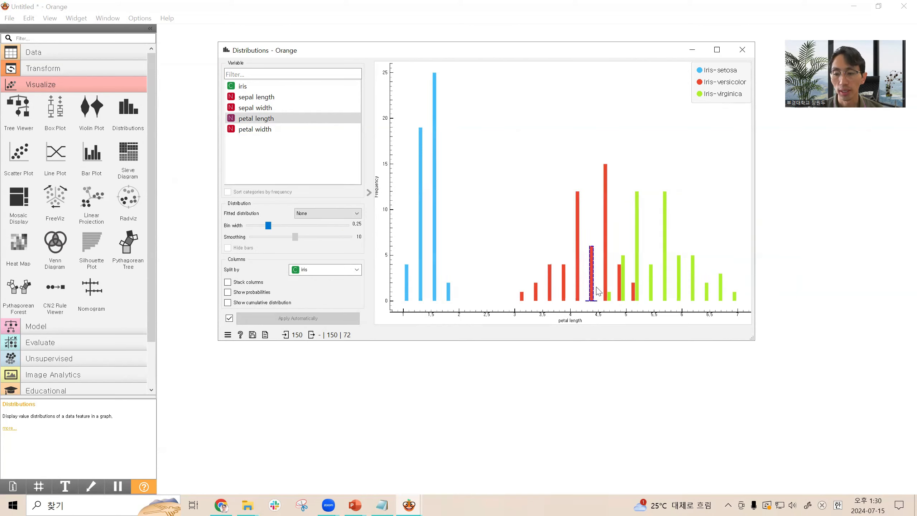
Step: Show the distribution of petal width with a bin width of 0.2
{"action": "left_click", "coordinate": [300, 129]}
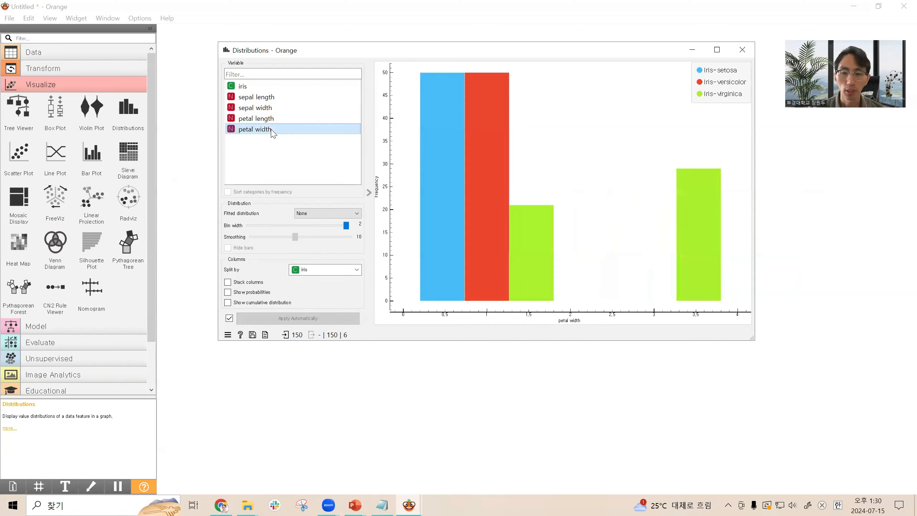
{"action": "left_click_drag", "start_coordinate": [347, 225], "coordinate": [256, 236]}
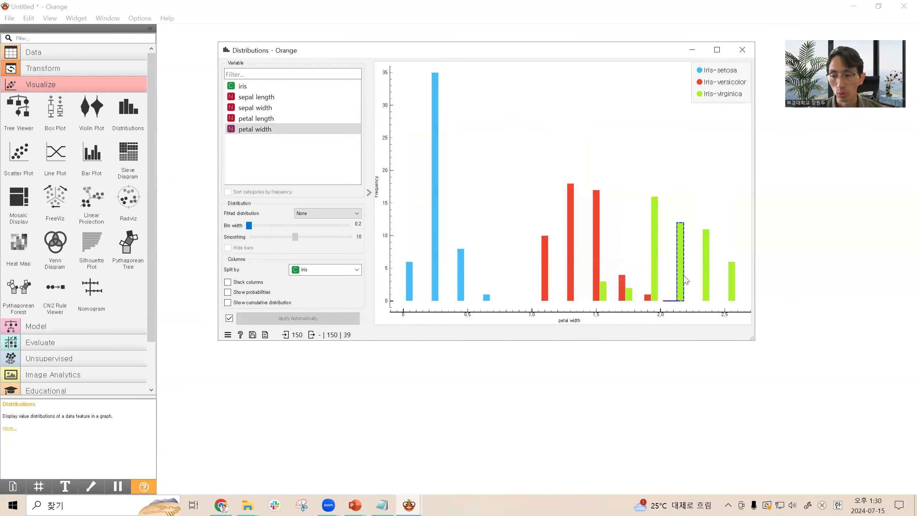
{"action": "left_click", "coordinate": [459, 283]}
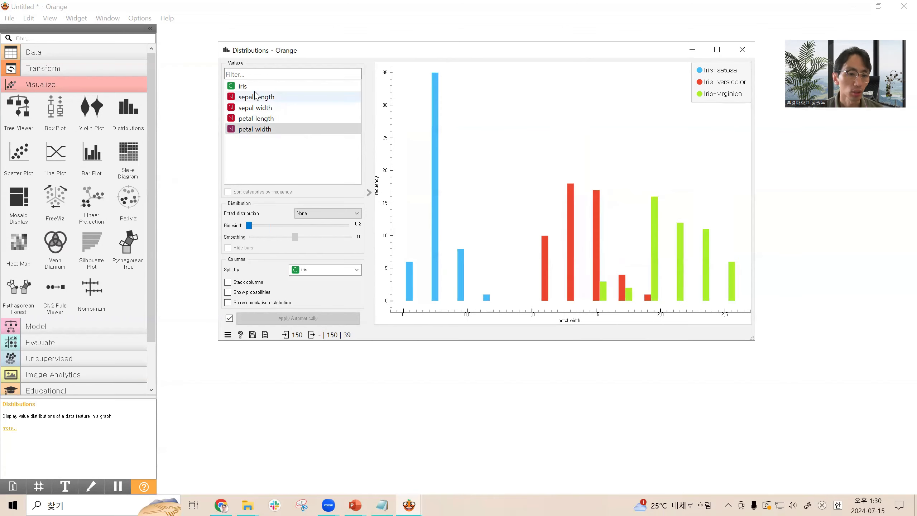
Step: Try the probabilities and stacked columns displays on the petal width histogram, switching each one off again
{"action": "left_click", "coordinate": [259, 297]}
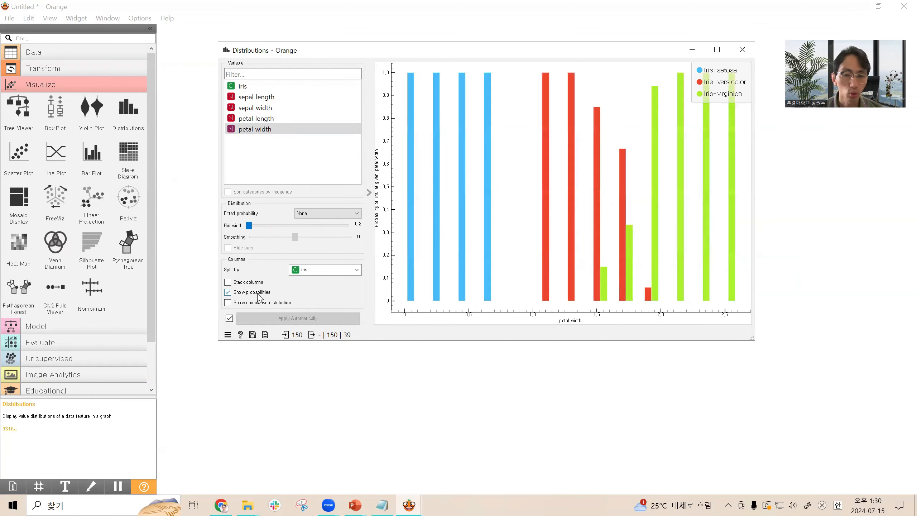
{"action": "left_click", "coordinate": [259, 295]}
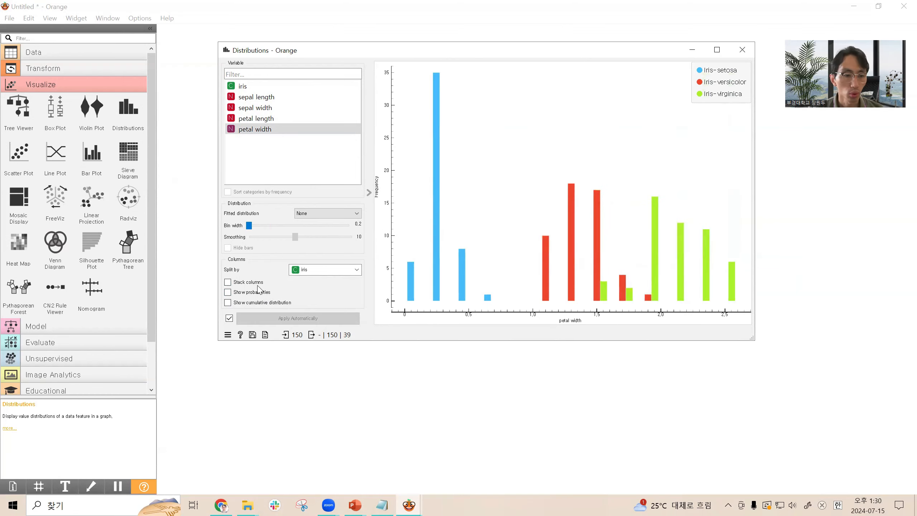
{"action": "left_click", "coordinate": [259, 286]}
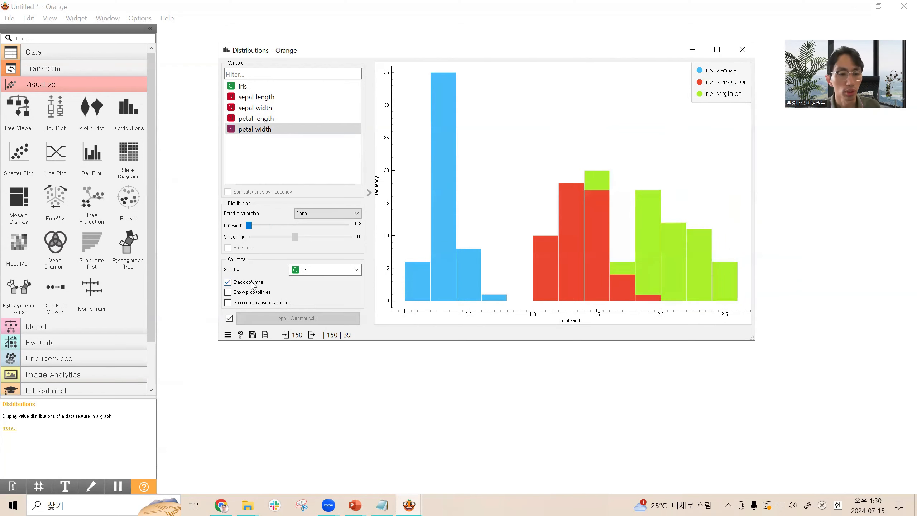
{"action": "left_click", "coordinate": [256, 285]}
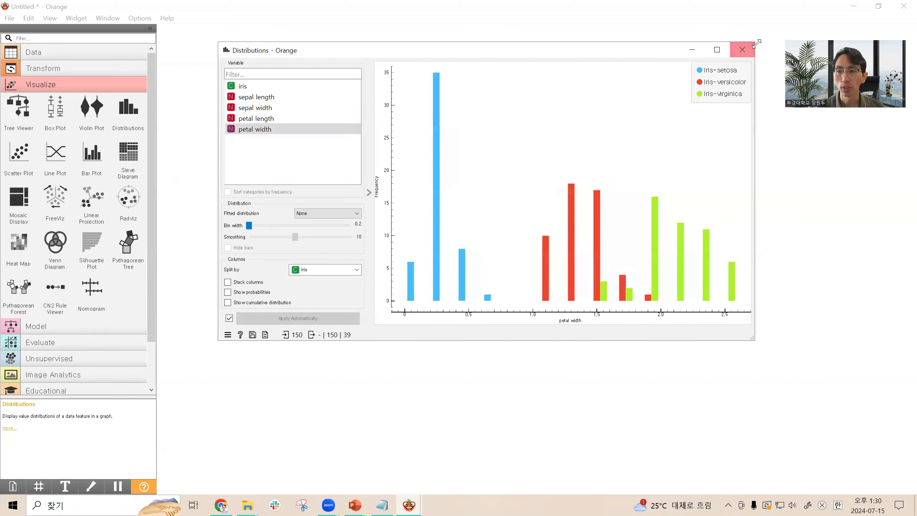
Step: Close the Distributions window and spread the Distributions, Scatter Plot and Data Table widgets apart on the canvas
{"action": "left_click", "coordinate": [746, 49]}
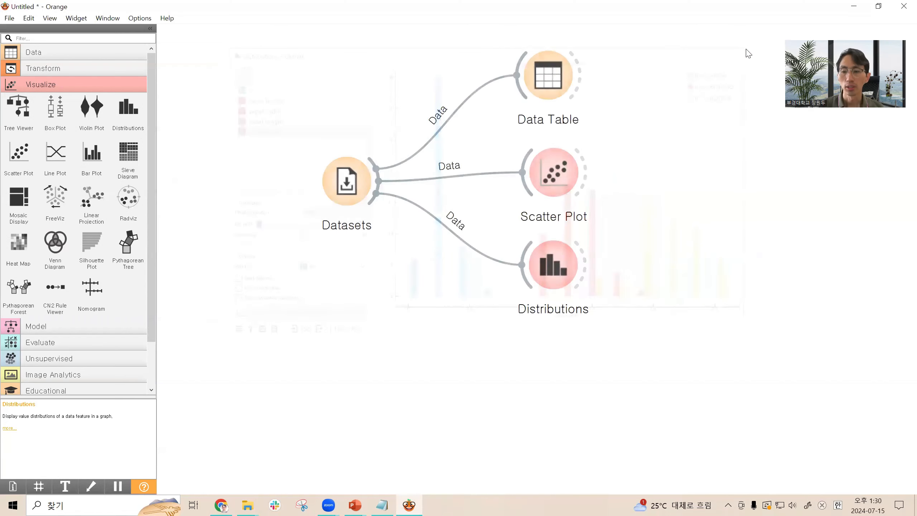
{"action": "left_click", "coordinate": [556, 268]}
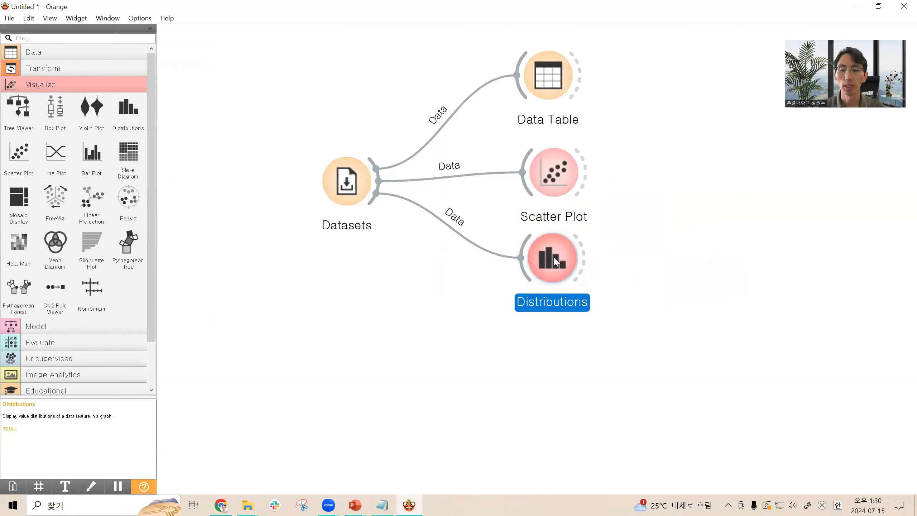
{"action": "left_click_drag", "start_coordinate": [556, 267], "coordinate": [690, 108]}
{"action": "left_click_drag", "start_coordinate": [563, 173], "coordinate": [583, 181]}
{"action": "left_click_drag", "start_coordinate": [548, 76], "coordinate": [488, 40]}
{"action": "left_click_drag", "start_coordinate": [670, 139], "coordinate": [635, 90]}
{"action": "left_click_drag", "start_coordinate": [575, 203], "coordinate": [607, 190]}
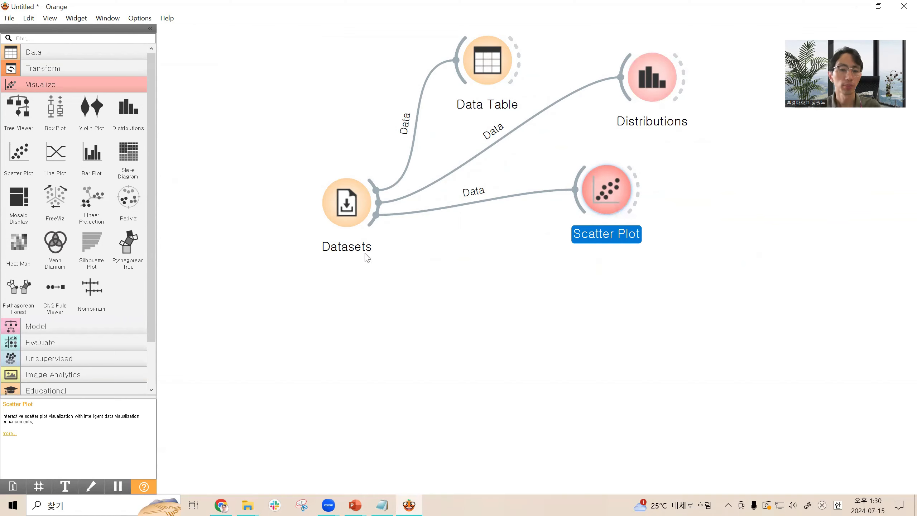
{"action": "left_click_drag", "start_coordinate": [377, 206], "coordinate": [545, 297]}
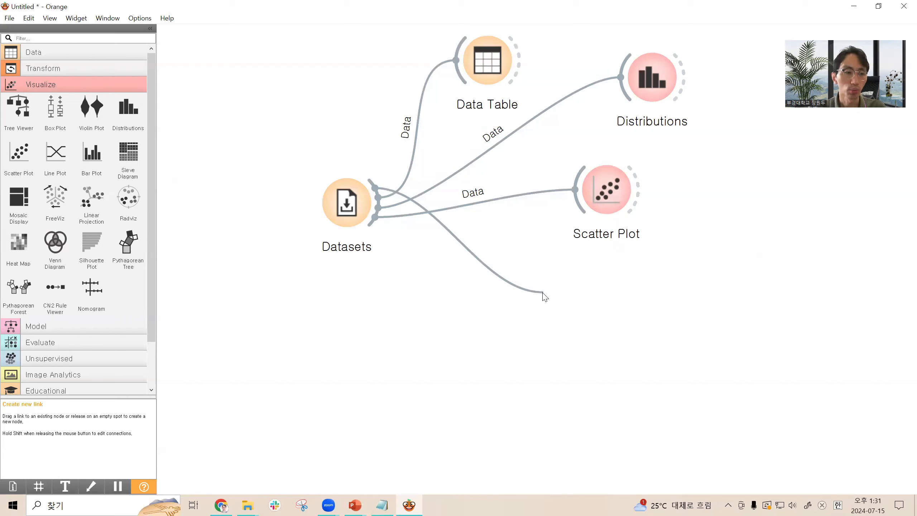
{"action": "left_click_drag", "start_coordinate": [545, 297], "coordinate": [543, 294]}
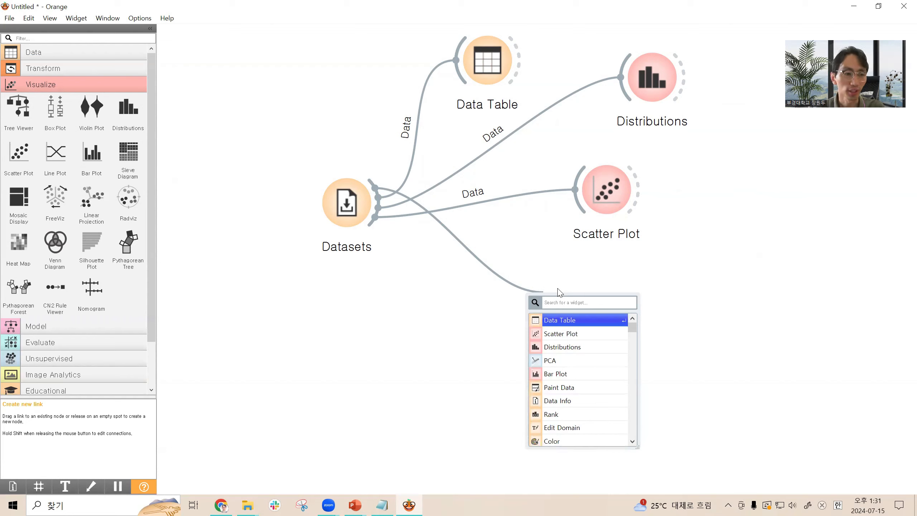
{"action": "left_click", "coordinate": [274, 348]}
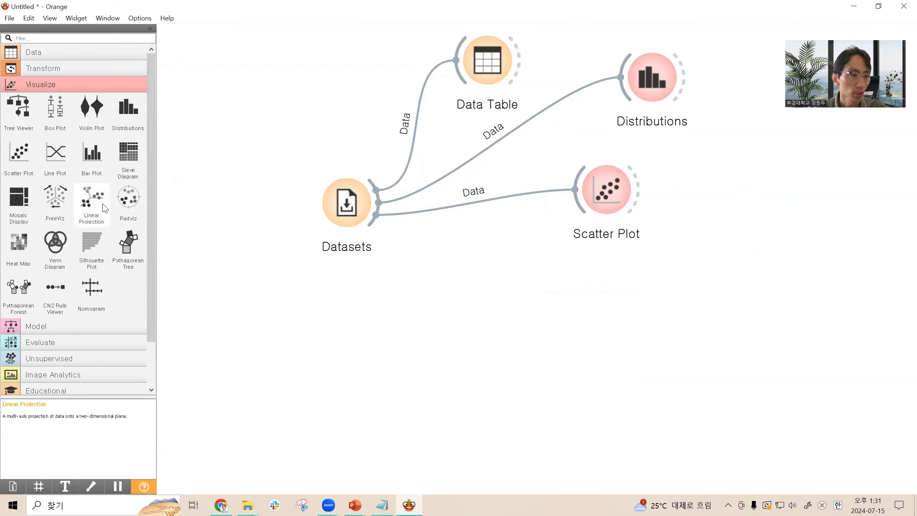
Step: Add a Radviz widget below the Scatter Plot widget, connect Datasets to it and open its plot
{"action": "left_click", "coordinate": [127, 202]}
{"action": "left_click_drag", "start_coordinate": [127, 202], "coordinate": [528, 266]}
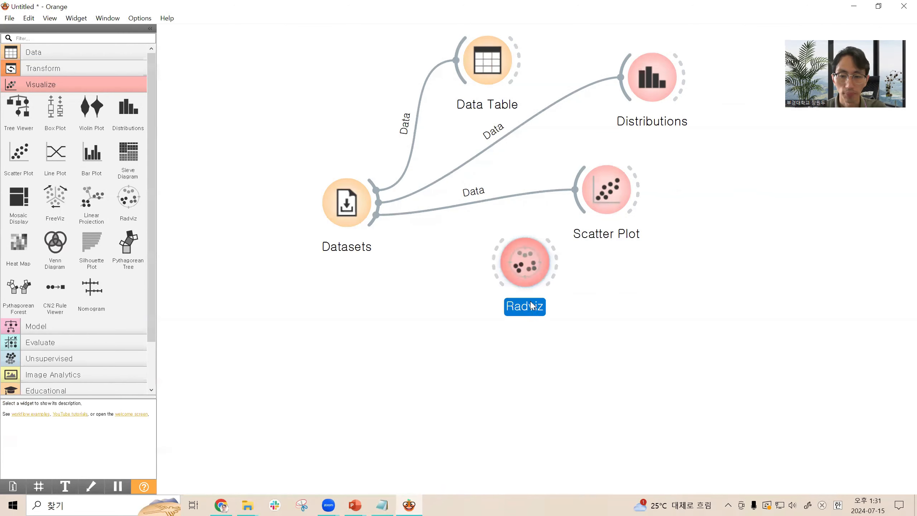
{"action": "left_click_drag", "start_coordinate": [385, 233], "coordinate": [520, 271]}
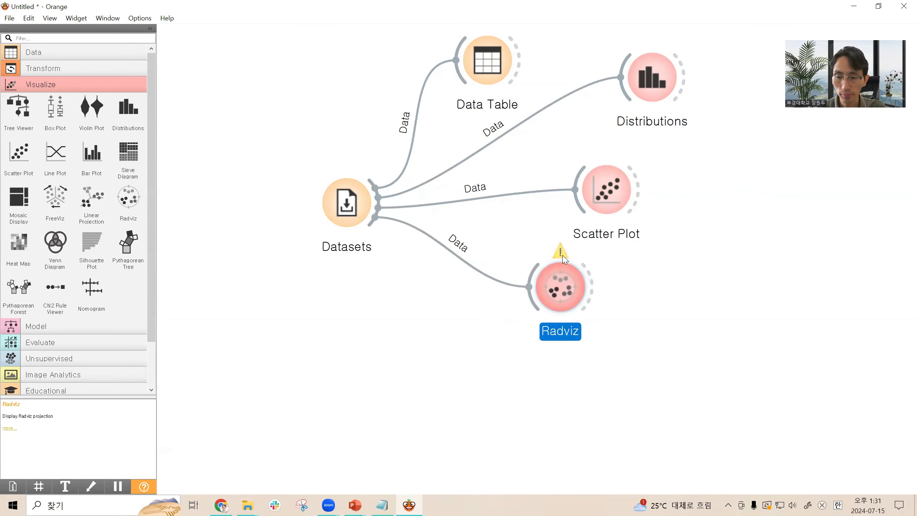
{"action": "mouse_move", "coordinate": [564, 257]}
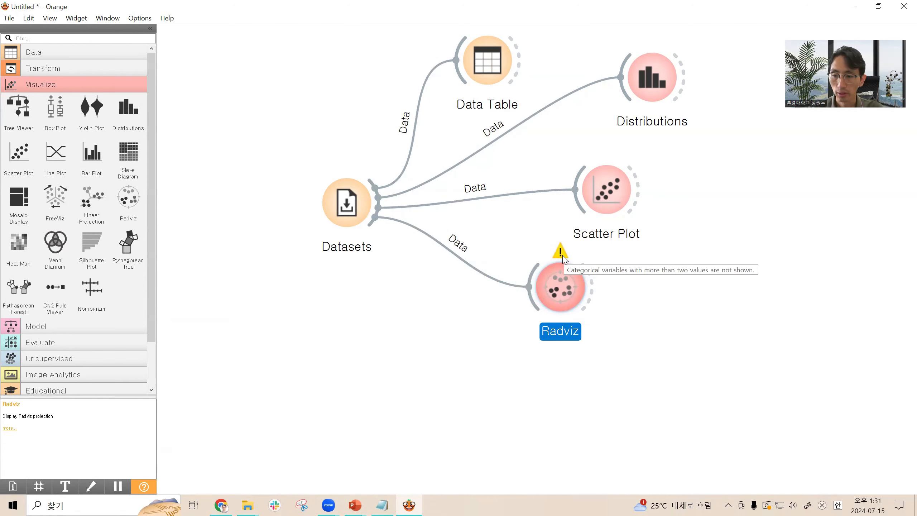
{"action": "double_click", "coordinate": [566, 287]}
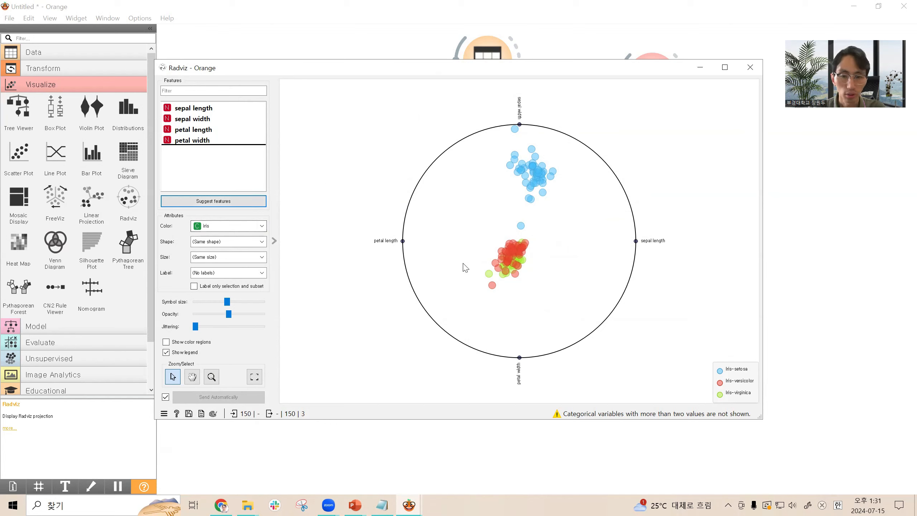
Step: Move the Radviz anchors around the circle: sepal width upper left, sepal length lower left, petal width upper right, petal length lower right; close the plot
{"action": "left_click_drag", "start_coordinate": [402, 240], "coordinate": [410, 286]}
{"action": "left_click_drag", "start_coordinate": [519, 357], "coordinate": [569, 352]}
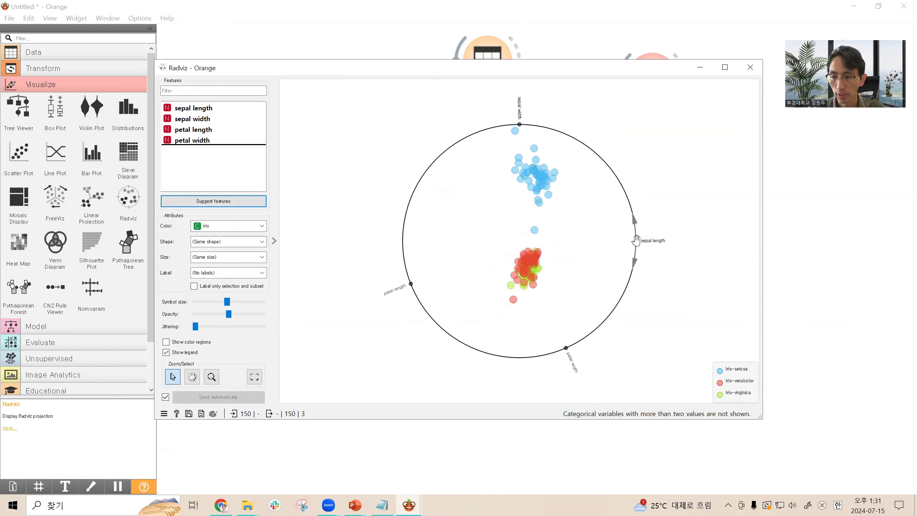
{"action": "left_click_drag", "start_coordinate": [635, 240], "coordinate": [635, 260]}
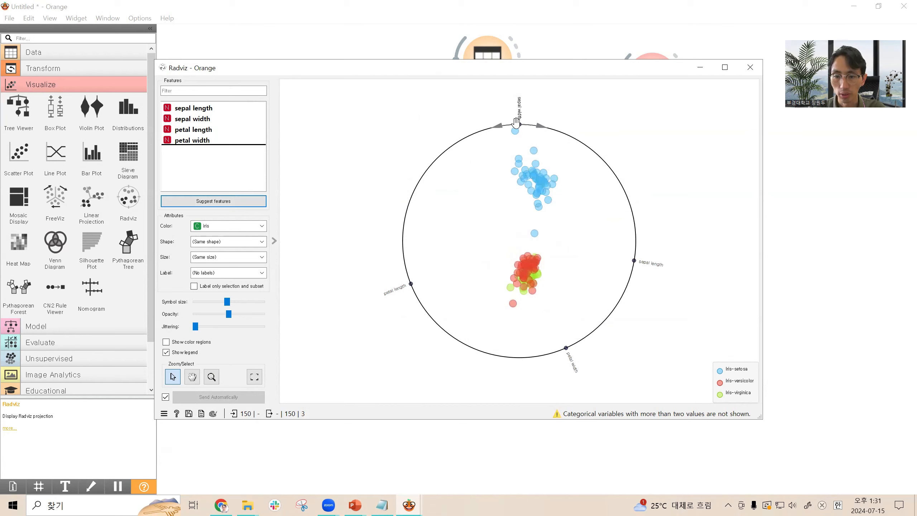
{"action": "left_click_drag", "start_coordinate": [518, 123], "coordinate": [453, 144]}
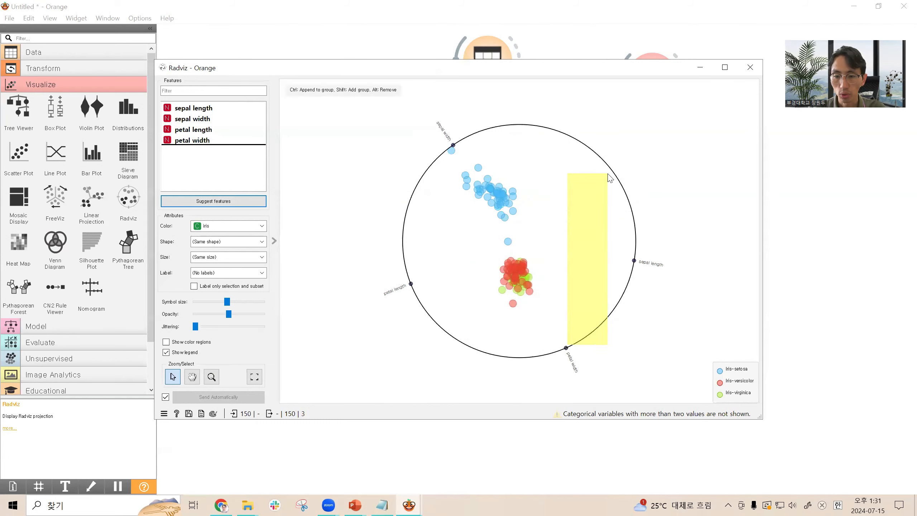
{"action": "left_click_drag", "start_coordinate": [565, 348], "coordinate": [627, 197]}
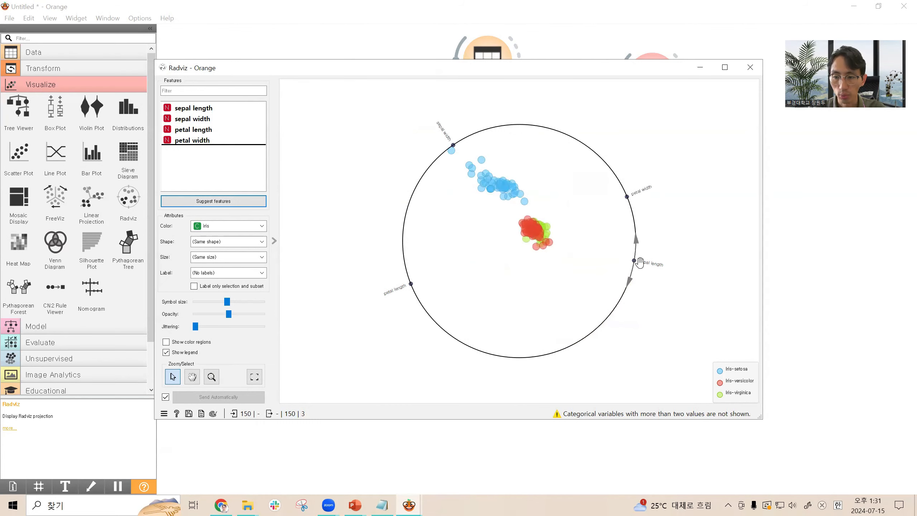
{"action": "left_click_drag", "start_coordinate": [635, 262], "coordinate": [467, 345]}
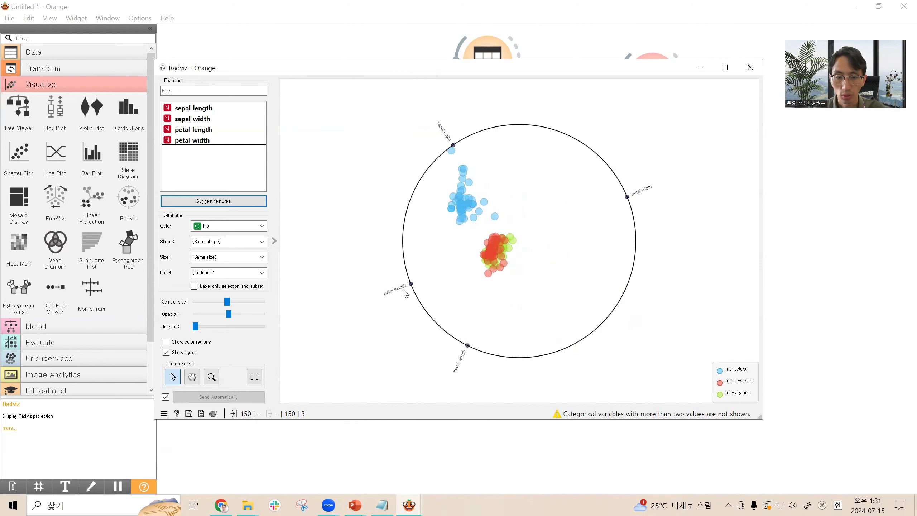
{"action": "left_click_drag", "start_coordinate": [411, 283], "coordinate": [613, 375]}
{"action": "left_click_drag", "start_coordinate": [636, 320], "coordinate": [640, 305]}
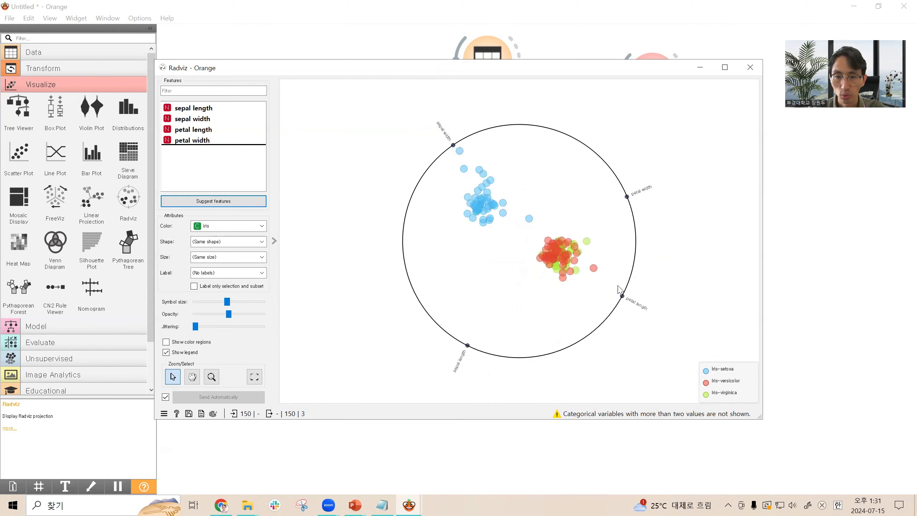
{"action": "left_click_drag", "start_coordinate": [453, 145], "coordinate": [471, 135]}
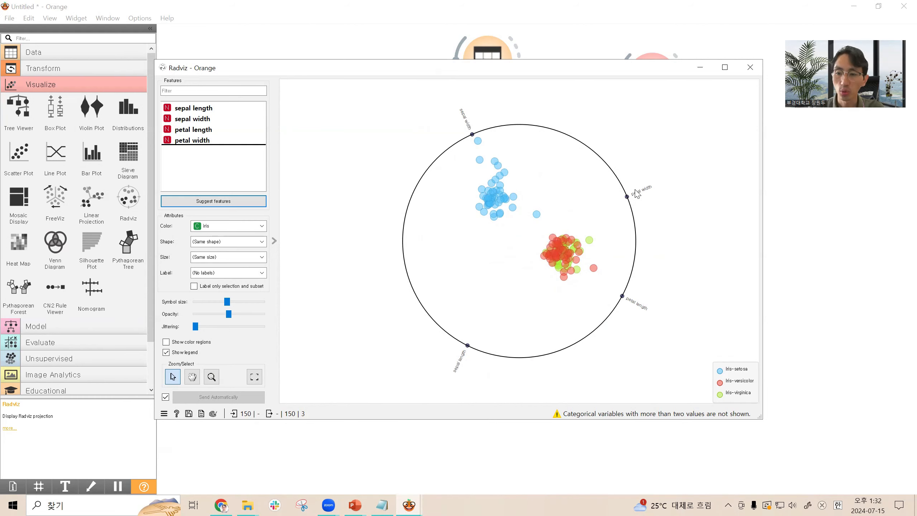
{"action": "left_click_drag", "start_coordinate": [627, 196], "coordinate": [623, 186]}
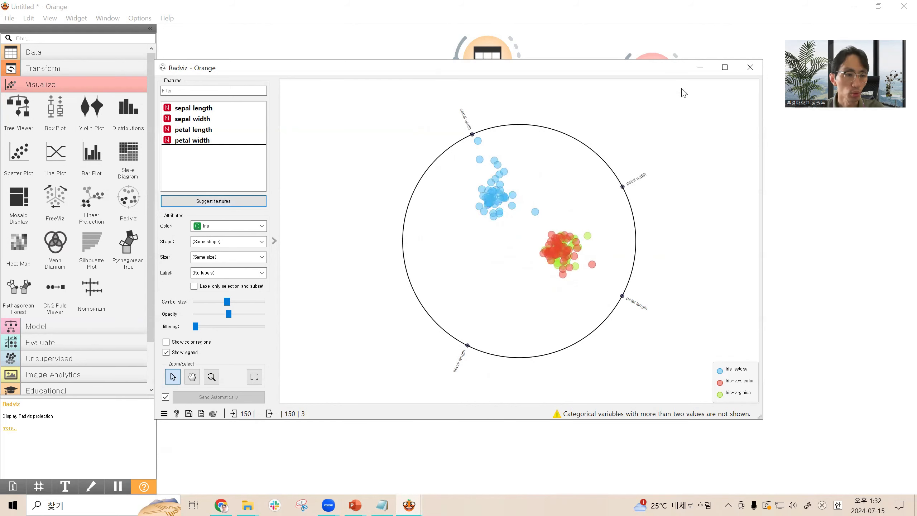
{"action": "left_click", "coordinate": [749, 70]}
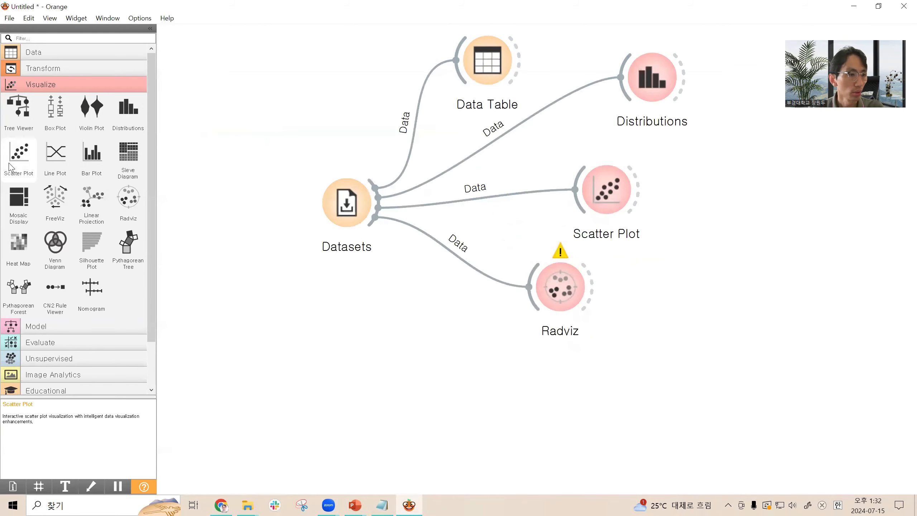
Step: Add a Linear Projection widget below Radviz, connect Datasets to it and open its plot
{"action": "left_click_drag", "start_coordinate": [97, 204], "coordinate": [496, 338]}
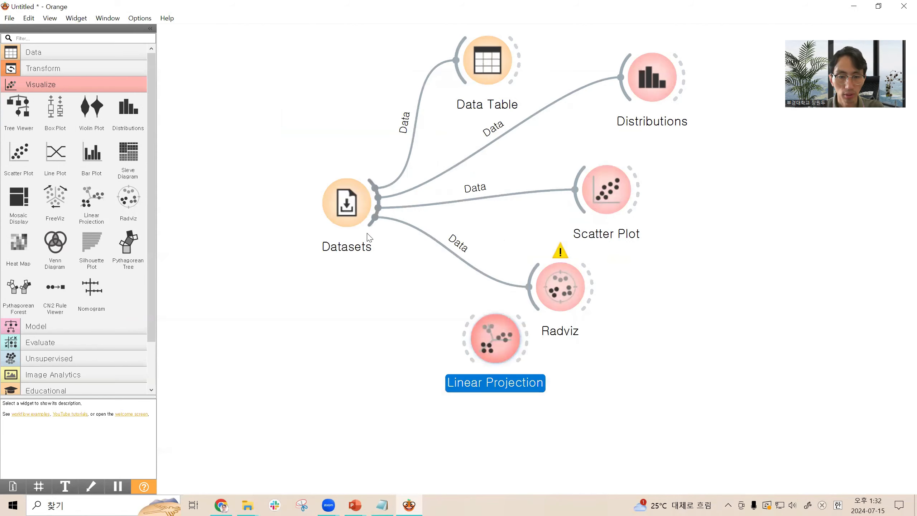
{"action": "left_click_drag", "start_coordinate": [373, 221], "coordinate": [488, 341]}
{"action": "double_click", "coordinate": [486, 341]}
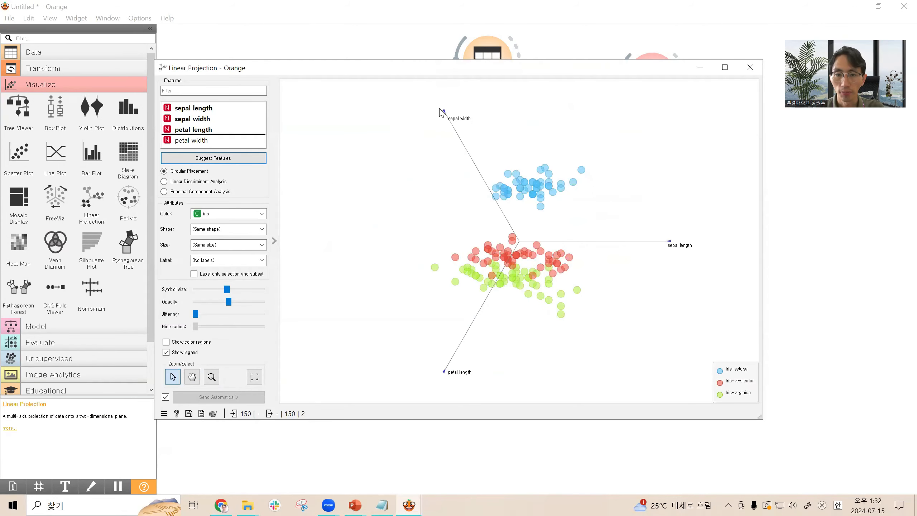
Step: Include petal width among the Linear Projection features and close the plot
{"action": "left_click", "coordinate": [249, 143]}
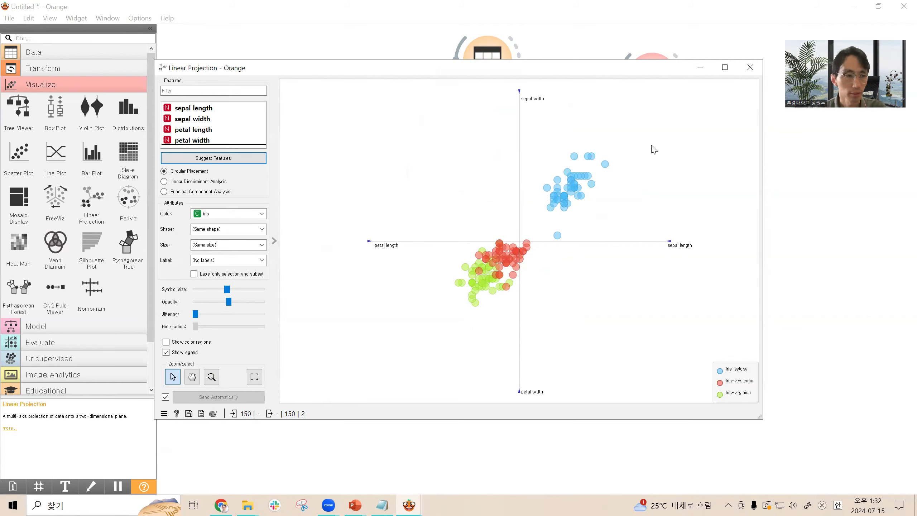
{"action": "left_click", "coordinate": [750, 67]}
Step: Add a FreeViz widget beside Linear Projection, connect Datasets to it and open its plot
{"action": "left_click_drag", "start_coordinate": [54, 205], "coordinate": [390, 369]}
{"action": "left_click_drag", "start_coordinate": [375, 217], "coordinate": [387, 357]}
{"action": "double_click", "coordinate": [389, 359]}
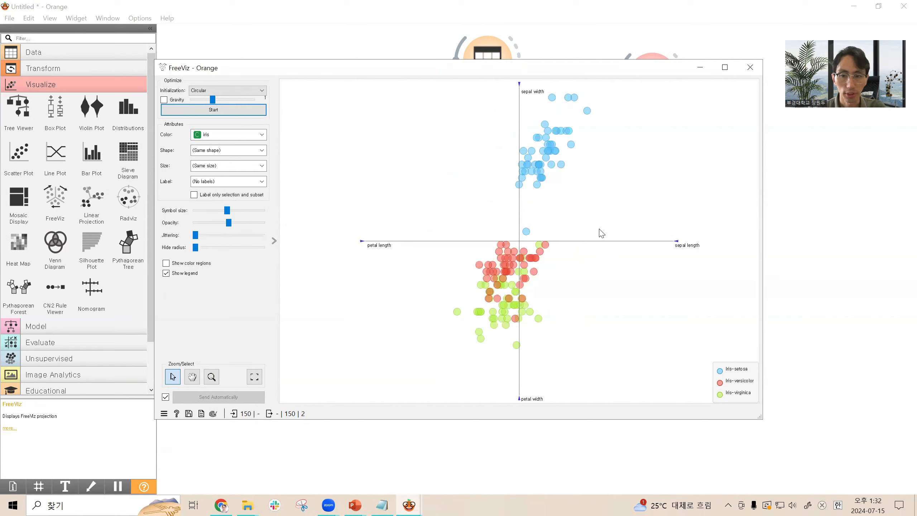
Step: Move the FreeViz anchors: sepal length lower right, petal width lower left, petal length farther left, sepal width slightly left; inspect a point and close the plot
{"action": "left_click_drag", "start_coordinate": [672, 241], "coordinate": [671, 306]}
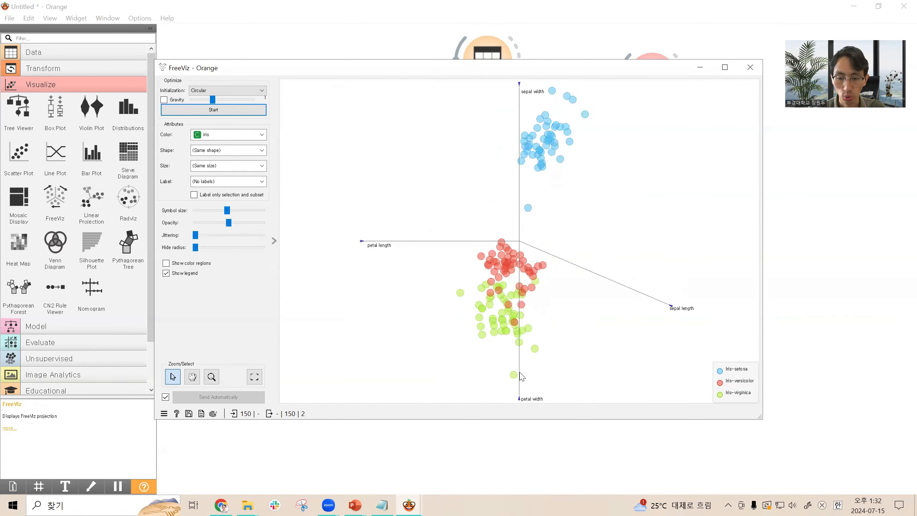
{"action": "left_click_drag", "start_coordinate": [518, 393], "coordinate": [413, 211]}
{"action": "left_click_drag", "start_coordinate": [408, 170], "coordinate": [364, 332]}
{"action": "left_click_drag", "start_coordinate": [362, 242], "coordinate": [269, 221]}
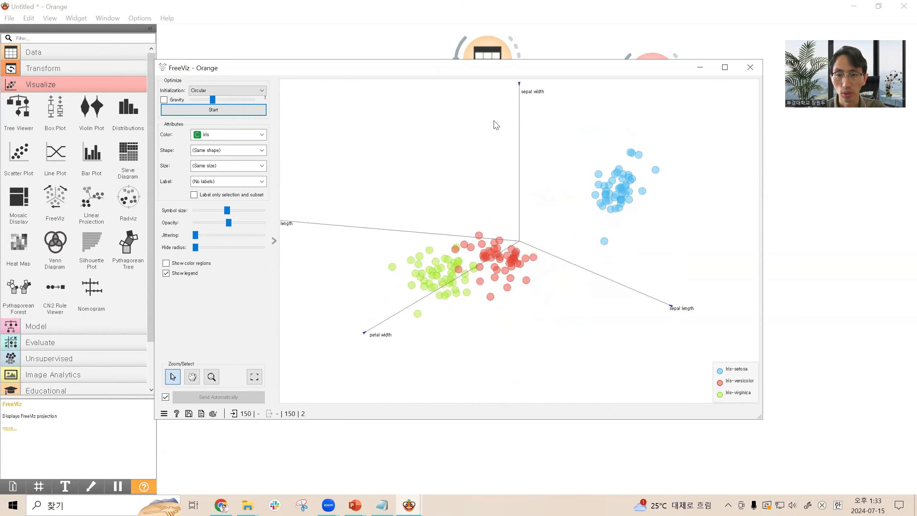
{"action": "left_click_drag", "start_coordinate": [519, 84], "coordinate": [483, 107]}
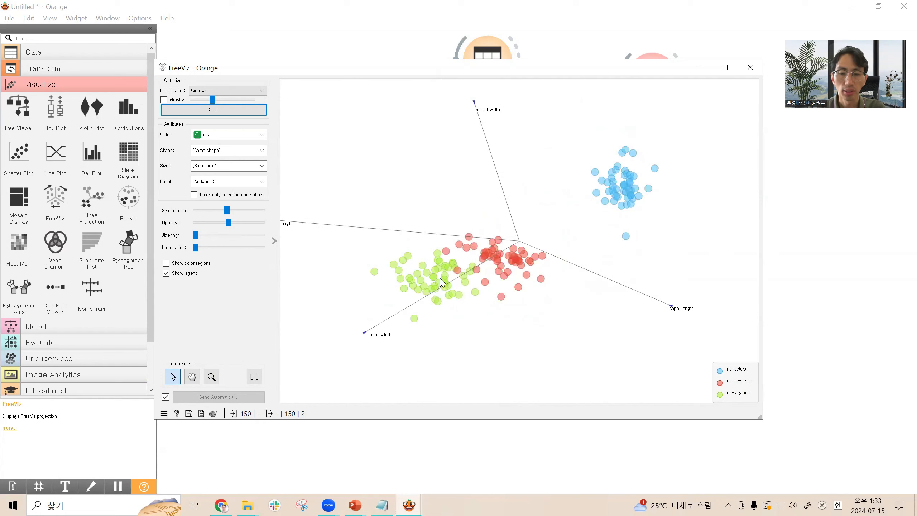
{"action": "mouse_move", "coordinate": [442, 283]}
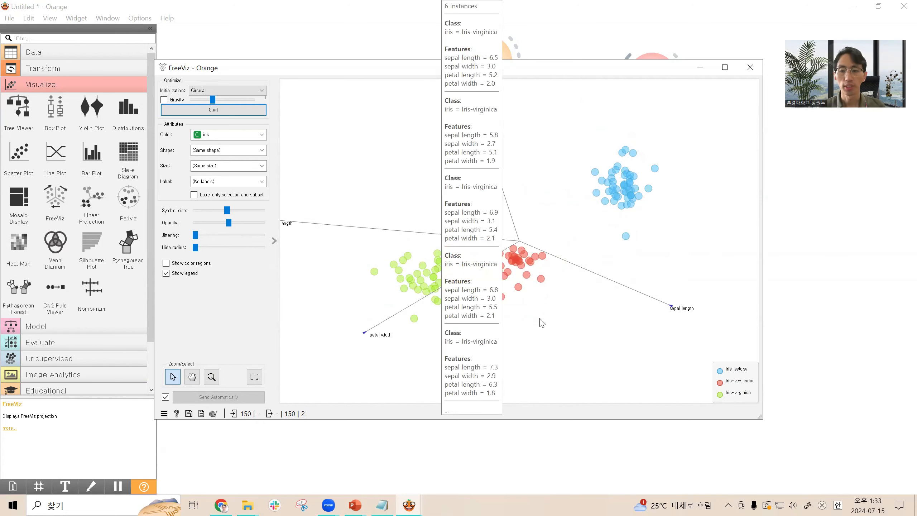
{"action": "left_click", "coordinate": [750, 67]}
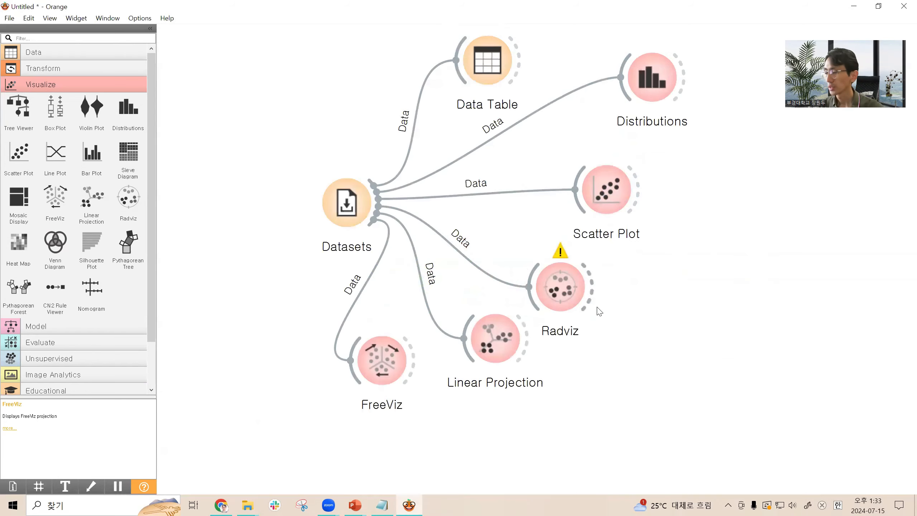
Step: Switch to the PowerPoint slide show and advance to slide 15 on Orange3 data preprocessing
{"action": "left_click", "coordinate": [355, 505]}
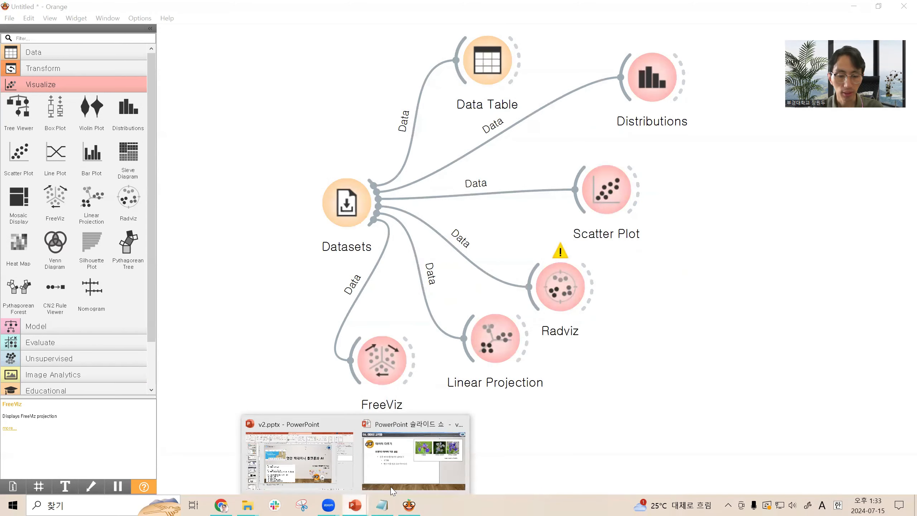
{"action": "left_click", "coordinate": [415, 460]}
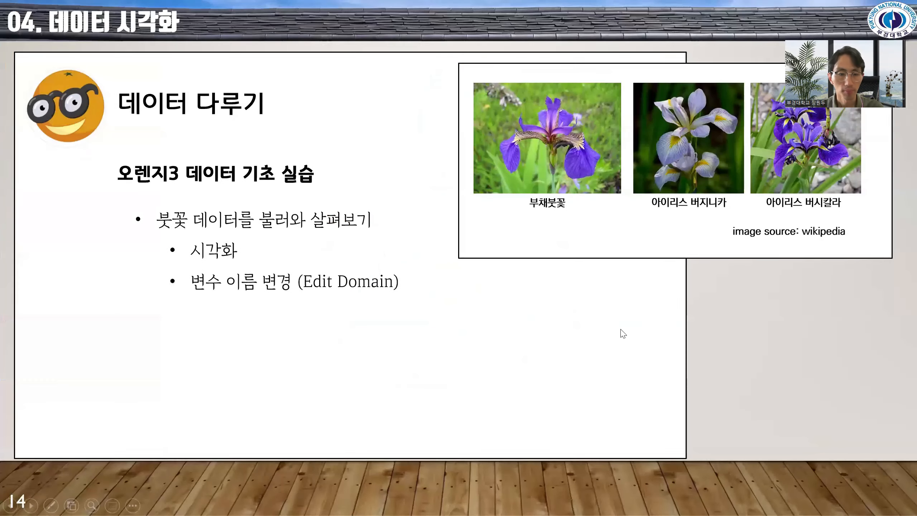
{"action": "left_click", "coordinate": [623, 333]}
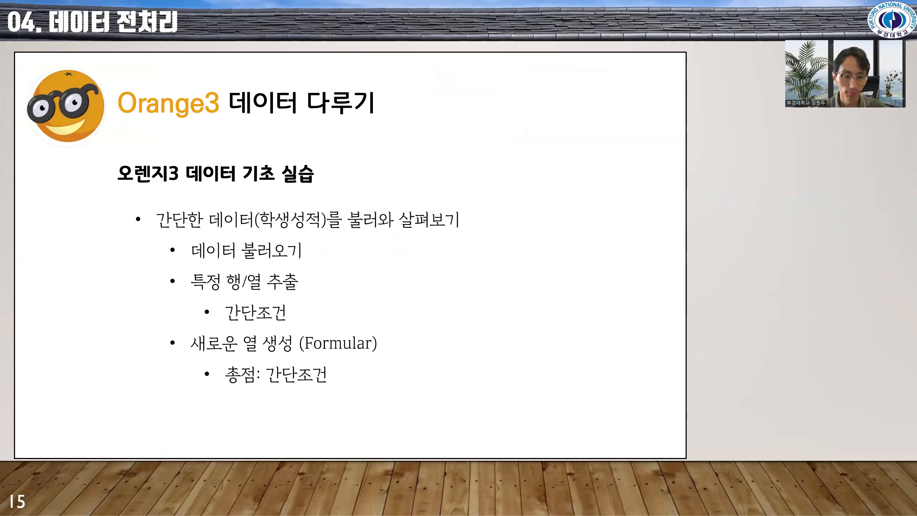
Step: Switch back to Orange and delete all widgets from the workflow canvas
{"action": "key", "text": "super"}
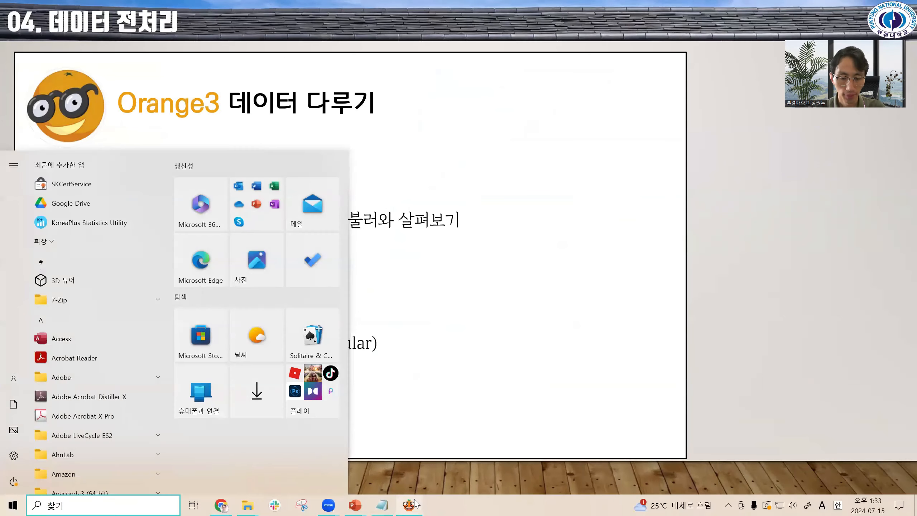
{"action": "left_click", "coordinate": [415, 502]}
{"action": "key", "text": "ctrl+a"}
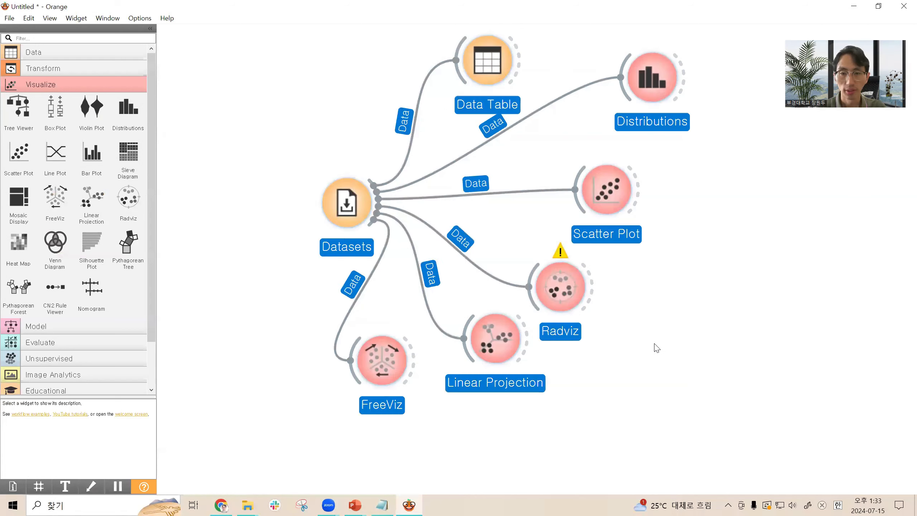
{"action": "key", "text": "Delete"}
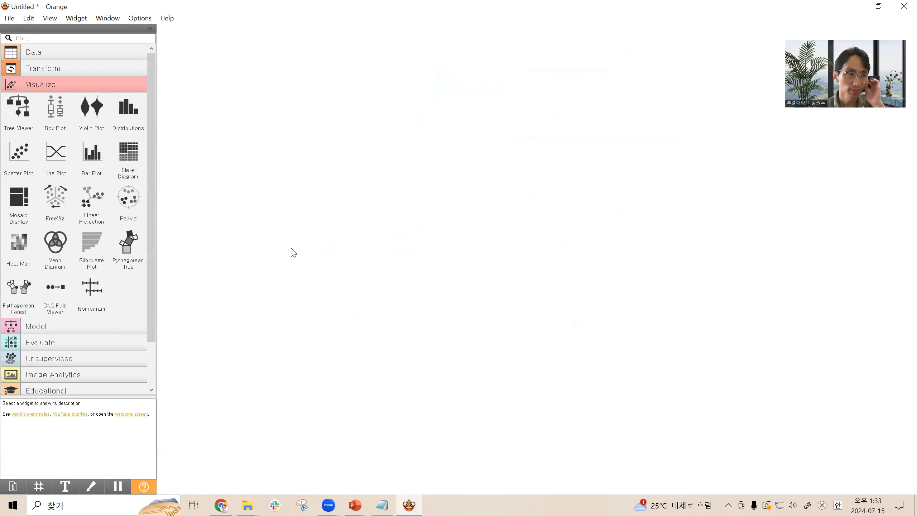
Step: Add a Datasets widget to the empty canvas and open it
{"action": "left_click", "coordinate": [31, 84]}
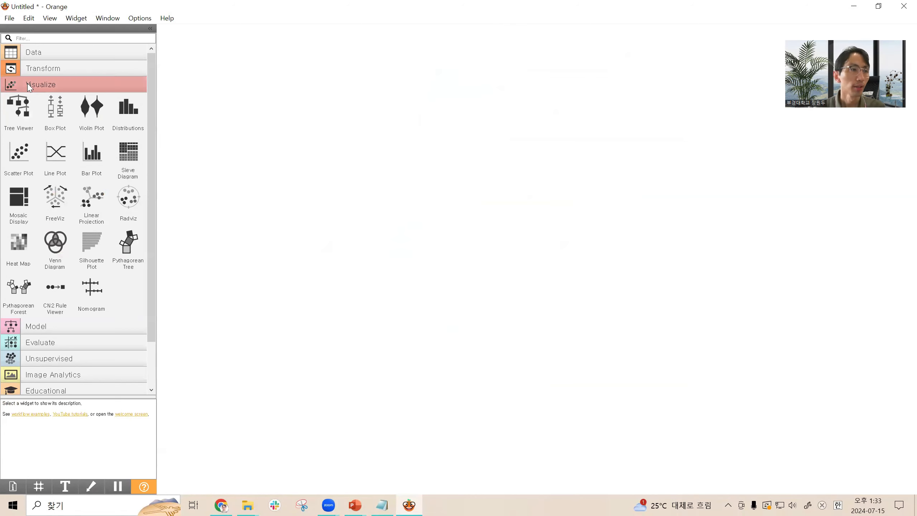
{"action": "left_click", "coordinate": [45, 55]}
{"action": "left_click_drag", "start_coordinate": [92, 78], "coordinate": [260, 140]}
{"action": "left_click", "coordinate": [358, 148]}
{"action": "double_click", "coordinate": [273, 150]}
Step: Search the datasets for "grad", load Grades for English and Math and close the Datasets window
{"action": "left_click", "coordinate": [495, 106]}
{"action": "type", "text": "glrad"}
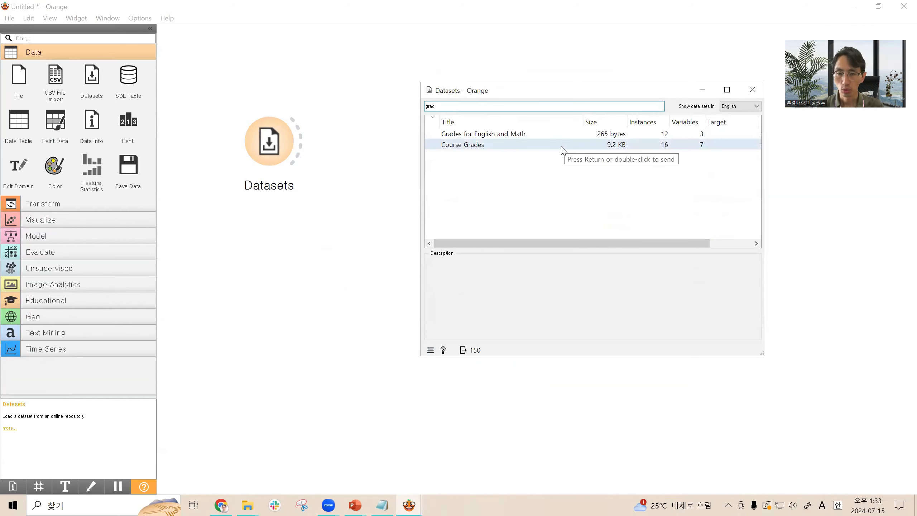
{"action": "left_click", "coordinate": [536, 139]}
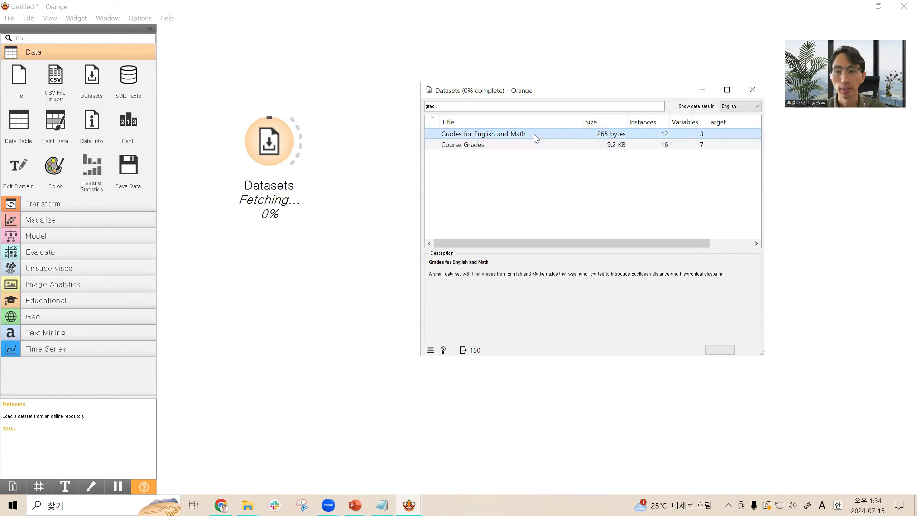
{"action": "left_click", "coordinate": [759, 89]}
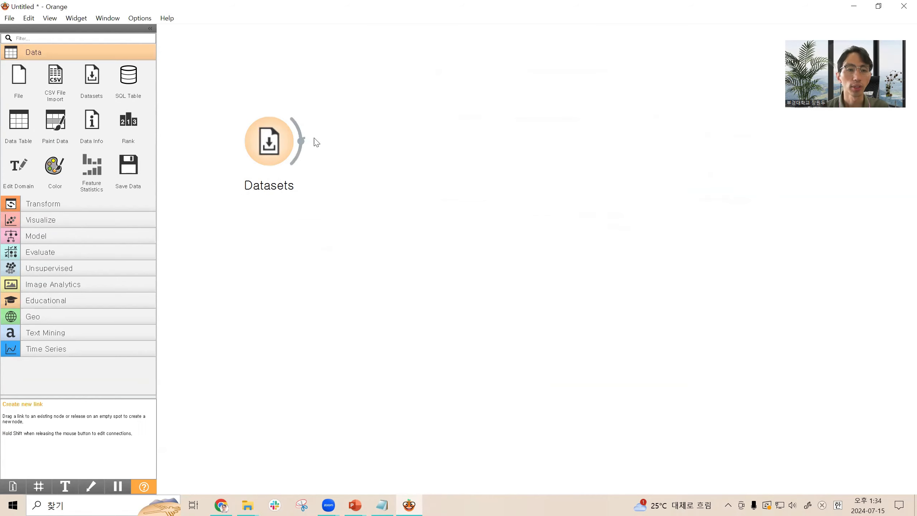
Step: Add a Data Table widget linked from Datasets, straighten the layout and open the table
{"action": "left_click_drag", "start_coordinate": [313, 139], "coordinate": [405, 115]}
{"action": "left_click", "coordinate": [428, 147]}
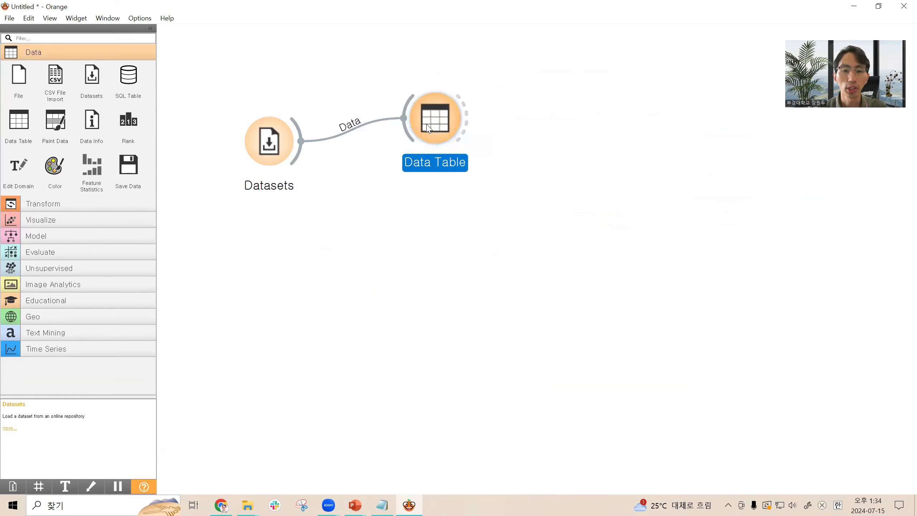
{"action": "left_click", "coordinate": [296, 141]}
{"action": "double_click", "coordinate": [467, 130]}
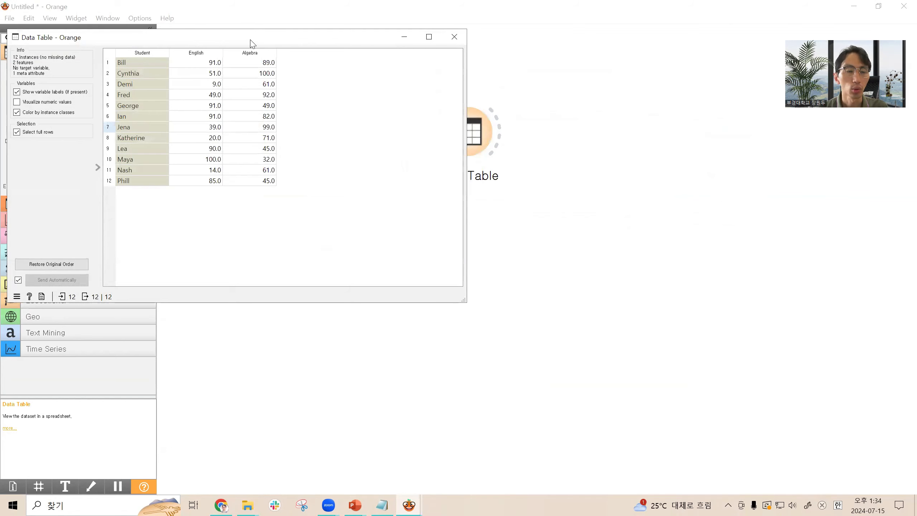
Step: Move and narrow the Data Table window to view the grades beside the workflow, and close it
{"action": "left_click_drag", "start_coordinate": [294, 42], "coordinate": [687, 161]}
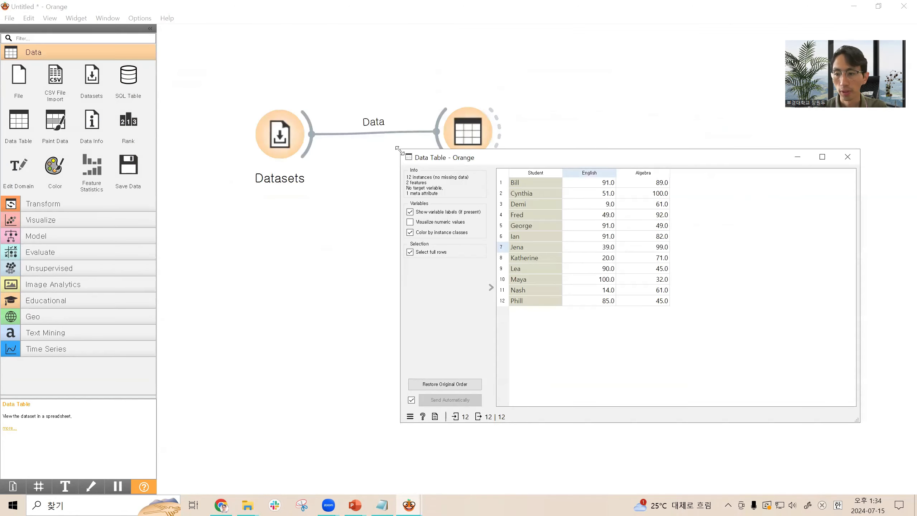
{"action": "left_click_drag", "start_coordinate": [399, 149], "coordinate": [552, 130]}
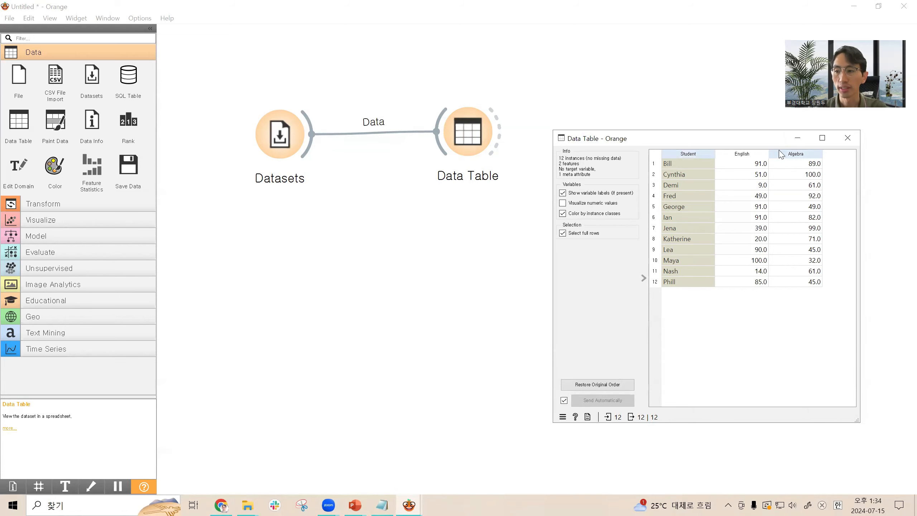
{"action": "left_click", "coordinate": [847, 138]}
Step: Add a Scatter Plot widget linked from Datasets, place it below a raised Data Table widget and open its plot
{"action": "left_click_drag", "start_coordinate": [313, 156], "coordinate": [465, 218]}
{"action": "type", "text": "sc"}
{"action": "left_click", "coordinate": [460, 241]}
{"action": "left_click_drag", "start_coordinate": [468, 132], "coordinate": [468, 69]}
{"action": "left_click_drag", "start_coordinate": [464, 218], "coordinate": [483, 173]}
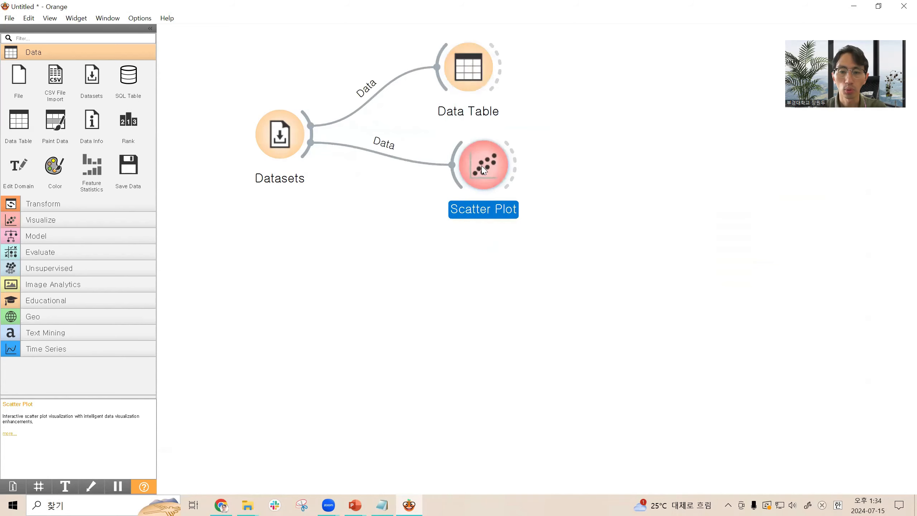
{"action": "double_click", "coordinate": [484, 172]}
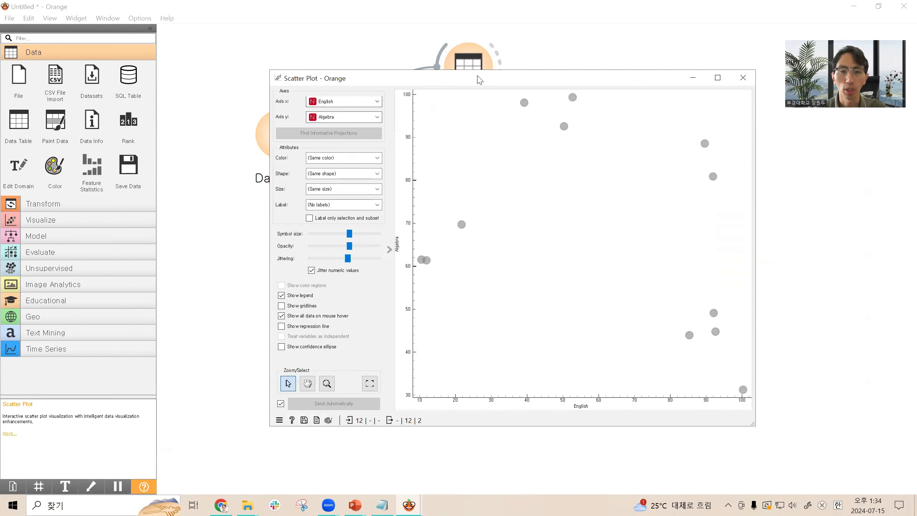
{"action": "left_click_drag", "start_coordinate": [479, 80], "coordinate": [490, 73]}
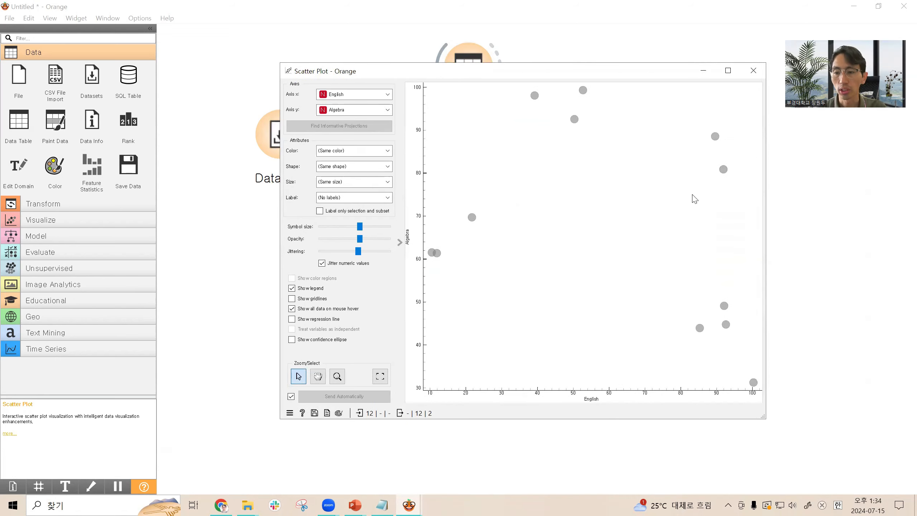
Step: Try colouring the scatter plot points by Algebra, and return to the same color for all
{"action": "left_click", "coordinate": [363, 153]}
{"action": "left_click", "coordinate": [365, 197]}
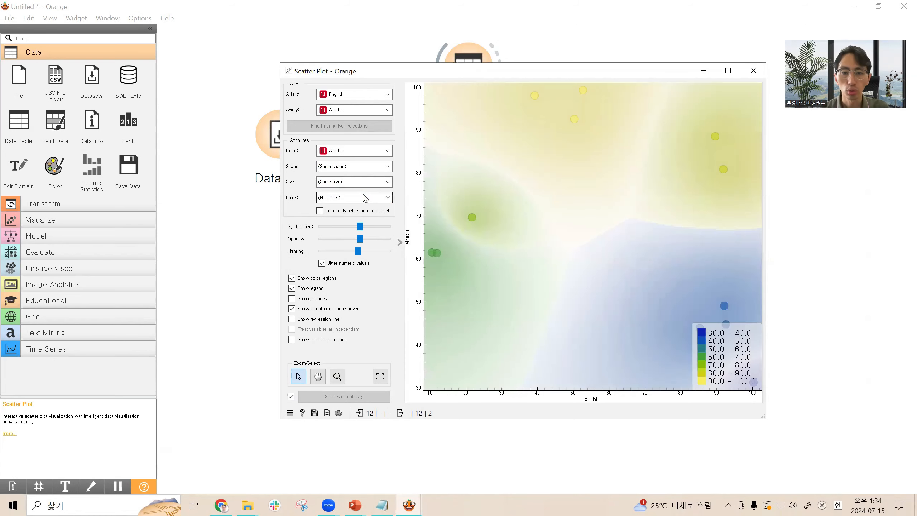
{"action": "left_click", "coordinate": [369, 151]}
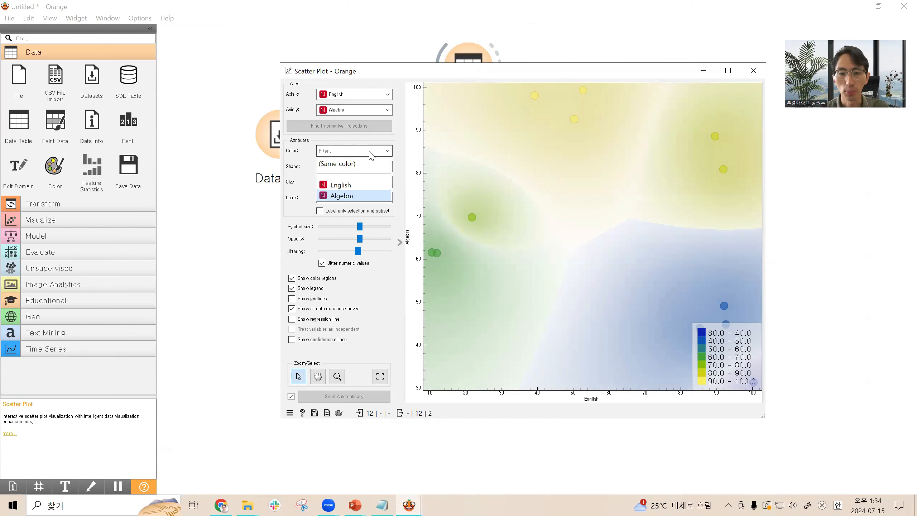
{"action": "left_click", "coordinate": [371, 164]}
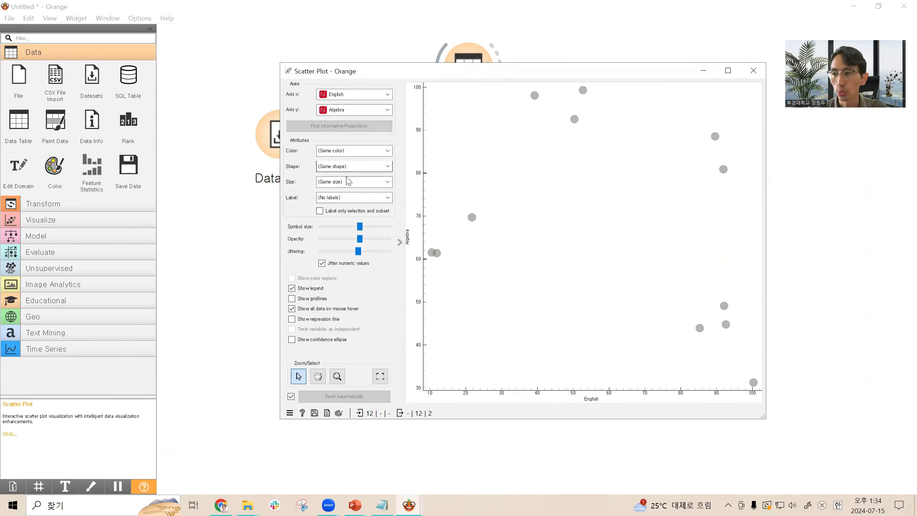
Step: Label the scatter plot points by Student, inspect individual points, turn off jittering of numeric values and leave the plot
{"action": "left_click", "coordinate": [355, 199]}
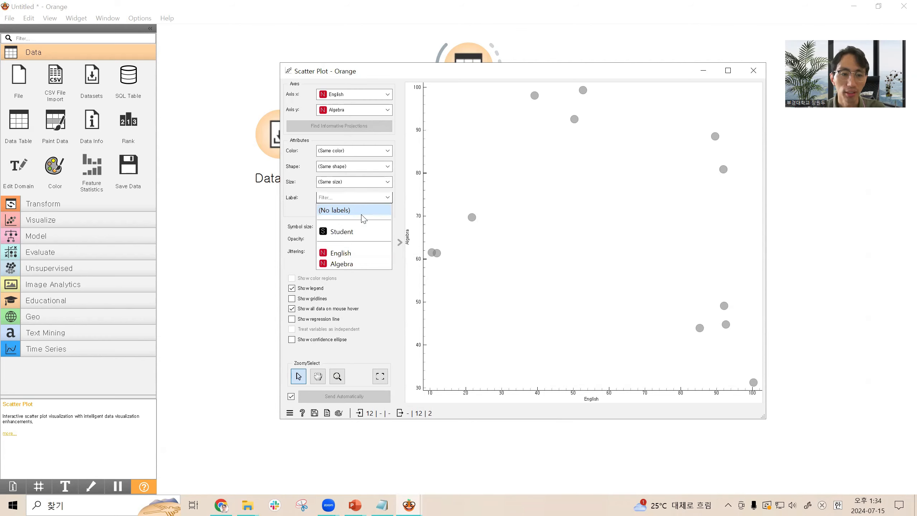
{"action": "left_click", "coordinate": [364, 235]}
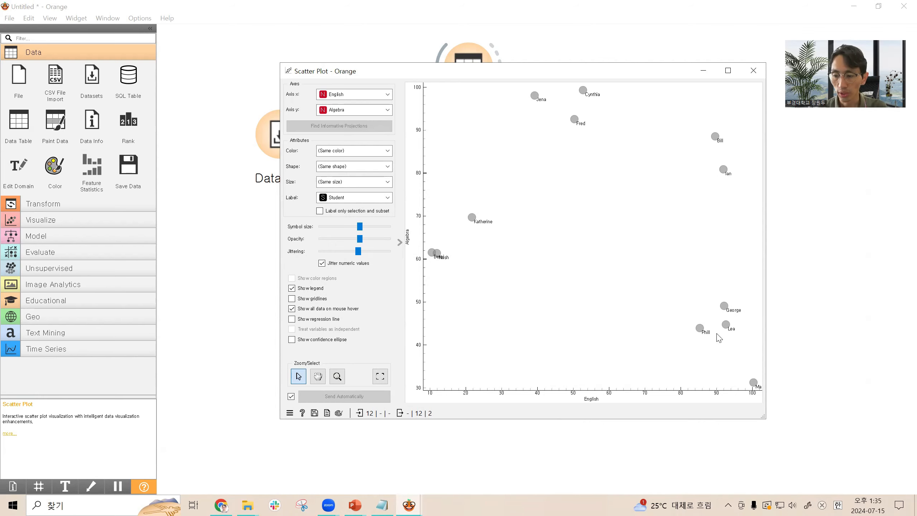
{"action": "left_click", "coordinate": [380, 376]}
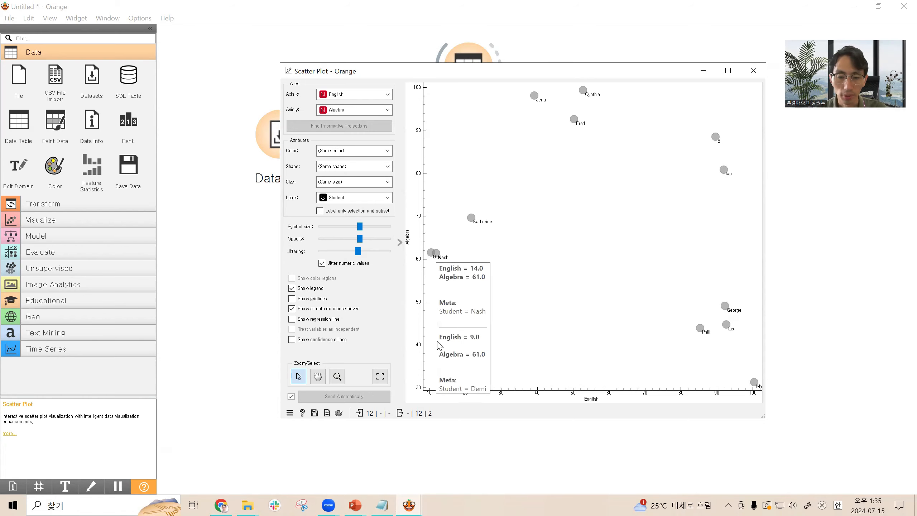
{"action": "mouse_move", "coordinate": [444, 263]}
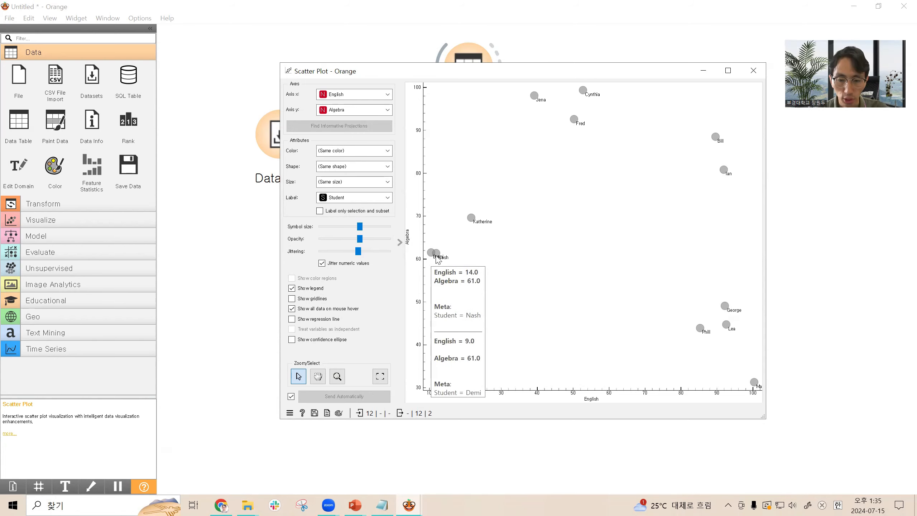
{"action": "mouse_move", "coordinate": [472, 219]}
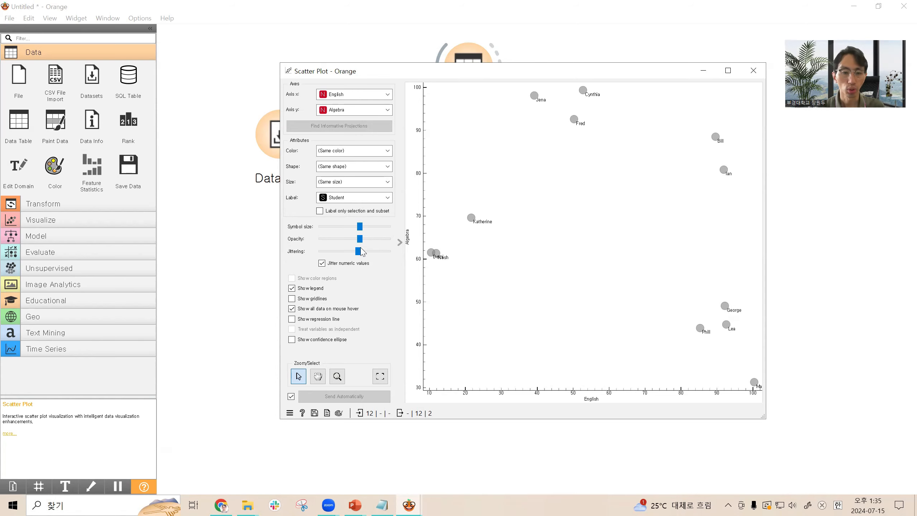
{"action": "left_click", "coordinate": [346, 263]}
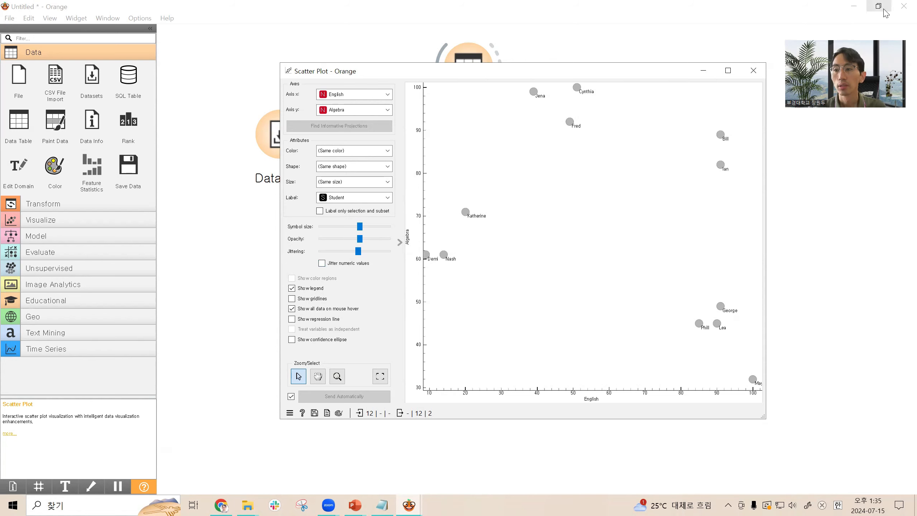
{"action": "left_click", "coordinate": [808, 185]}
Step: Reposition the Scatter Plot widget slightly, then review the grades in the Data Table and the Scatter Plot, closing each window
{"action": "left_click_drag", "start_coordinate": [479, 179], "coordinate": [510, 174]}
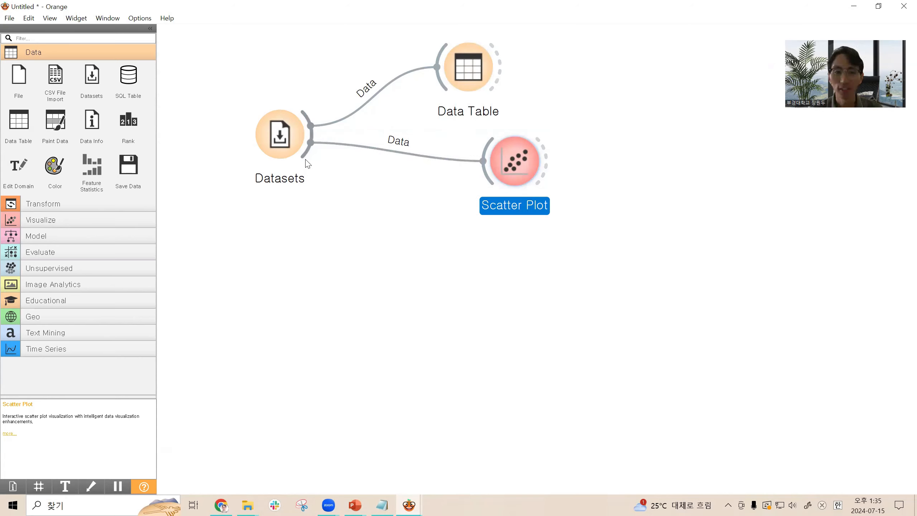
{"action": "left_click_drag", "start_coordinate": [307, 160], "coordinate": [338, 110]}
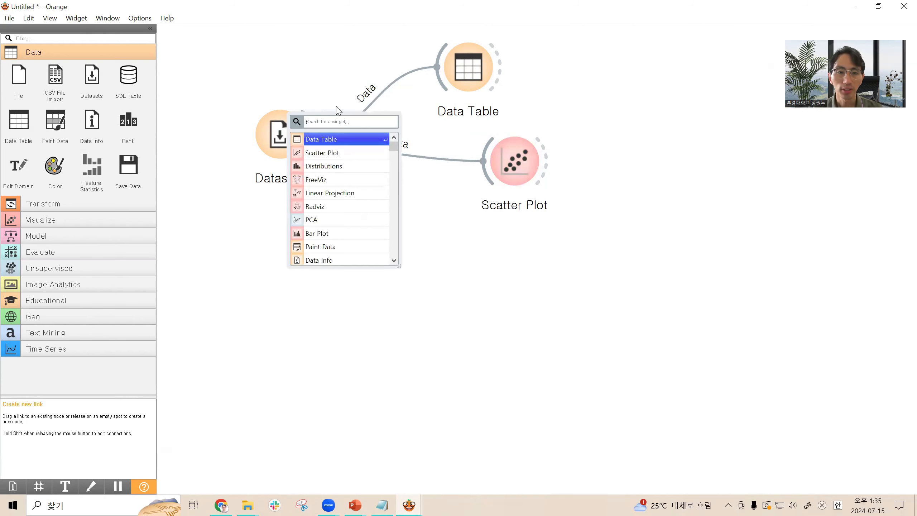
{"action": "left_click", "coordinate": [492, 70]}
{"action": "double_click", "coordinate": [492, 71]}
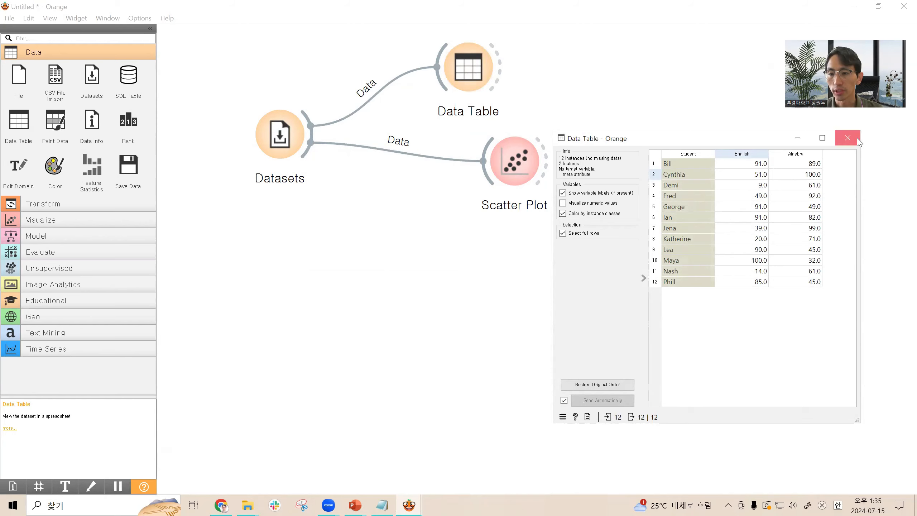
{"action": "left_click", "coordinate": [847, 138]}
{"action": "double_click", "coordinate": [516, 161]}
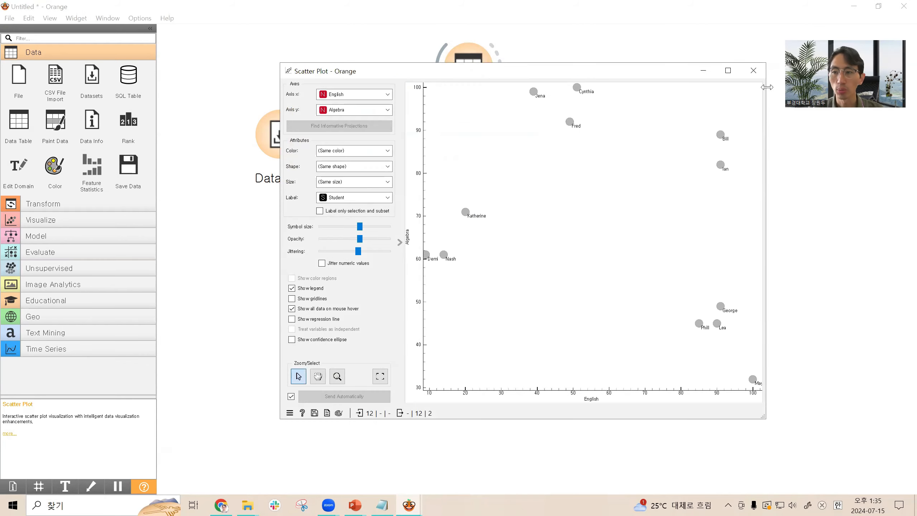
{"action": "left_click", "coordinate": [754, 71]}
Step: Add a Select Rows widget linked from Datasets, placed below the Scatter Plot widget
{"action": "left_click_drag", "start_coordinate": [307, 145], "coordinate": [362, 233]}
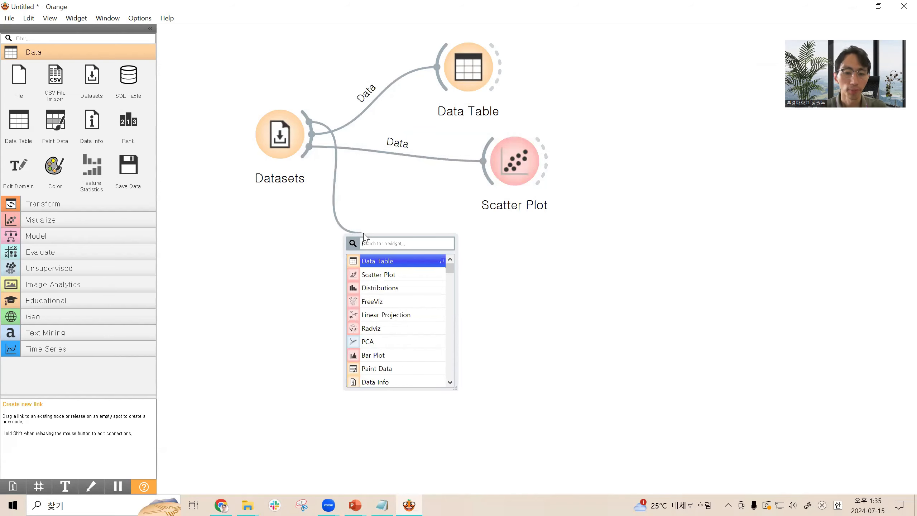
{"action": "type", "text": "sele"}
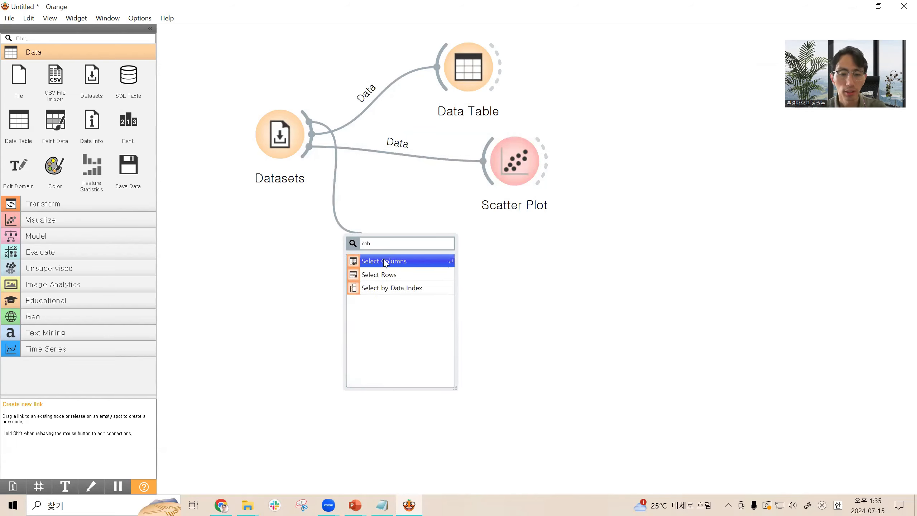
{"action": "left_click", "coordinate": [412, 278]}
{"action": "left_click_drag", "start_coordinate": [405, 244], "coordinate": [420, 245]}
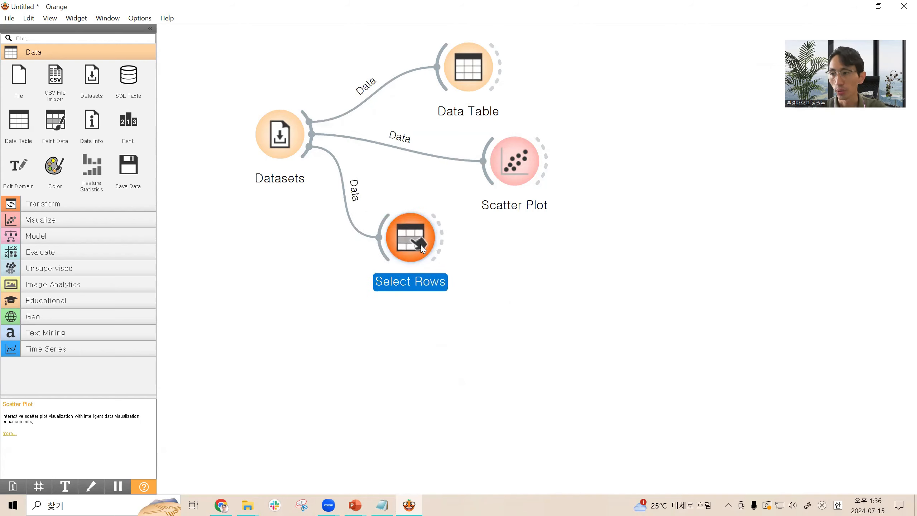
Step: Open Select Rows, move its window aside, examine the variables and comparison operators available for the condition, and close it
{"action": "double_click", "coordinate": [421, 247]}
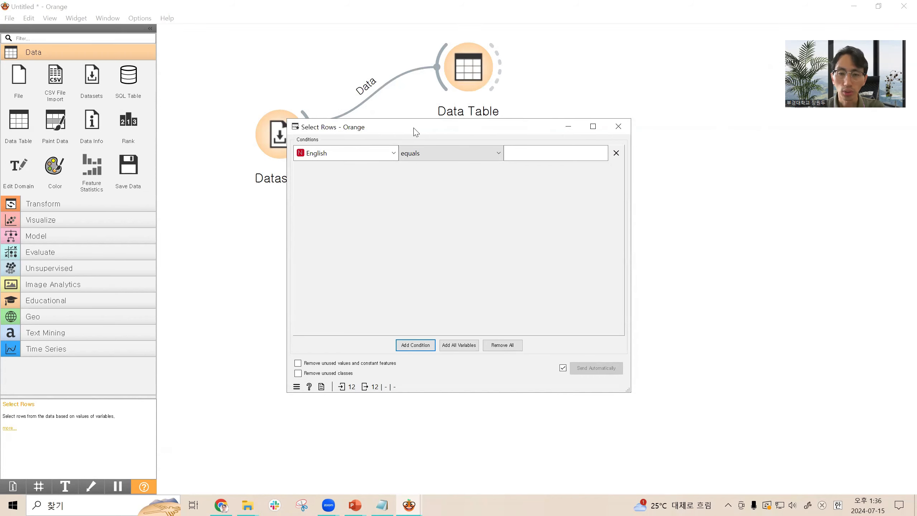
{"action": "left_click_drag", "start_coordinate": [413, 132], "coordinate": [572, 95]}
{"action": "left_click", "coordinate": [541, 117]}
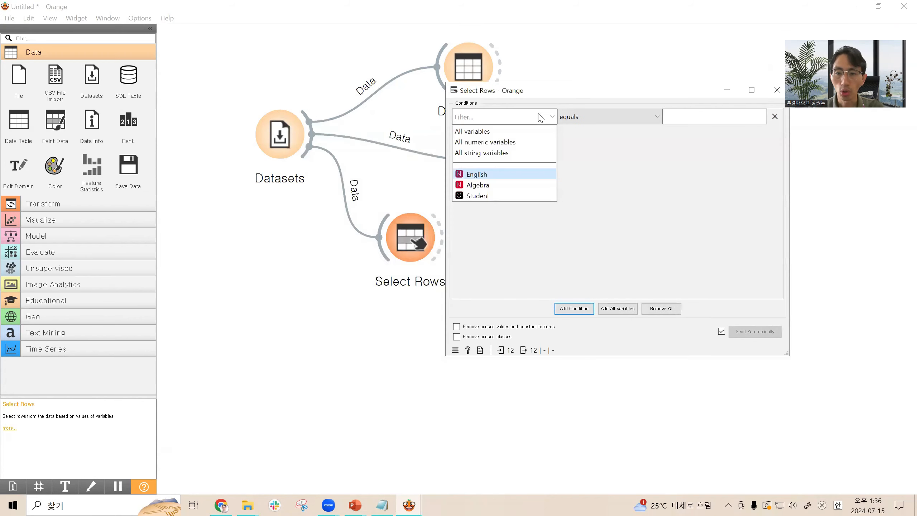
{"action": "left_click", "coordinate": [727, 117]}
{"action": "left_click", "coordinate": [614, 117]}
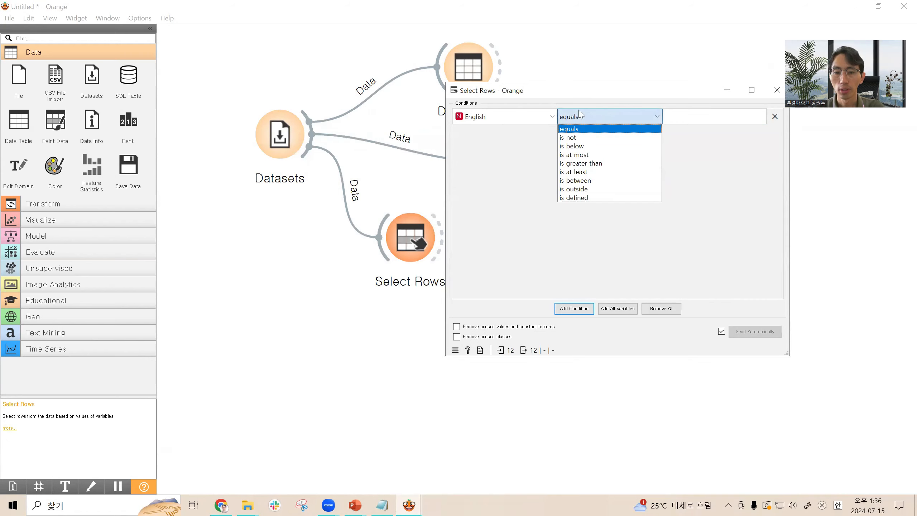
{"action": "left_click", "coordinate": [618, 120]}
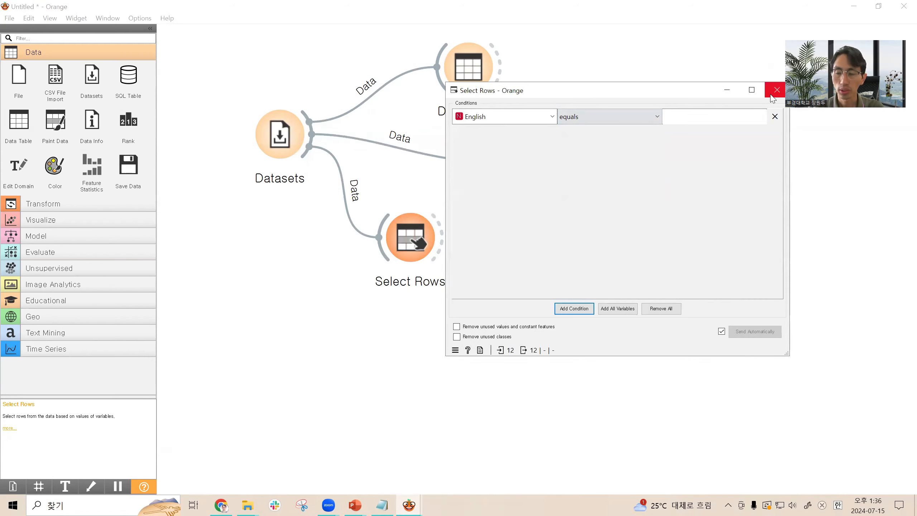
{"action": "left_click", "coordinate": [773, 95]}
Step: Set the Select Rows condition to English is greater than 50 and close the widget's window
{"action": "double_click", "coordinate": [411, 237]}
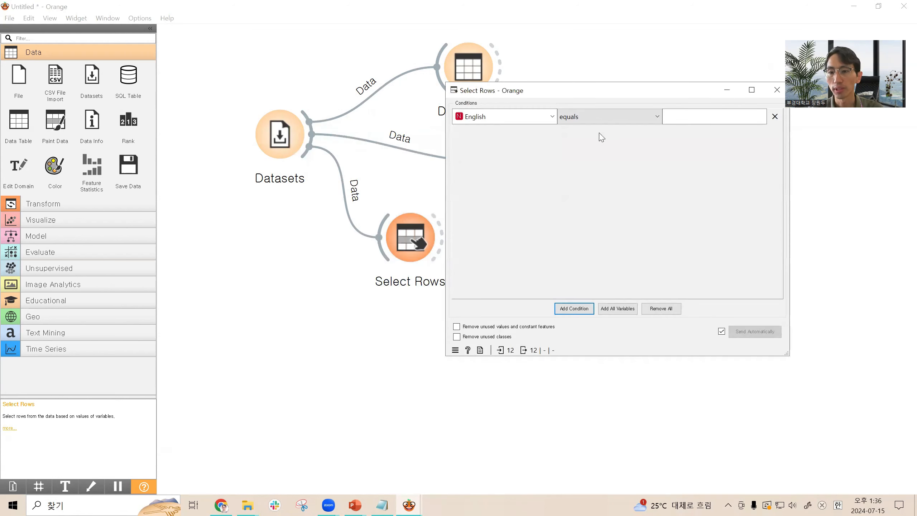
{"action": "left_click", "coordinate": [616, 116]}
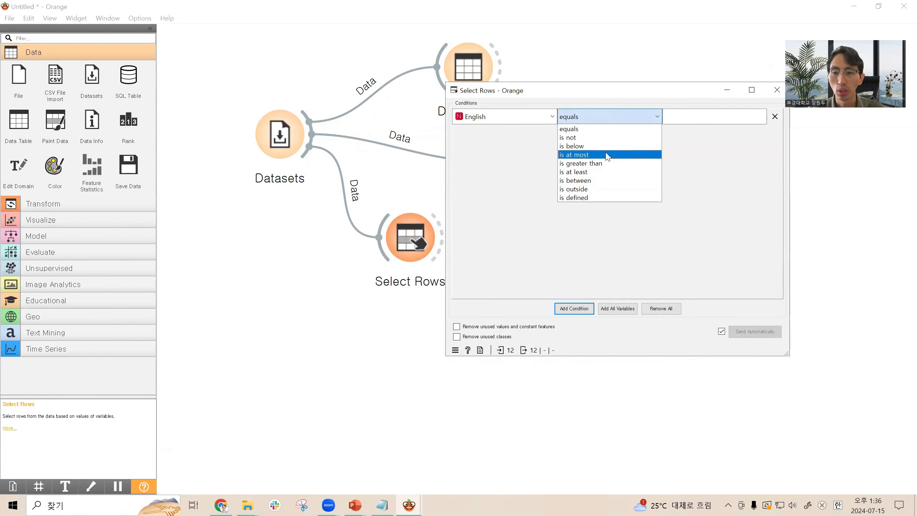
{"action": "left_click", "coordinate": [605, 165]}
{"action": "left_click", "coordinate": [701, 119]}
{"action": "type", "text": "50"}
{"action": "key", "text": "Return"}
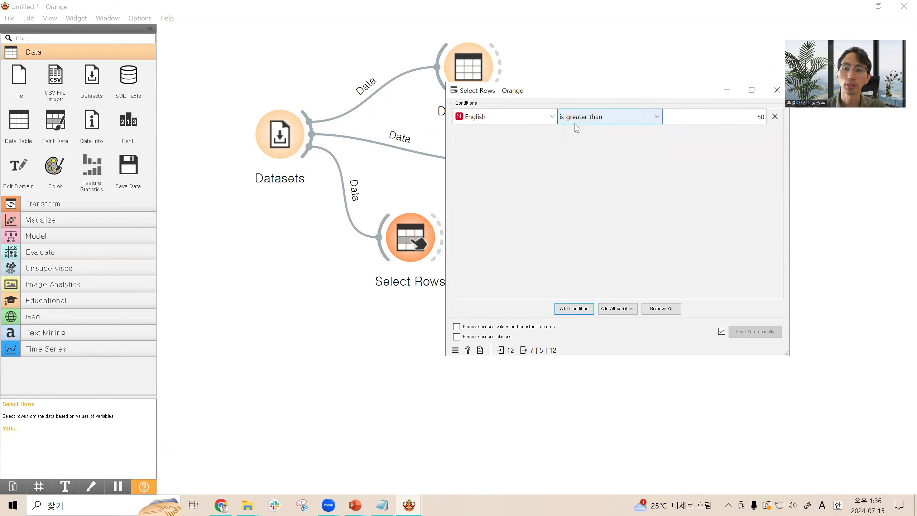
{"action": "left_click_drag", "start_coordinate": [735, 112], "coordinate": [772, 117]}
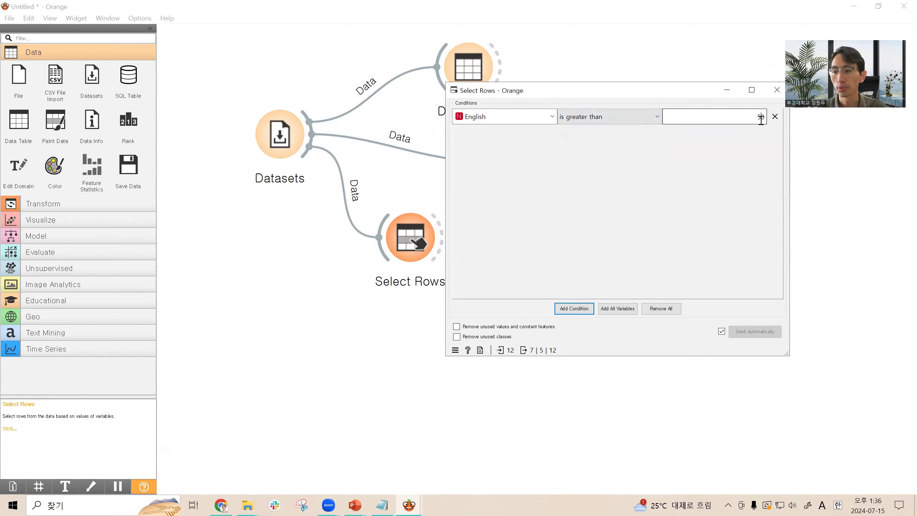
{"action": "left_click_drag", "start_coordinate": [667, 96], "coordinate": [638, 105]}
{"action": "left_click", "coordinate": [747, 99]}
Step: Add a second Scatter Plot linked from Select Rows, and move the original Scatter Plot up beside the Data Table
{"action": "left_click_drag", "start_coordinate": [443, 236], "coordinate": [550, 235]}
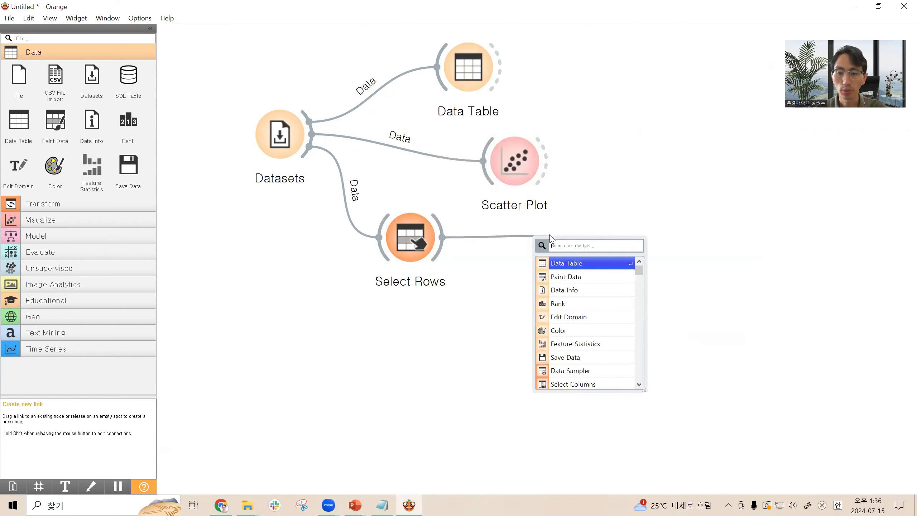
{"action": "type", "text": "sca"}
{"action": "left_click", "coordinate": [579, 264]}
{"action": "left_click", "coordinate": [515, 166]}
{"action": "left_click_drag", "start_coordinate": [515, 167], "coordinate": [563, 90]}
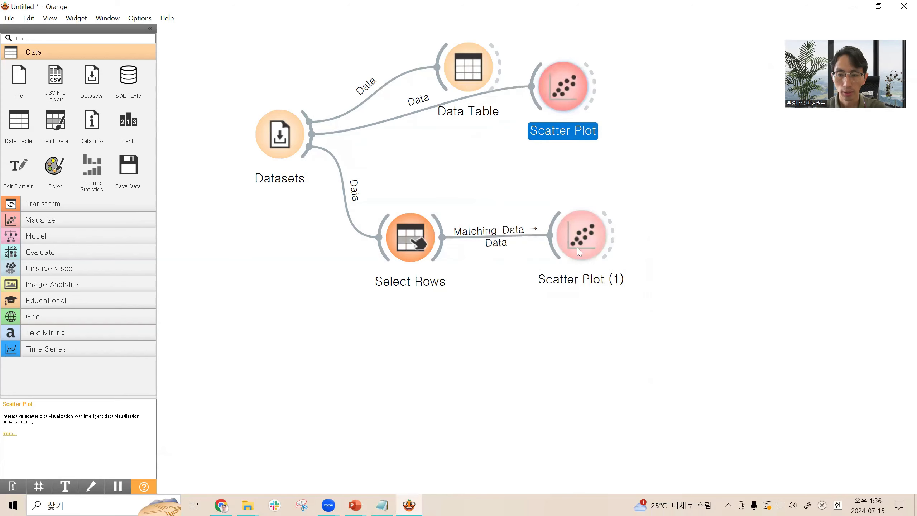
Step: Label the points of the filtered scatter plot by Student, view the plot beside the workflow and close it
{"action": "double_click", "coordinate": [579, 250]}
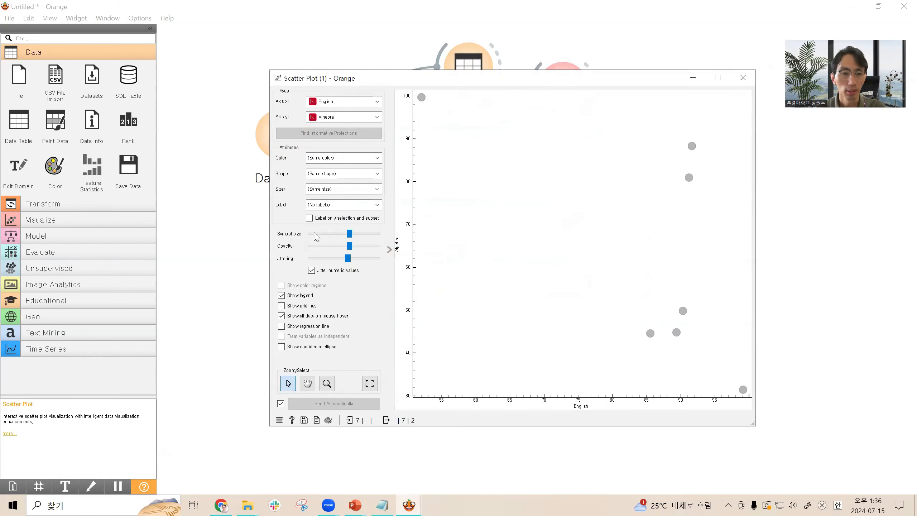
{"action": "left_click", "coordinate": [343, 204]}
{"action": "left_click", "coordinate": [335, 237]}
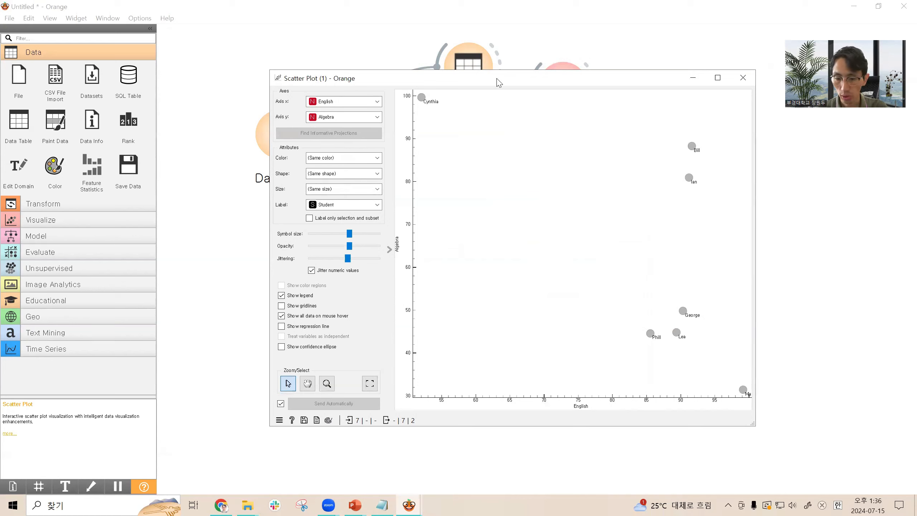
{"action": "left_click_drag", "start_coordinate": [498, 81], "coordinate": [584, 87]}
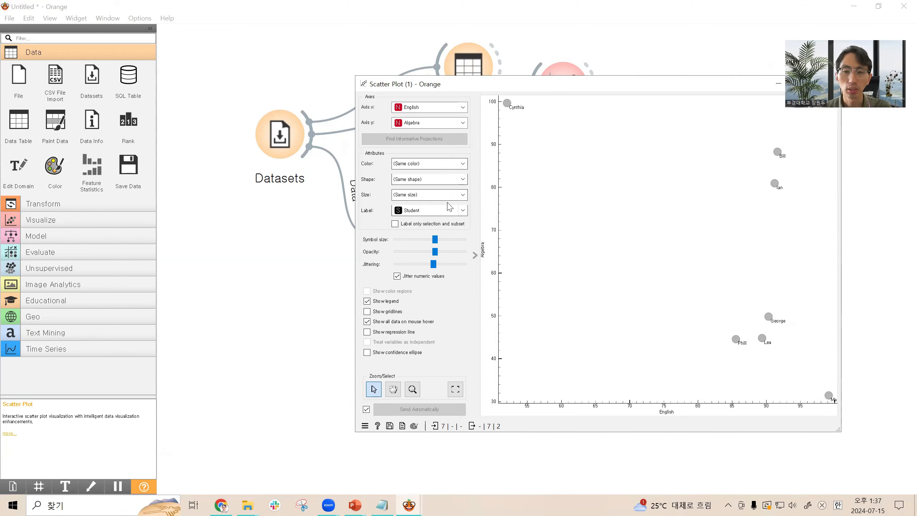
{"action": "left_click", "coordinate": [494, 54]}
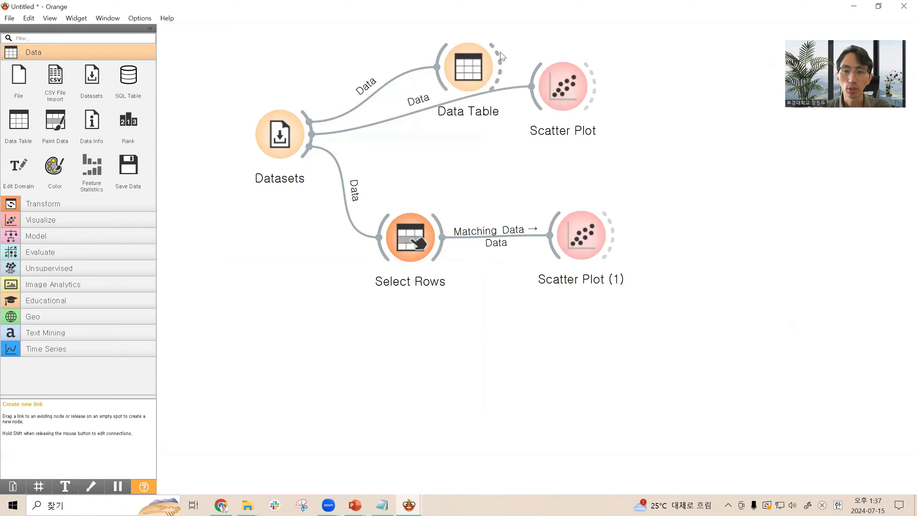
Step: Add a Data Table linked from Select Rows above a lowered second Scatter Plot, and view the filtered grades in it
{"action": "left_click_drag", "start_coordinate": [444, 220], "coordinate": [591, 165]}
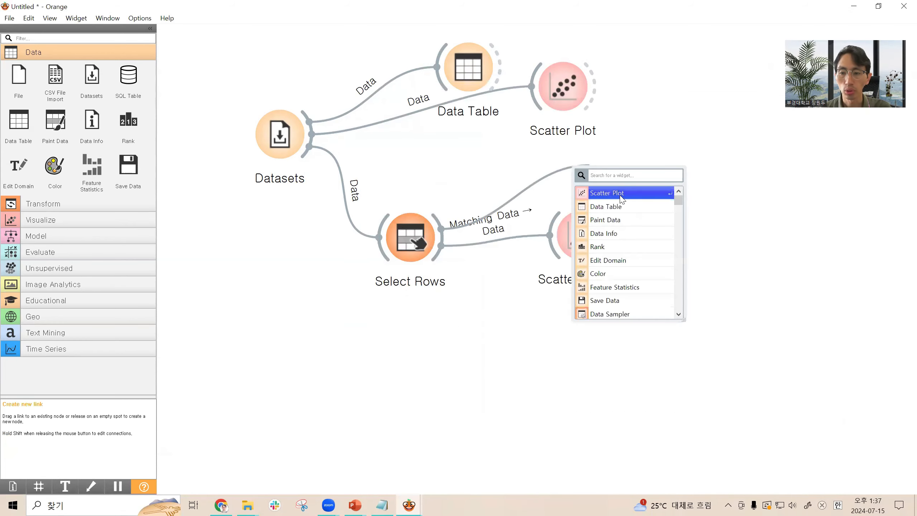
{"action": "type", "text": "s"}
{"action": "key", "text": "BackSpace"}
{"action": "type", "text": "data"}
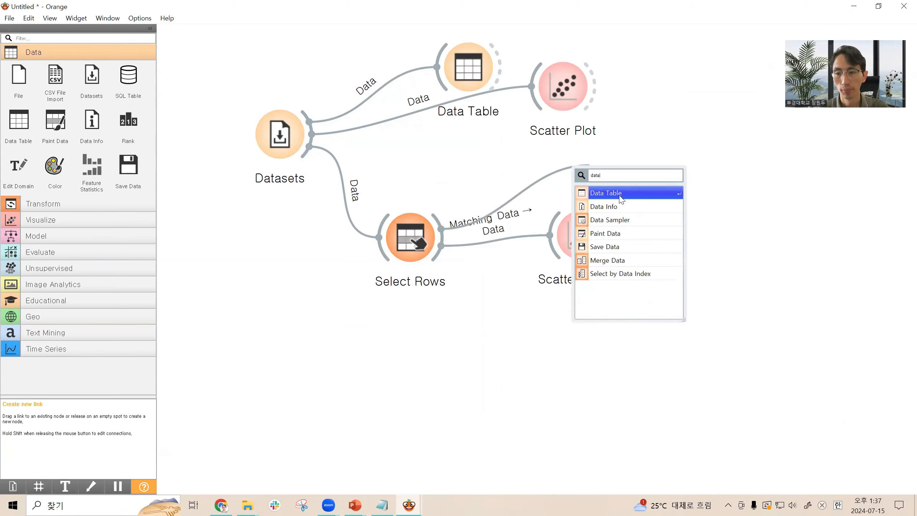
{"action": "key", "text": "Return"}
{"action": "left_click_drag", "start_coordinate": [588, 237], "coordinate": [633, 294]}
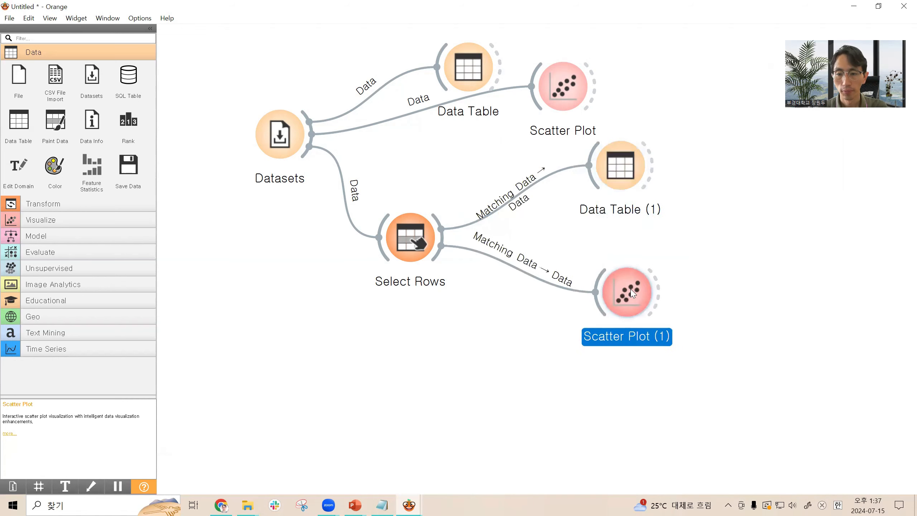
{"action": "double_click", "coordinate": [620, 166]}
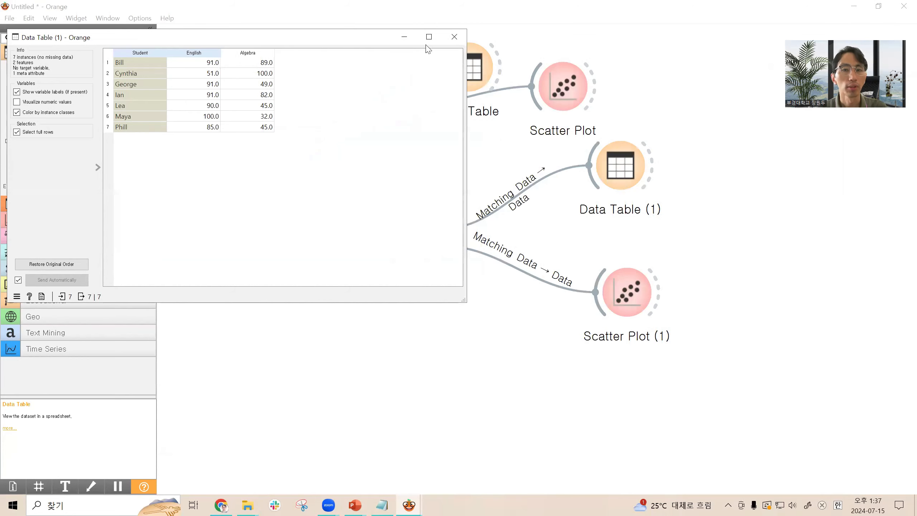
{"action": "left_click", "coordinate": [453, 36]}
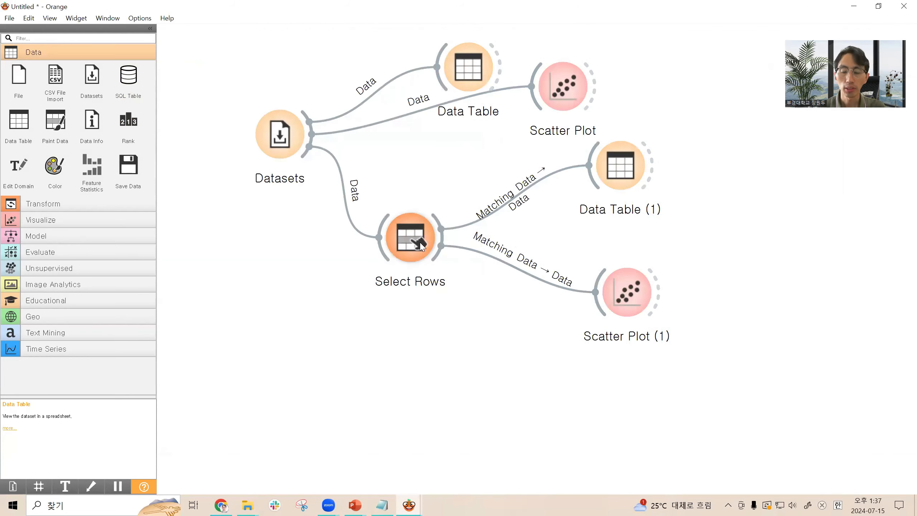
Step: Replace the Select Rows widget with a Select Columns widget linked from Datasets
{"action": "left_click", "coordinate": [418, 240]}
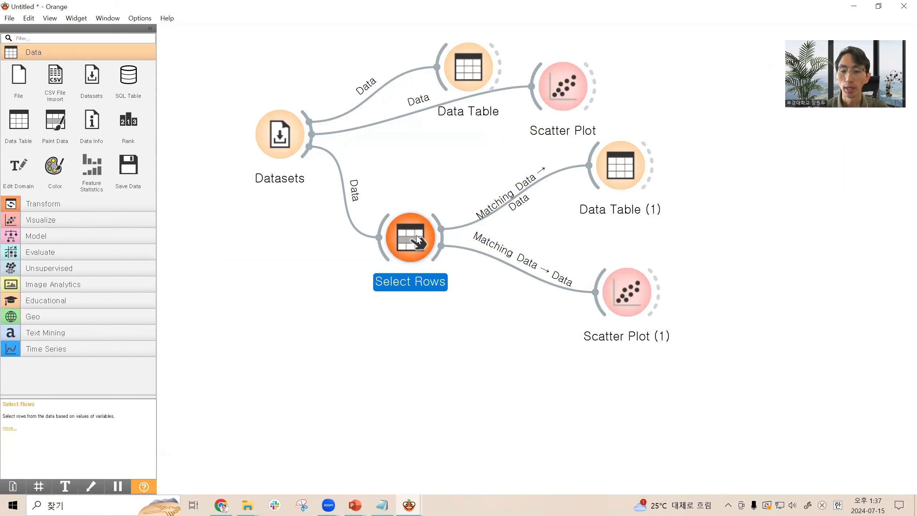
{"action": "key", "text": "Delete"}
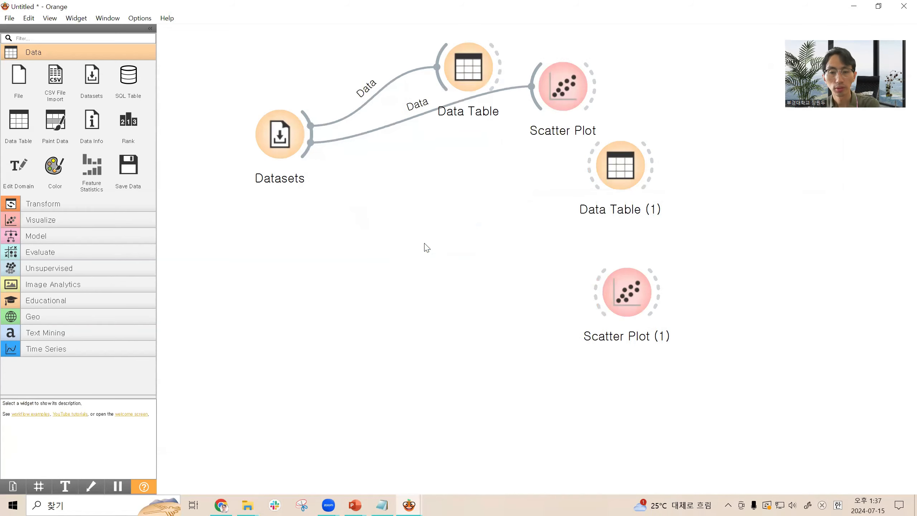
{"action": "left_click_drag", "start_coordinate": [313, 156], "coordinate": [450, 241]}
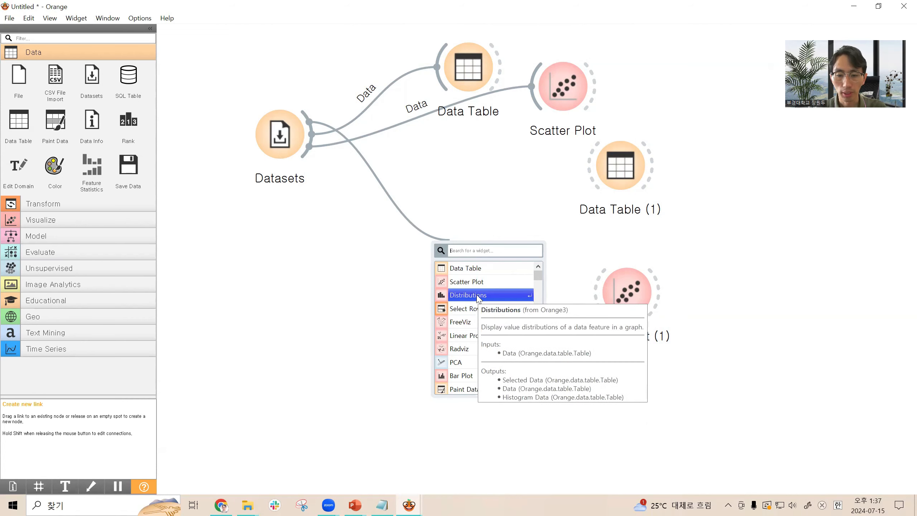
{"action": "type", "text": "sel"}
{"action": "left_click", "coordinate": [486, 281]}
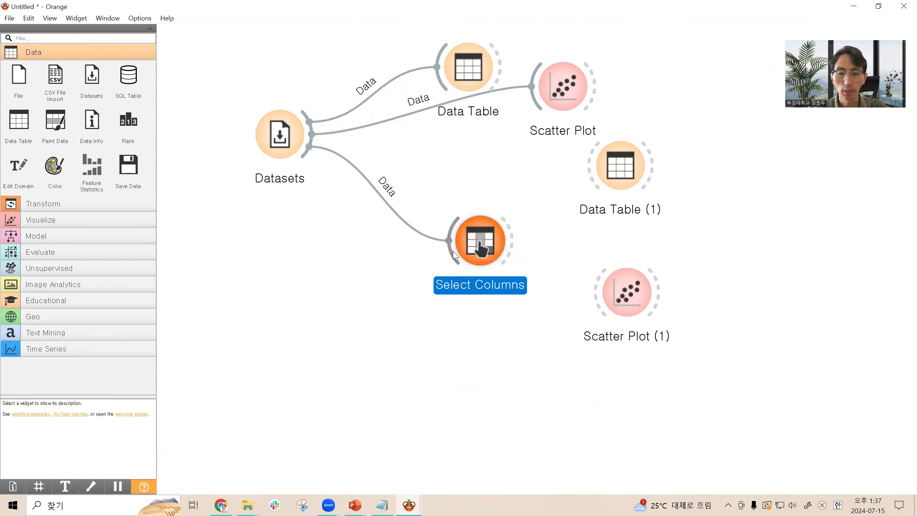
{"action": "left_click_drag", "start_coordinate": [478, 247], "coordinate": [434, 243]}
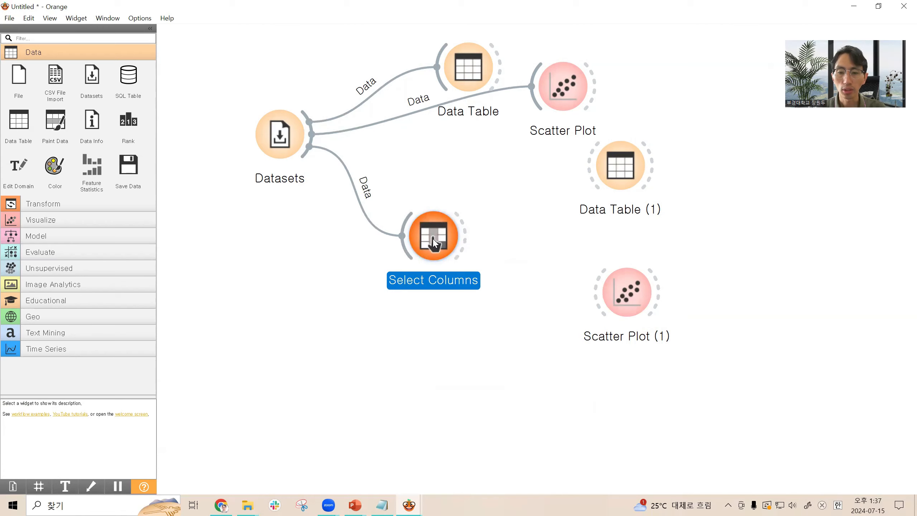
Step: Move Algebra from the features to the ignored variables in Select Columns, keeping English and Student, and close its settings
{"action": "double_click", "coordinate": [434, 243]}
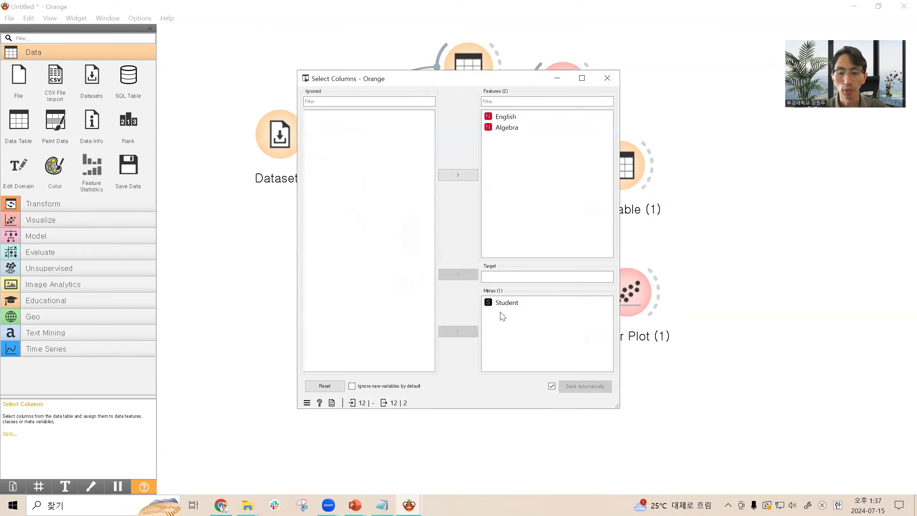
{"action": "left_click", "coordinate": [512, 129]}
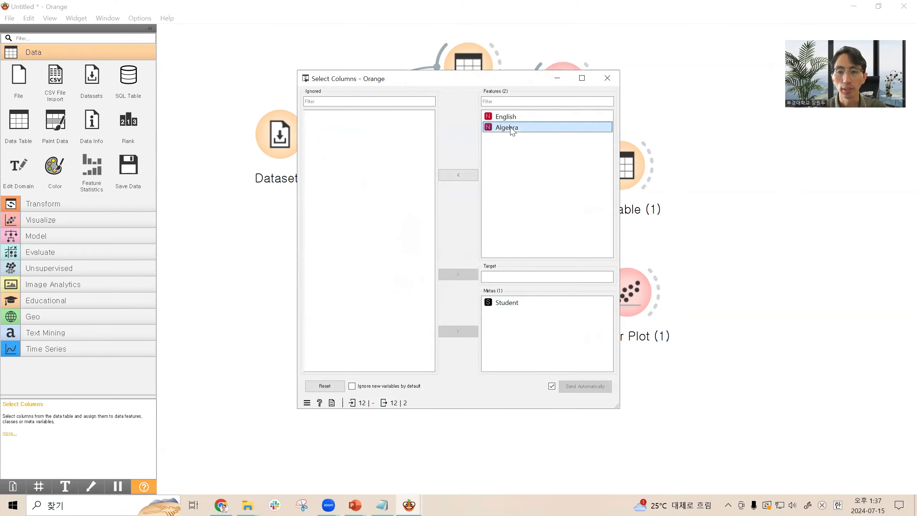
{"action": "left_click", "coordinate": [506, 303]}
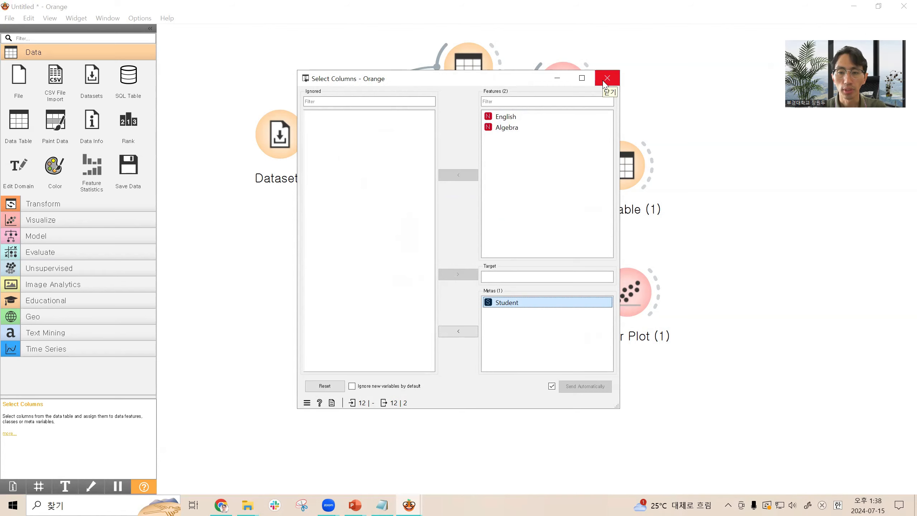
{"action": "left_click", "coordinate": [509, 128]}
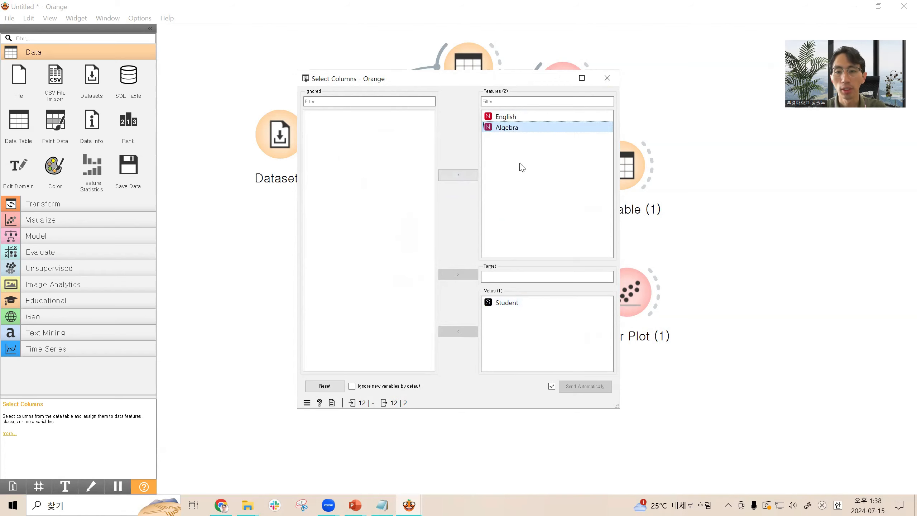
{"action": "left_click", "coordinate": [452, 176]}
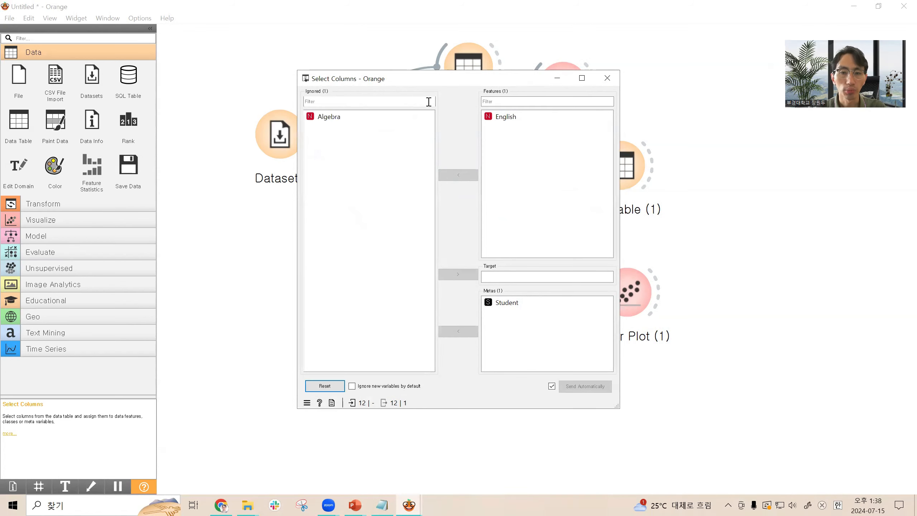
{"action": "left_click", "coordinate": [606, 79]}
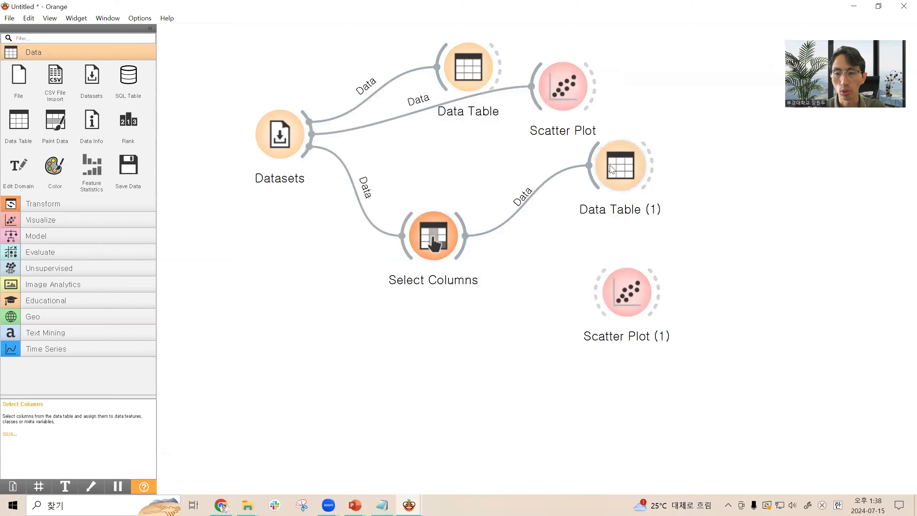
Step: Link Select Columns to Data Table (1), shift the table widget slightly lower, and view the reduced grades in it
{"action": "left_click_drag", "start_coordinate": [610, 169], "coordinate": [606, 195]}
{"action": "double_click", "coordinate": [606, 195]}
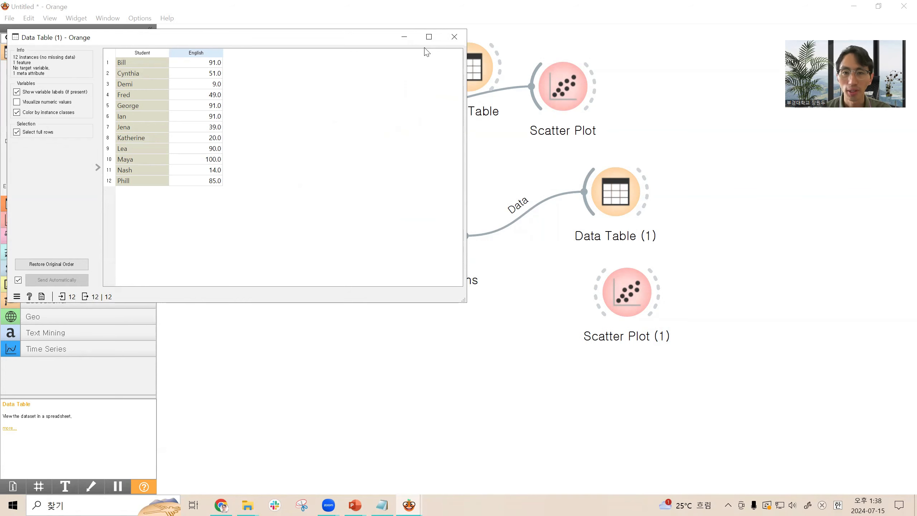
{"action": "left_click", "coordinate": [454, 36]}
Step: Replace the Select Columns widget with a Formula widget linked from Datasets, placed in the same spot
{"action": "left_click", "coordinate": [428, 246]}
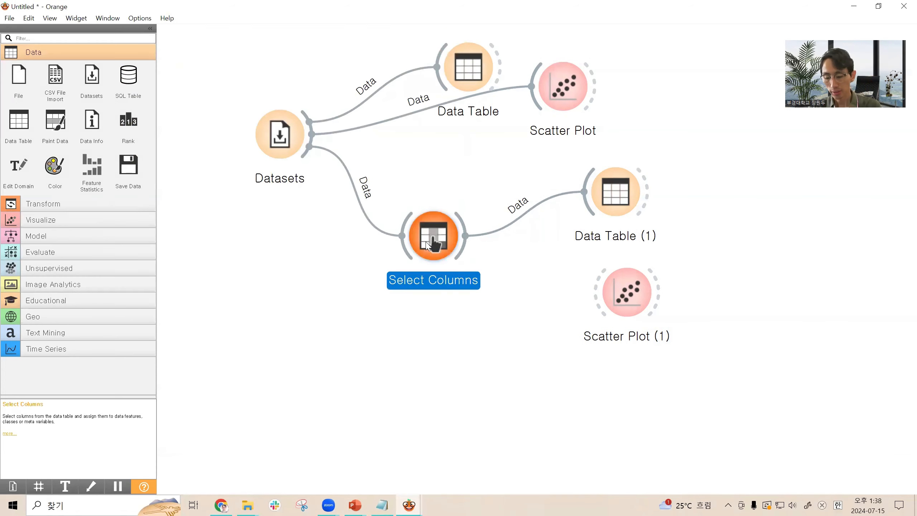
{"action": "key", "text": "Delete"}
{"action": "left_click_drag", "start_coordinate": [310, 155], "coordinate": [419, 228]}
{"action": "type", "text": "for"}
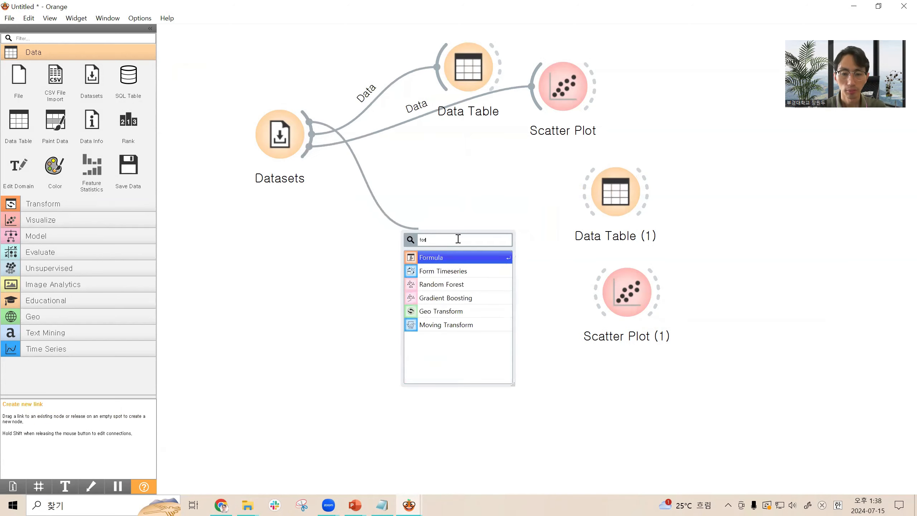
{"action": "left_click", "coordinate": [469, 258]}
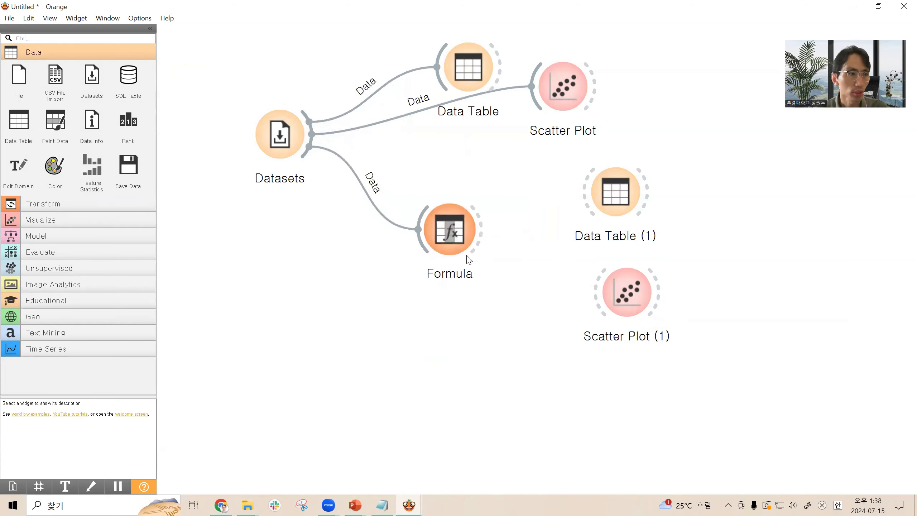
{"action": "left_click", "coordinate": [94, 208]}
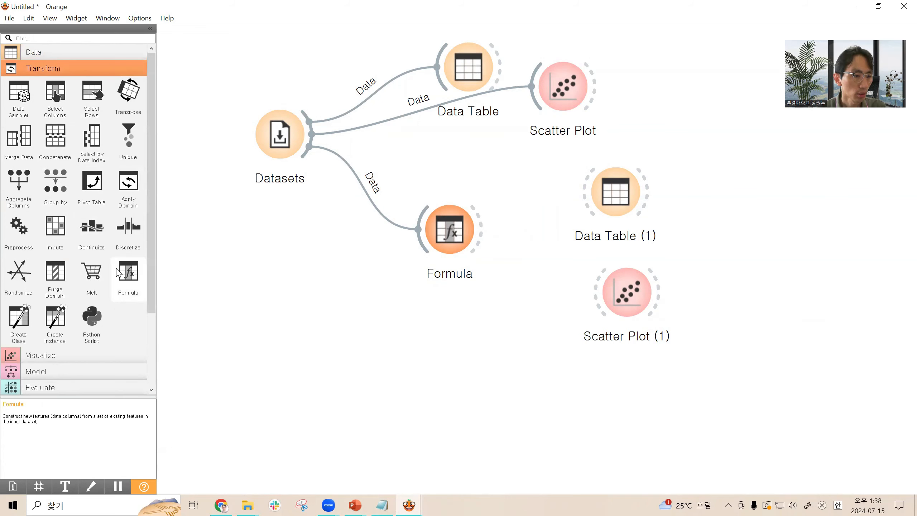
{"action": "left_click_drag", "start_coordinate": [459, 230], "coordinate": [441, 219]}
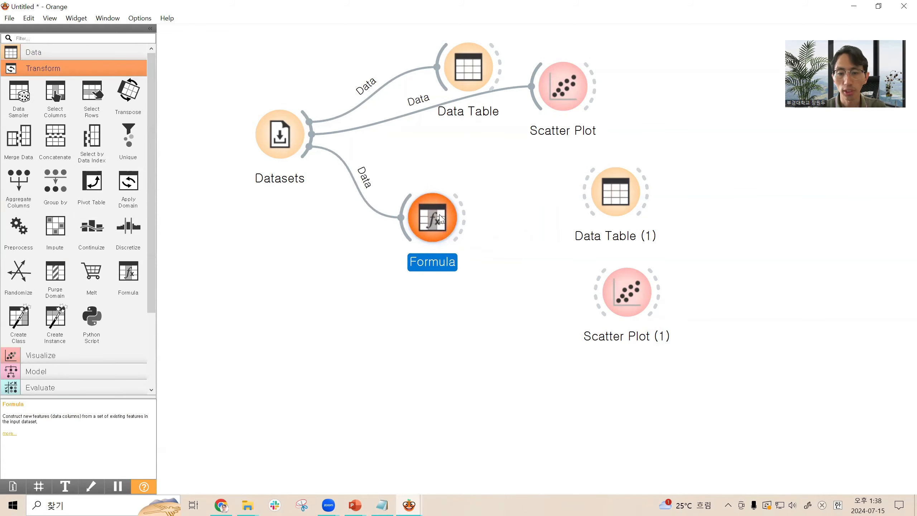
Step: Create a new numeric variable named 총점 in the Formula widget
{"action": "double_click", "coordinate": [440, 217]}
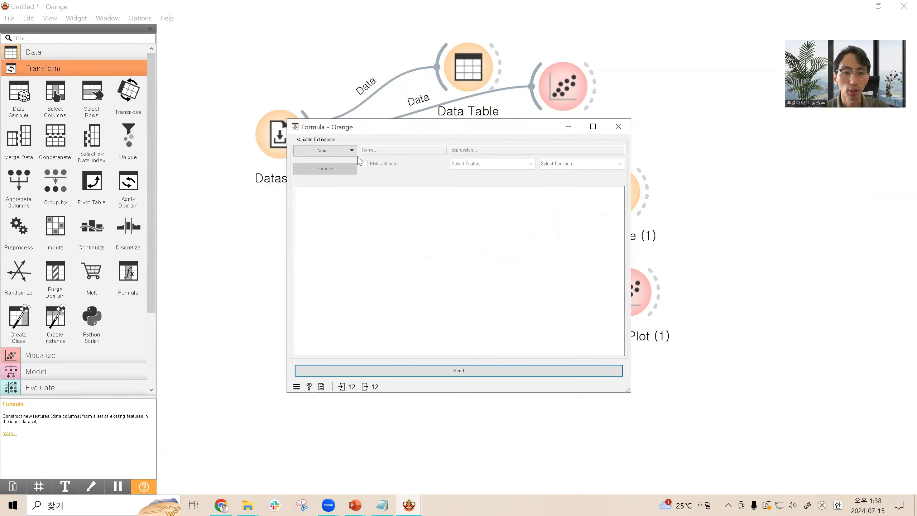
{"action": "left_click_drag", "start_coordinate": [406, 127], "coordinate": [555, 85]}
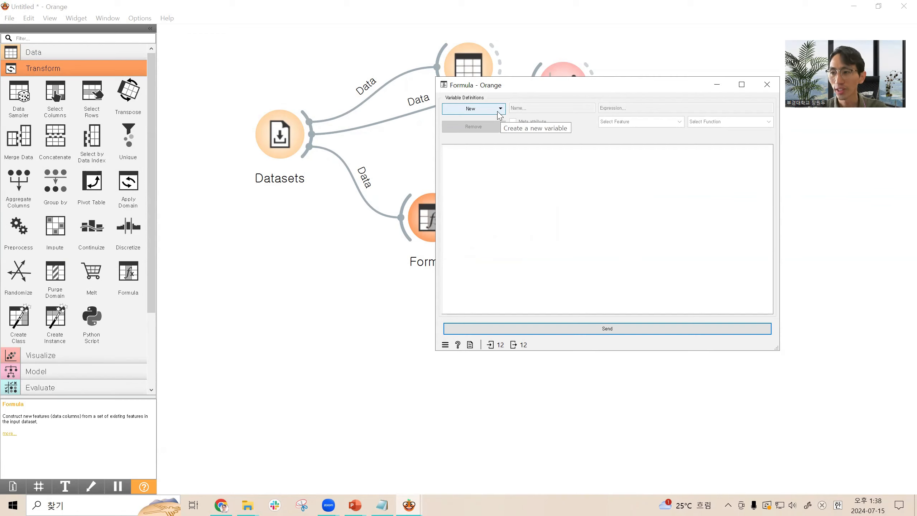
{"action": "left_click", "coordinate": [498, 112]}
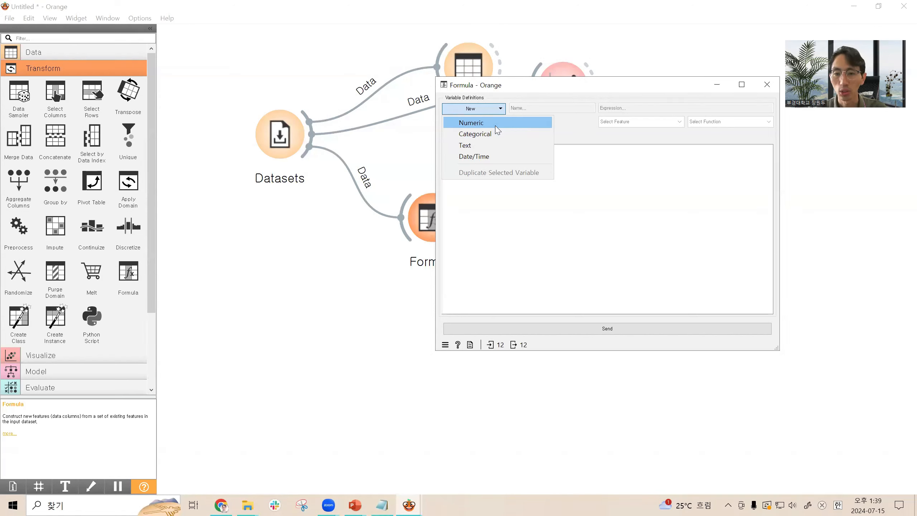
{"action": "left_click", "coordinate": [496, 125]}
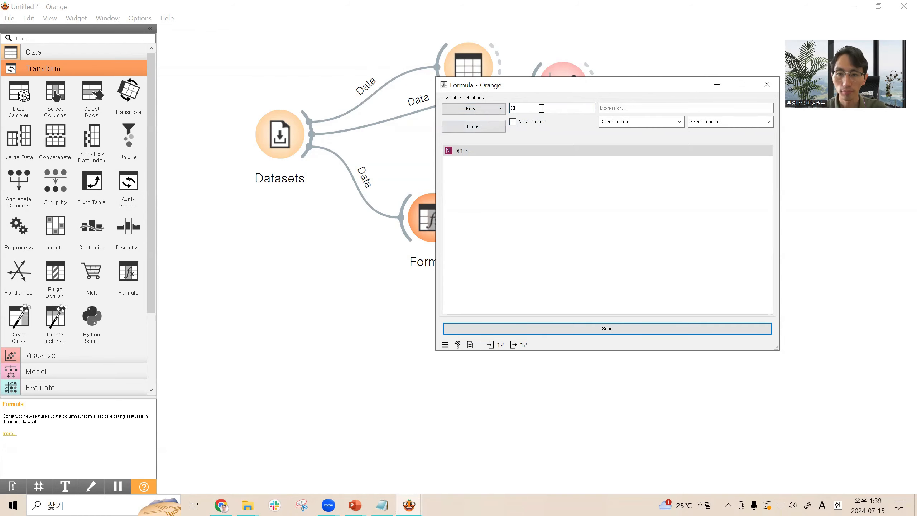
{"action": "key", "text": "Hangul"}
{"action": "type", "text": "ㅊ"}
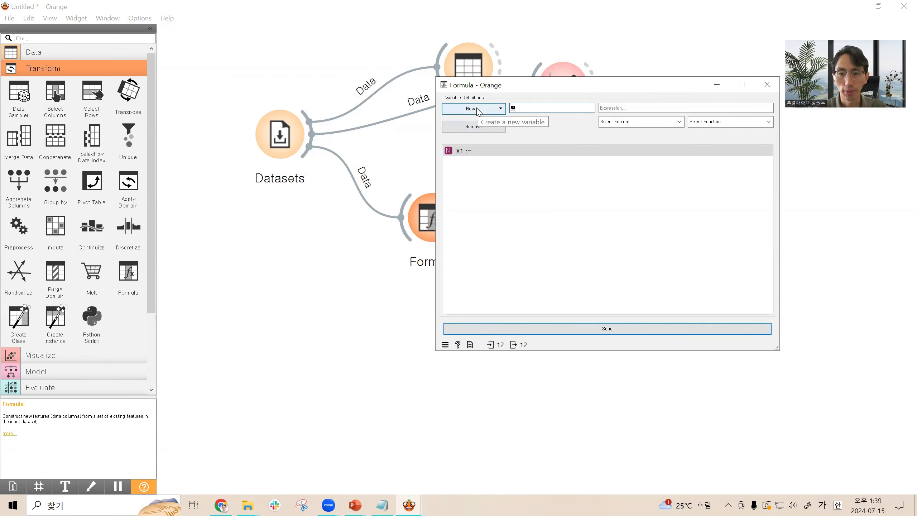
{"action": "type", "text": "ㅗㅇㅈㅓㅁ"}
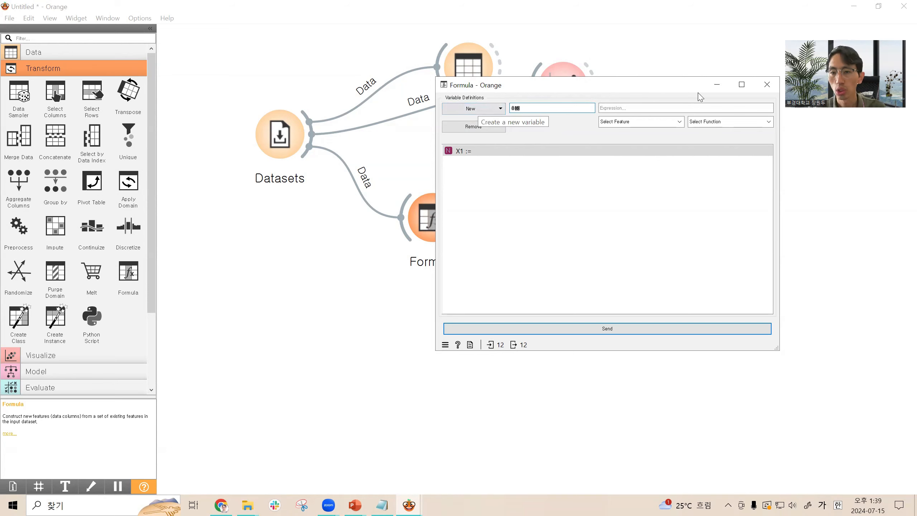
{"action": "left_click_drag", "start_coordinate": [659, 87], "coordinate": [548, 96]}
{"action": "left_click_drag", "start_coordinate": [411, 110], "coordinate": [396, 109]}
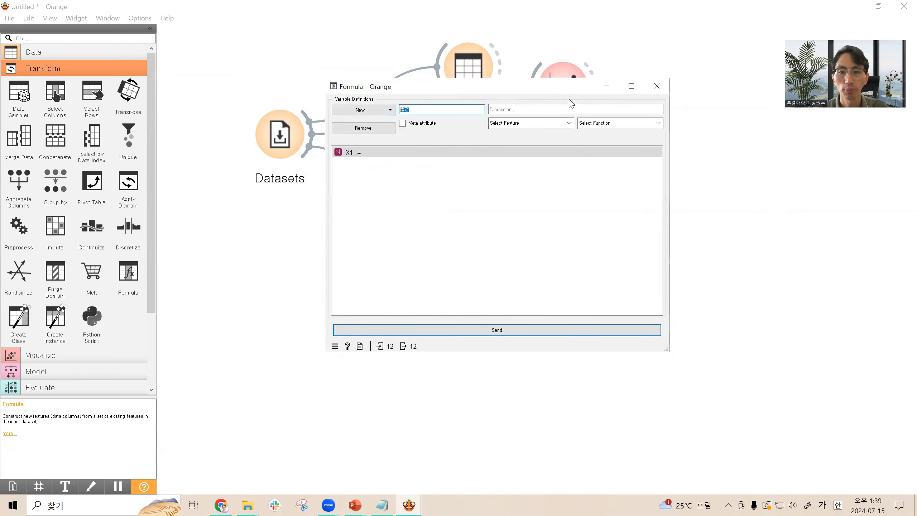
Step: Define the 총점 expression as English+Algebra from the available features
{"action": "left_click", "coordinate": [538, 111]}
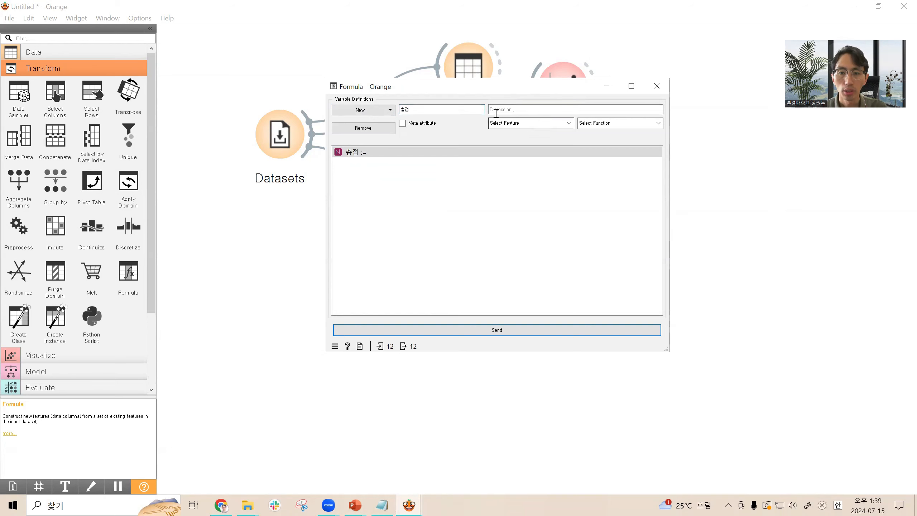
{"action": "left_click", "coordinate": [512, 123]}
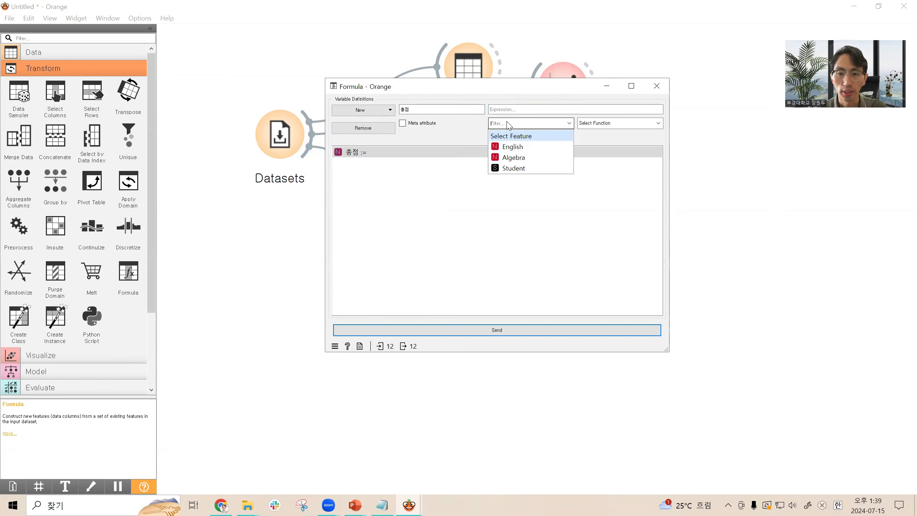
{"action": "left_click", "coordinate": [530, 146]}
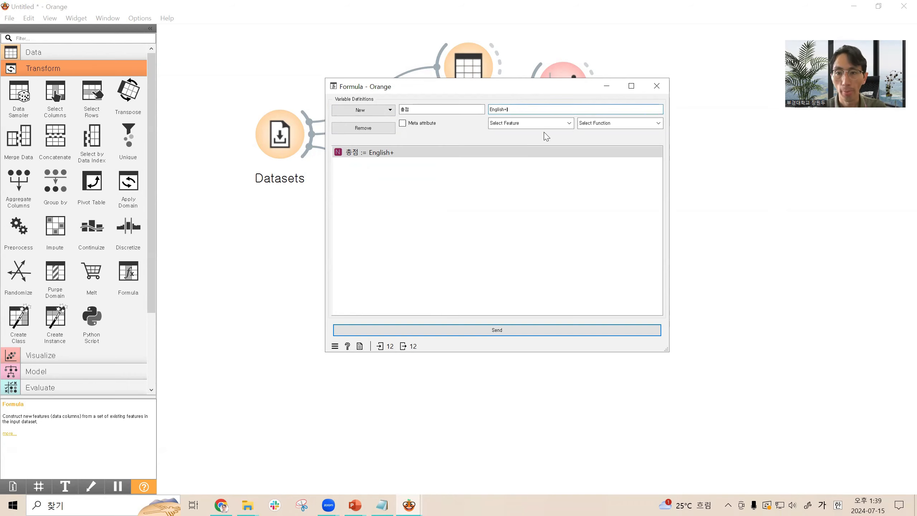
{"action": "left_click", "coordinate": [542, 126]}
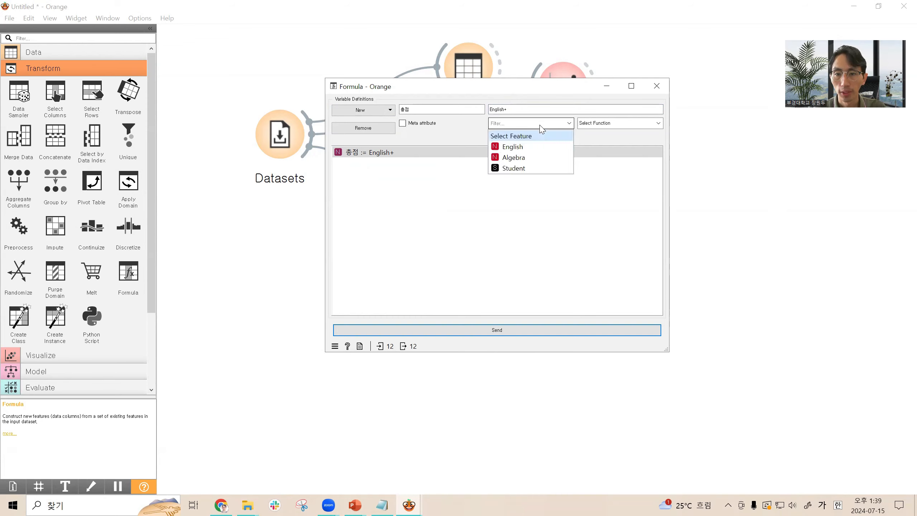
{"action": "left_click", "coordinate": [527, 159]}
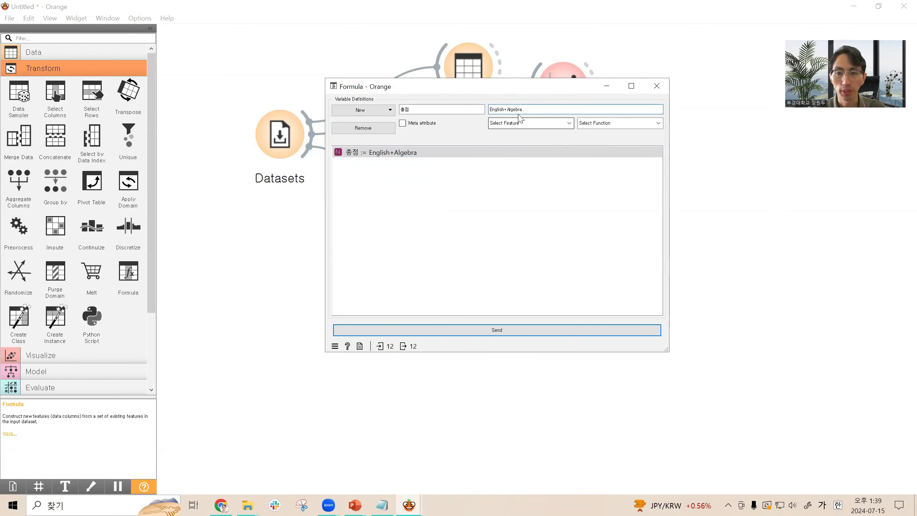
Step: Copy the English+Algebra expression into Notepad in place of its old text, and position the Notepad window over the Formula dialog
{"action": "left_click_drag", "start_coordinate": [522, 110], "coordinate": [466, 118]}
{"action": "key", "text": "ctrl+c"}
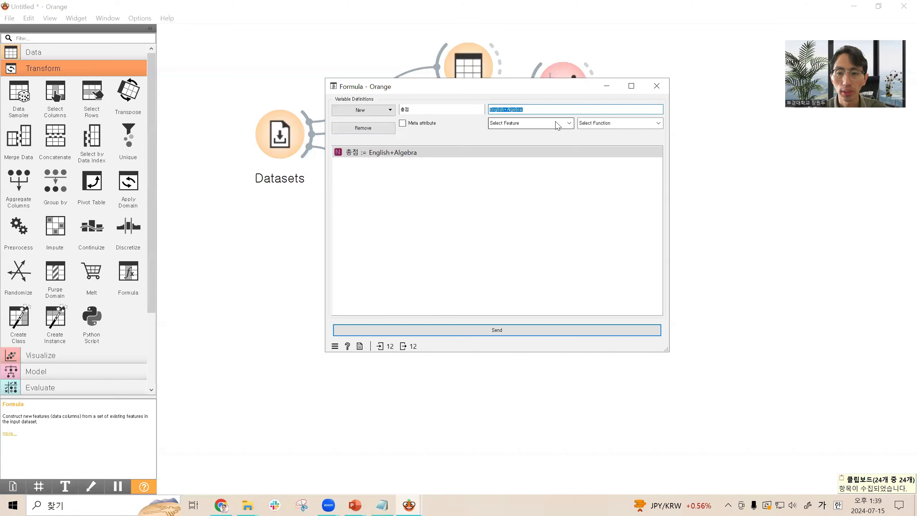
{"action": "left_click", "coordinate": [382, 505]}
{"action": "key", "text": "ctrl+a"}
{"action": "key", "text": "BackSpace"}
{"action": "key", "text": "ctrl+v"}
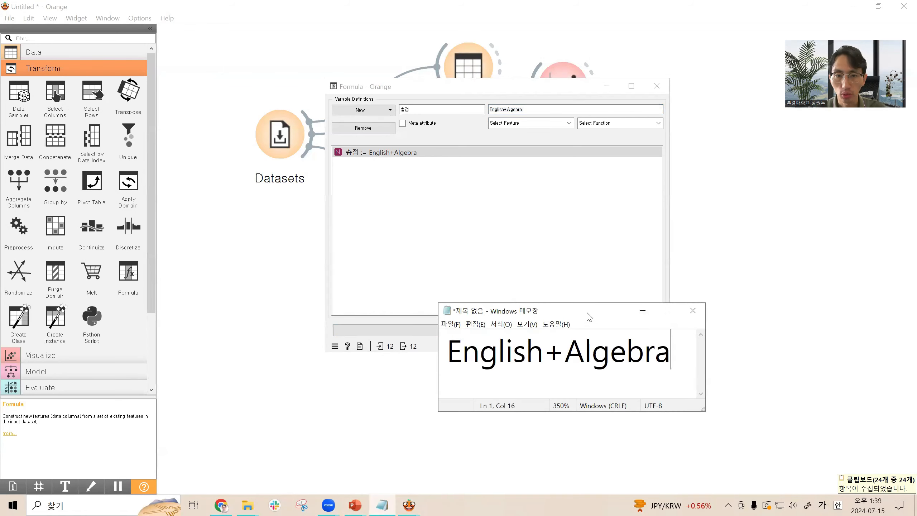
{"action": "left_click_drag", "start_coordinate": [589, 317], "coordinate": [599, 158]}
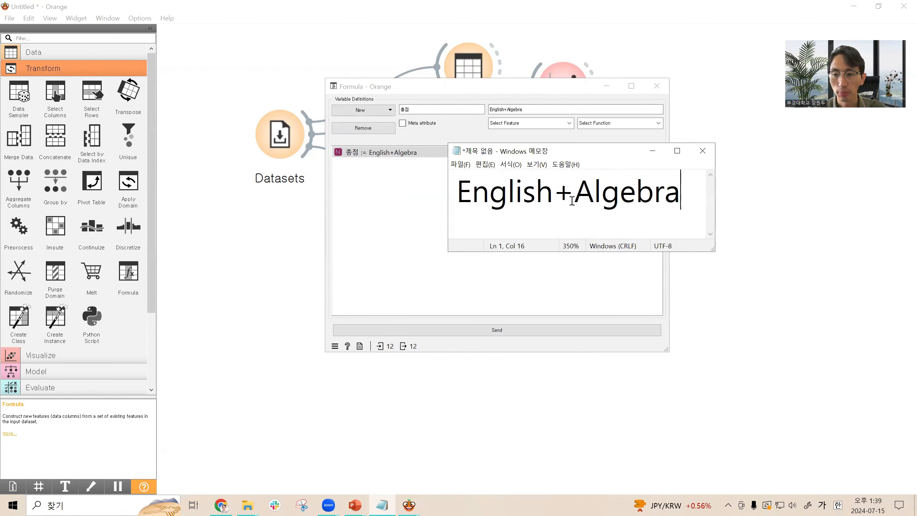
Step: Prefix the Notepad expression with 총점:= and enlarge the text and window so the formula fits on one line
{"action": "scroll", "coordinate": [478, 191], "scroll_direction": "up", "scroll_amount": 11}
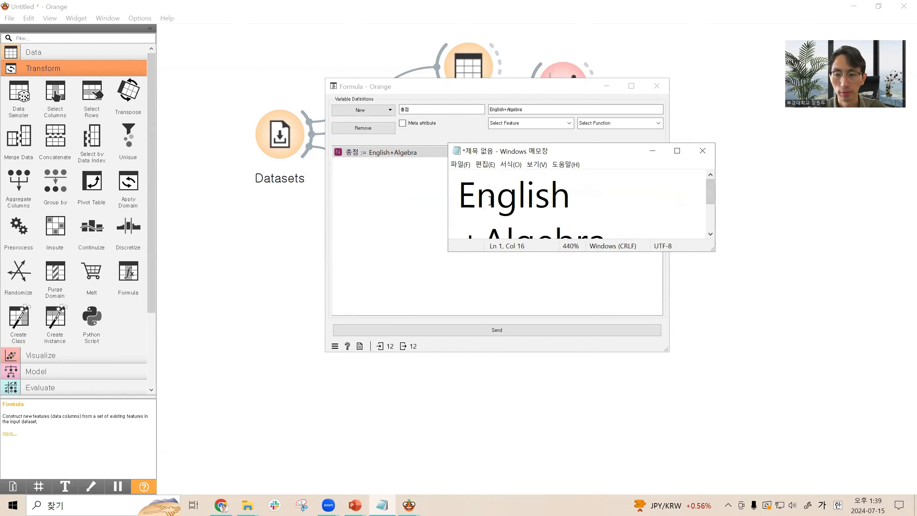
{"action": "left_click_drag", "start_coordinate": [718, 252], "coordinate": [873, 417]}
{"action": "left_click", "coordinate": [461, 202]}
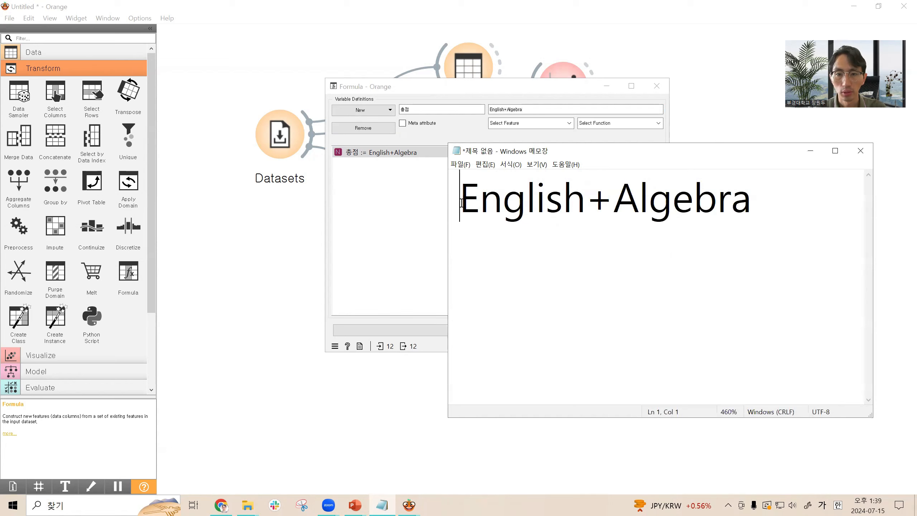
{"action": "type", "text": "총점:"}
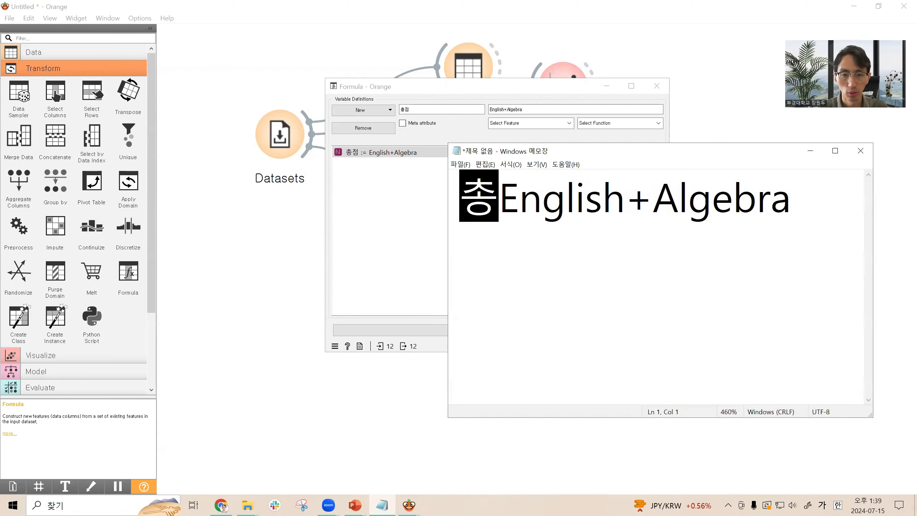
{"action": "type", "text": "="}
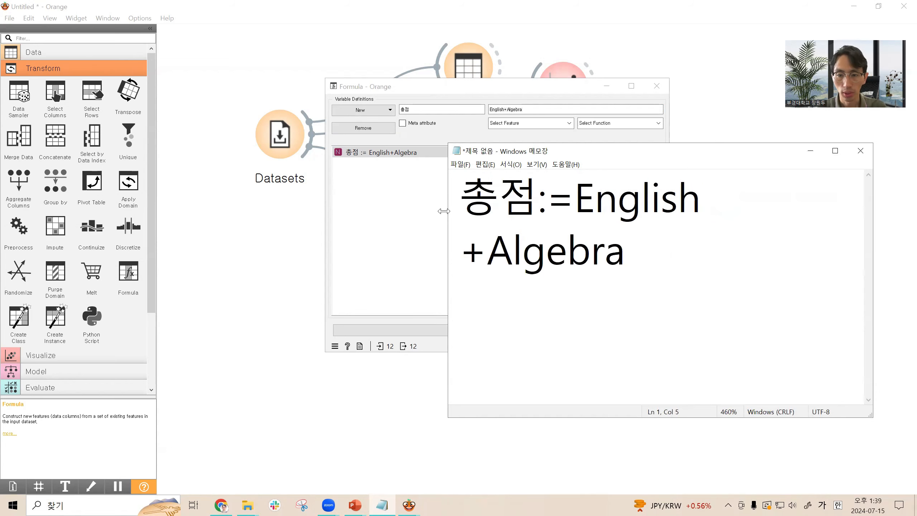
{"action": "left_click_drag", "start_coordinate": [446, 255], "coordinate": [292, 263]}
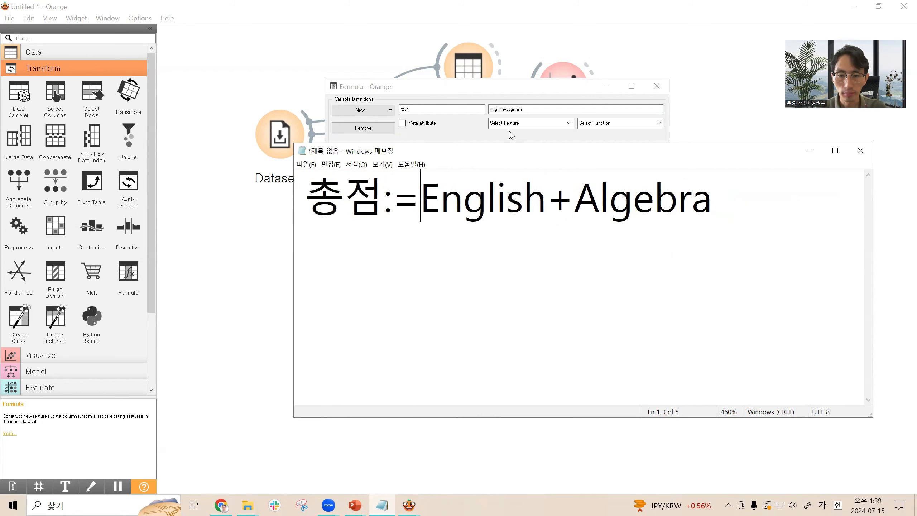
{"action": "left_click_drag", "start_coordinate": [505, 151], "coordinate": [498, 211]}
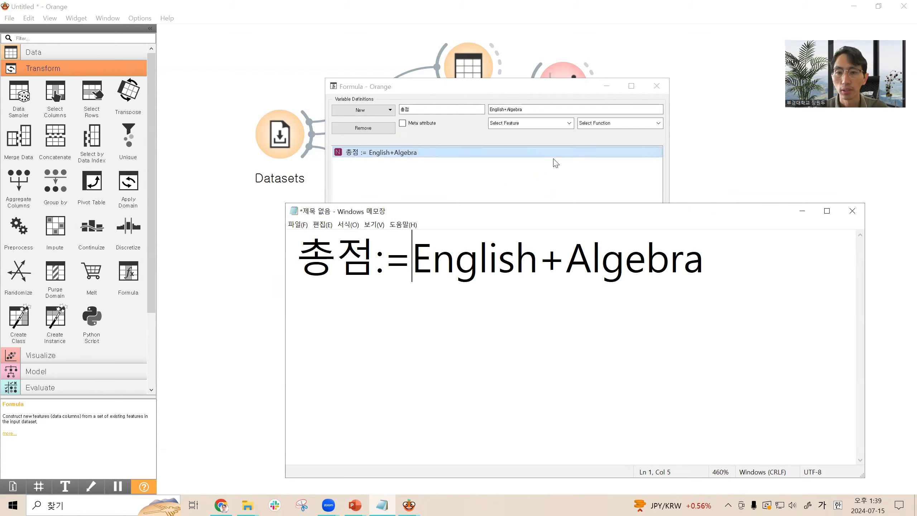
Step: Switch back from Notepad to the Formula dialog in Orange with the 총점 definition
{"action": "left_click", "coordinate": [574, 173]}
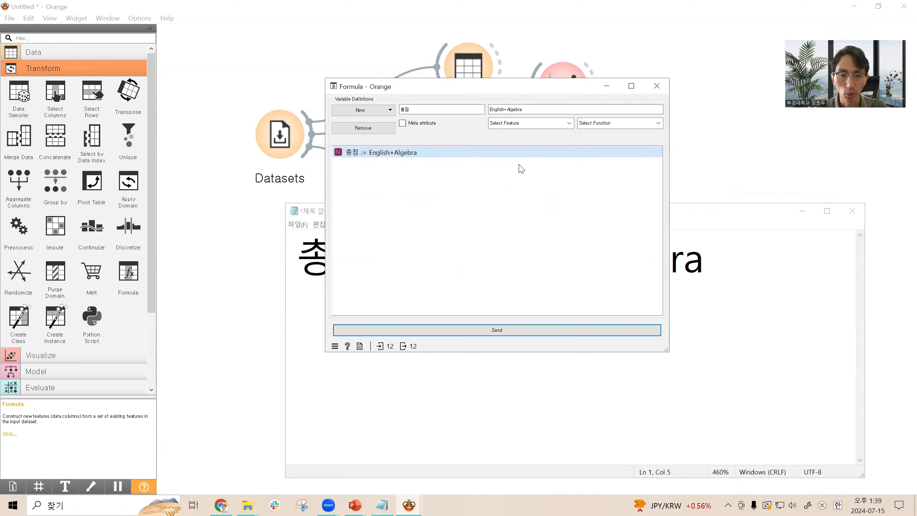
{"action": "left_click", "coordinate": [733, 213]}
{"action": "left_click", "coordinate": [569, 199]}
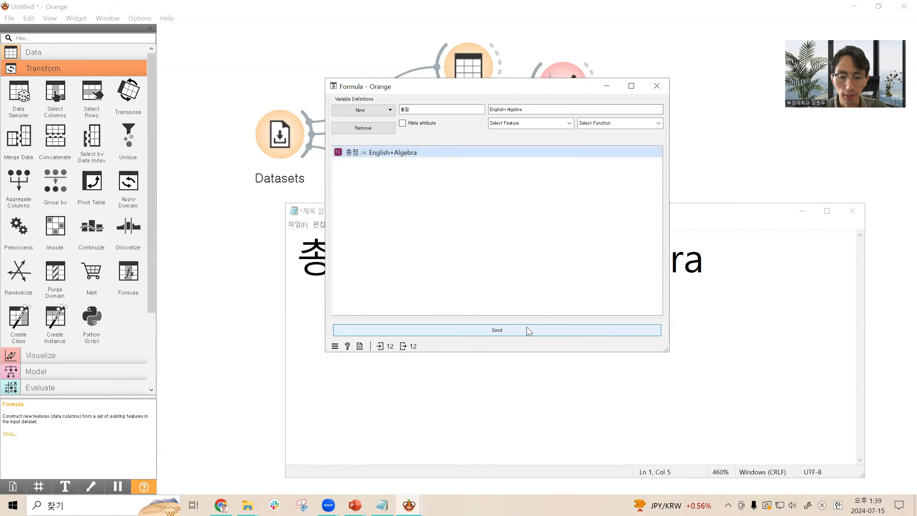
Step: Apply the 총점 formula, connect Formula to Data Table (1), and view the total scores in that table
{"action": "left_click", "coordinate": [492, 333]}
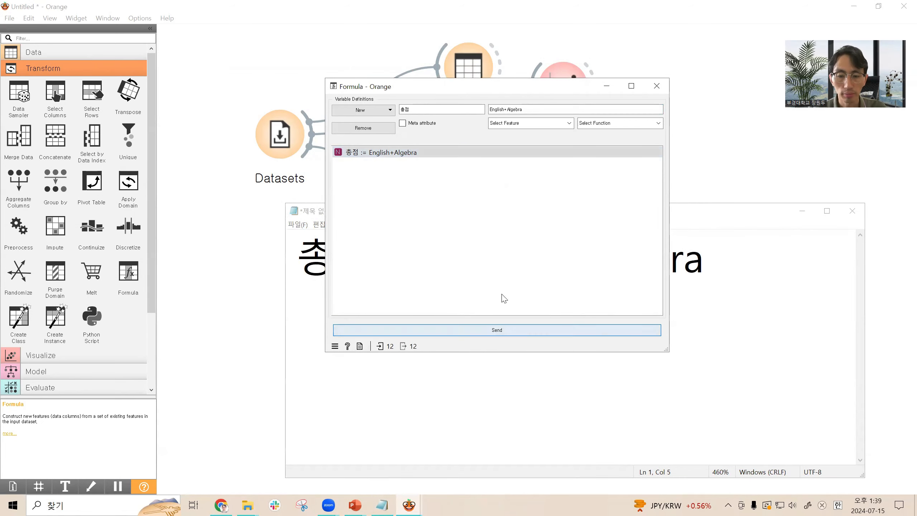
{"action": "left_click", "coordinate": [710, 186]}
{"action": "left_click_drag", "start_coordinate": [472, 219], "coordinate": [594, 193]}
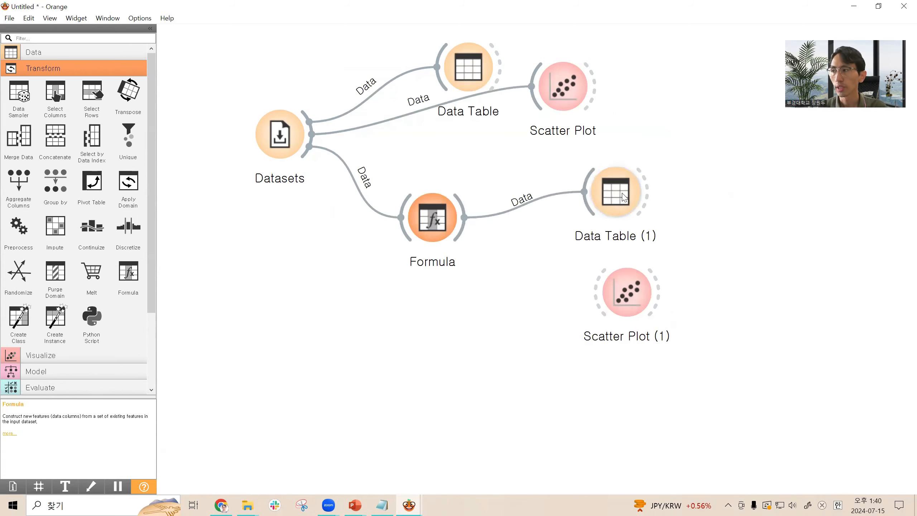
{"action": "double_click", "coordinate": [644, 187]}
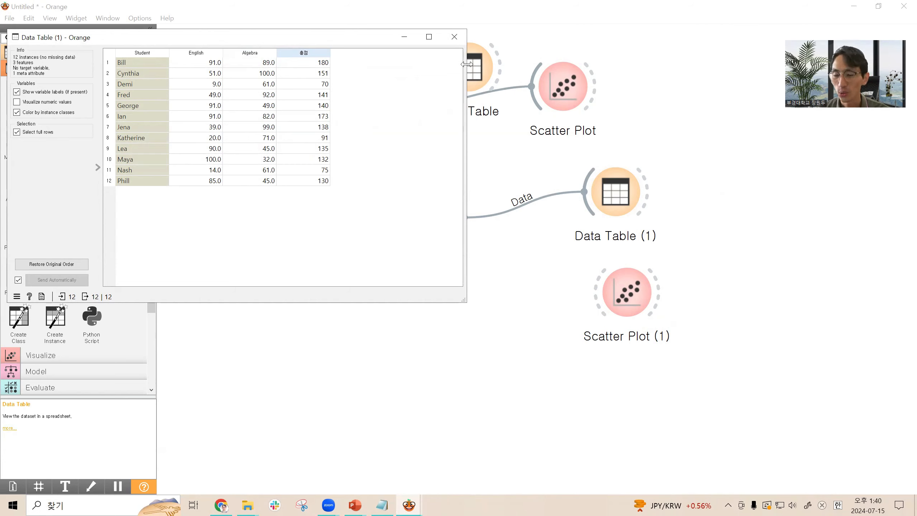
{"action": "left_click", "coordinate": [454, 37]}
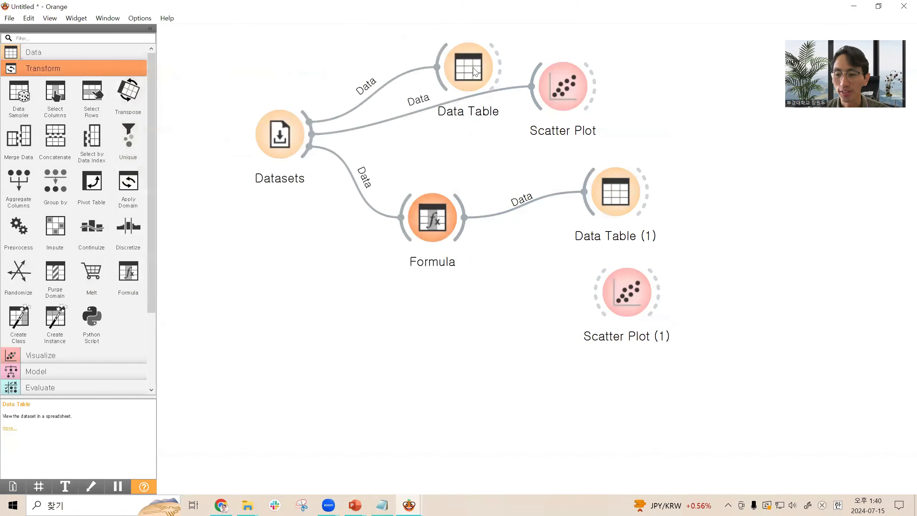
Step: Switch to the running PowerPoint slide show and advance to the table of contents slide
{"action": "mouse_move", "coordinate": [628, 294]}
{"action": "left_mouse_down"}
{"action": "mouse_move", "coordinate": [667, 294]}
{"action": "mouse_move", "coordinate": [639, 294]}
{"action": "left_mouse_up"}
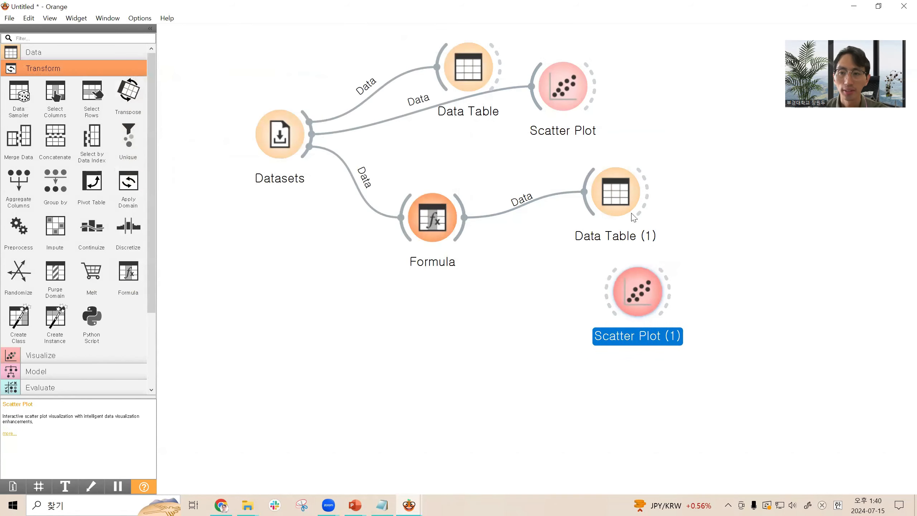
{"action": "left_click", "coordinate": [355, 505]}
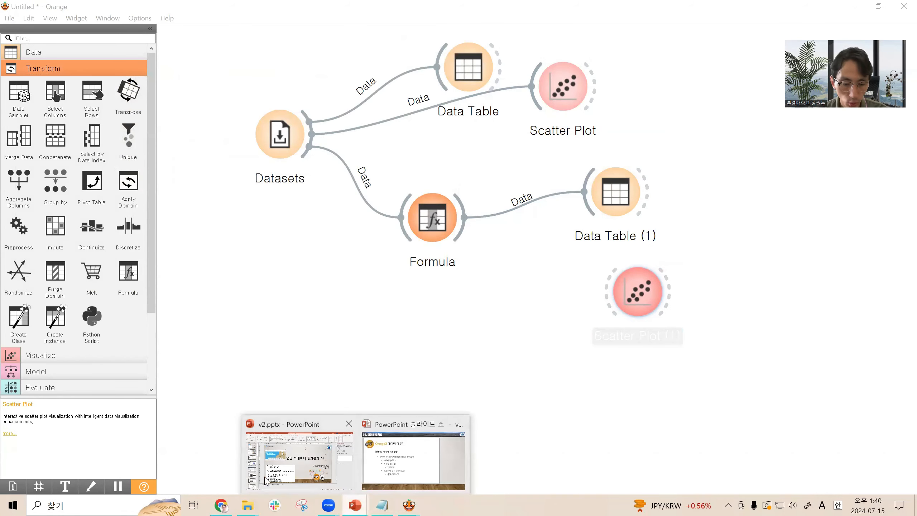
{"action": "left_click", "coordinate": [398, 466]}
{"action": "key", "text": "Right"}
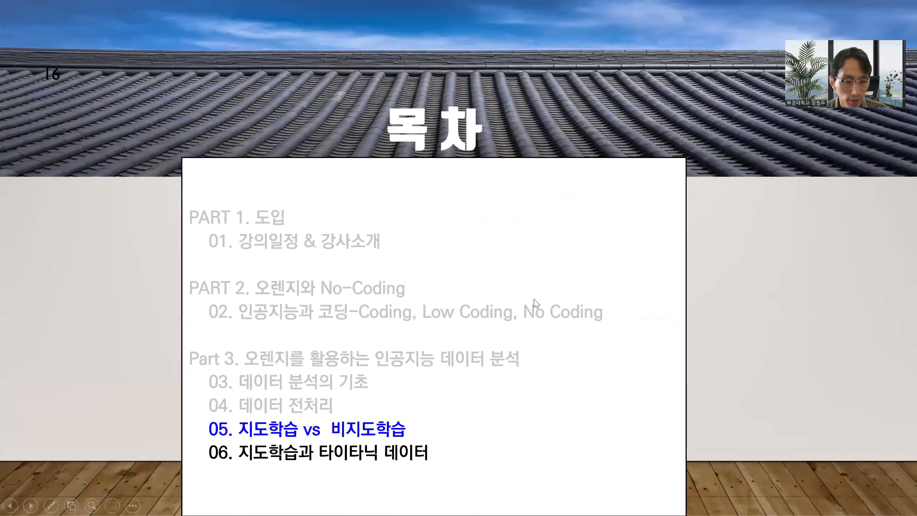
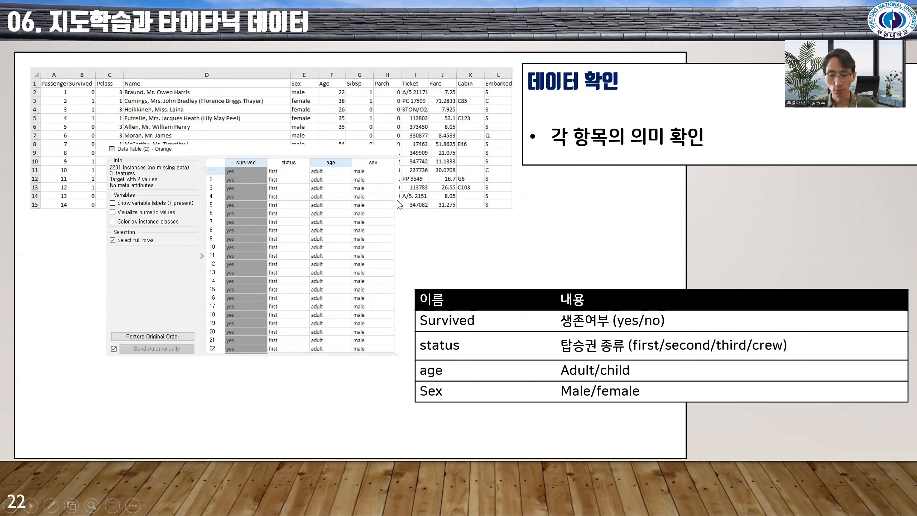
Step: Switch back to the Orange workflow and delete every widget except Datasets
{"action": "key", "text": "super"}
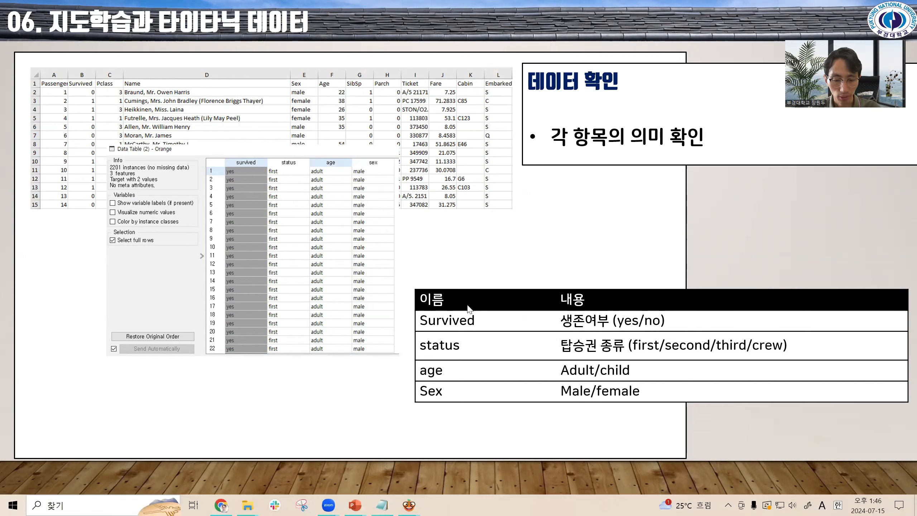
{"action": "mouse_move", "coordinate": [405, 504]}
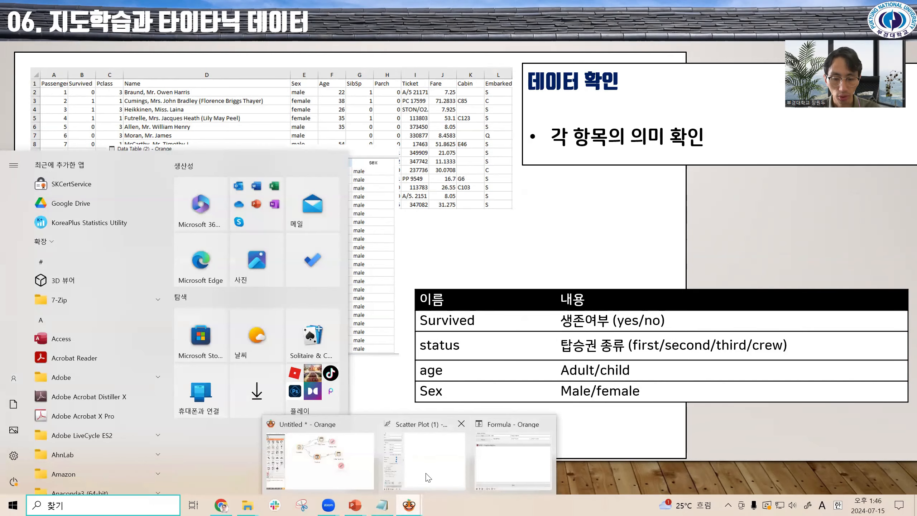
{"action": "left_click", "coordinate": [347, 466]}
{"action": "left_click_drag", "start_coordinate": [728, 369], "coordinate": [371, 42]}
{"action": "key", "text": "Delete"}
Step: Reposition the Datasets widget, search its dataset list for "tit", and load the Titanic dataset
{"action": "left_click_drag", "start_coordinate": [287, 132], "coordinate": [330, 149]}
{"action": "double_click", "coordinate": [329, 149]}
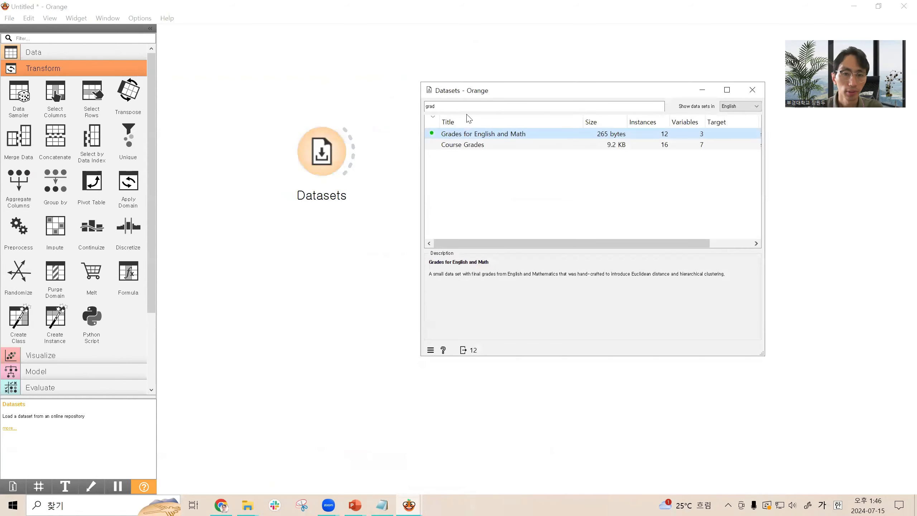
{"action": "double_click", "coordinate": [499, 109]}
{"action": "key", "text": "BackSpace"}
{"action": "type", "text": "tit"}
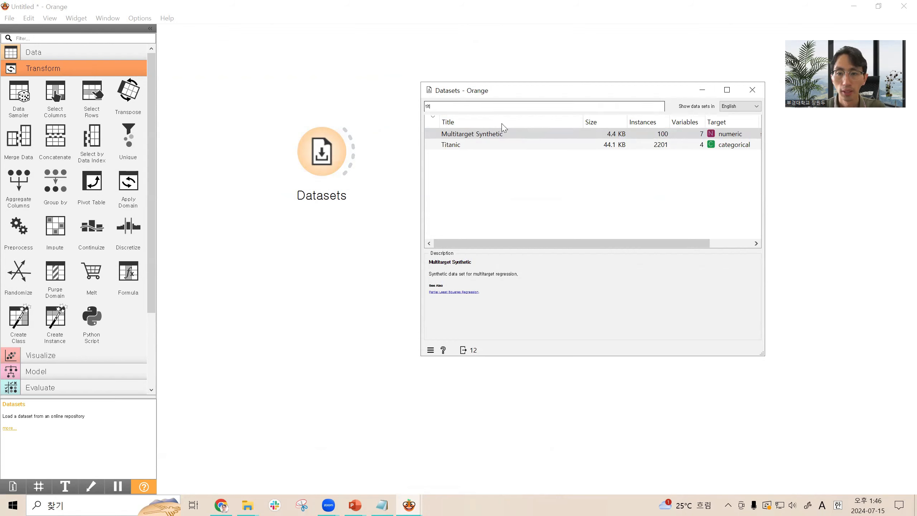
{"action": "left_click", "coordinate": [504, 150]}
{"action": "double_click", "coordinate": [505, 150]}
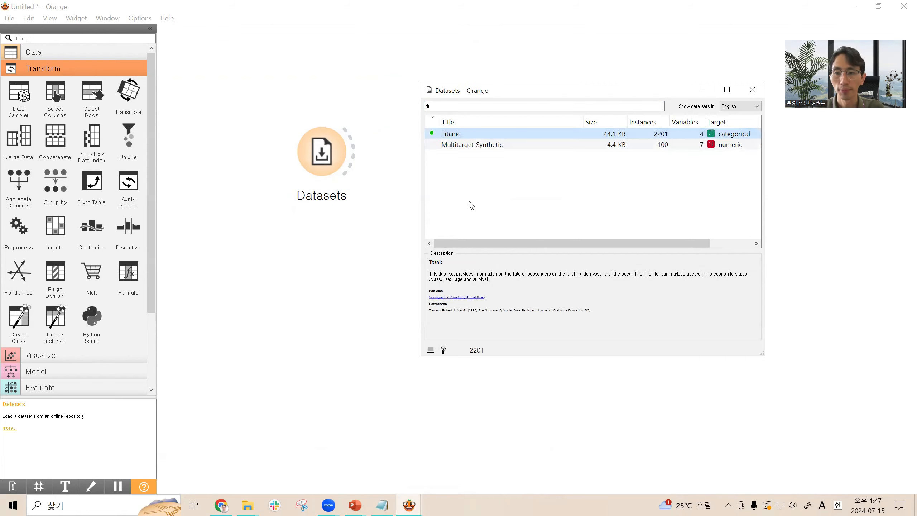
Step: Connect a Data Table to Datasets, look through the Titanic records, and delete the Data Table widget
{"action": "left_click_drag", "start_coordinate": [357, 152], "coordinate": [452, 101]}
{"action": "left_click", "coordinate": [491, 129]}
{"action": "double_click", "coordinate": [504, 101]}
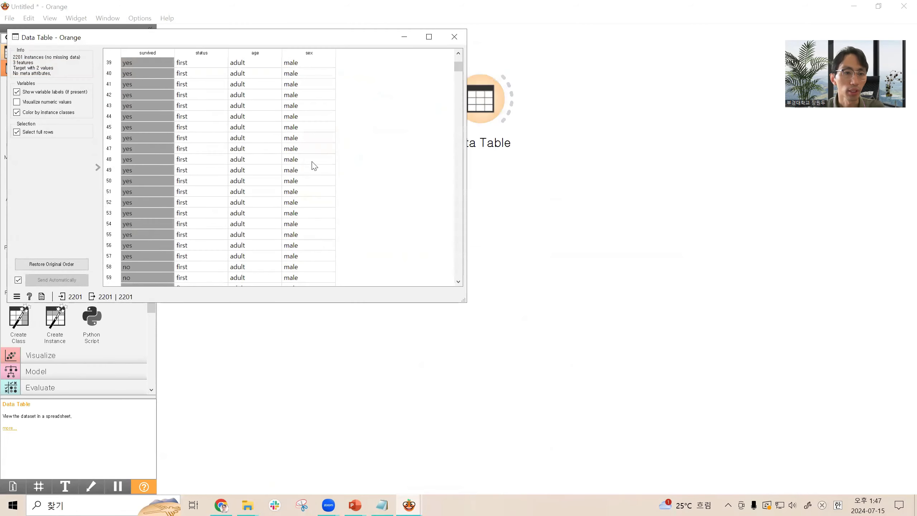
{"action": "scroll", "coordinate": [314, 166], "scroll_direction": "down", "scroll_amount": 3}
{"action": "left_click", "coordinate": [454, 36]}
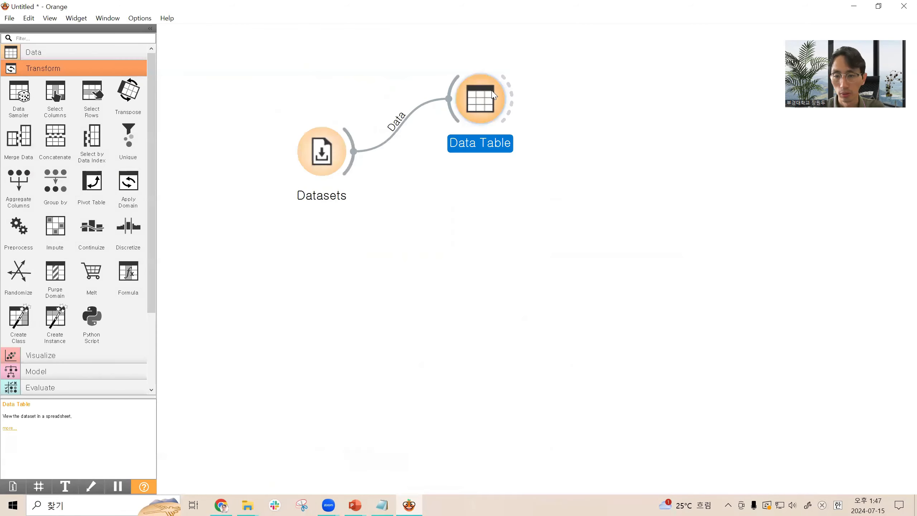
{"action": "key", "text": "Delete"}
Step: Connect a Distributions widget to Datasets and open its chart
{"action": "left_click_drag", "start_coordinate": [364, 140], "coordinate": [428, 103]}
{"action": "type", "text": "dis"}
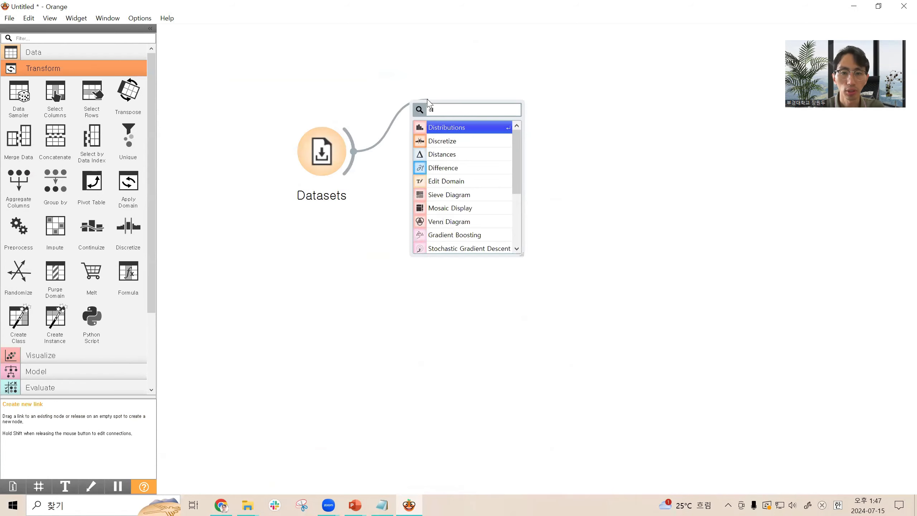
{"action": "left_click", "coordinate": [447, 131]}
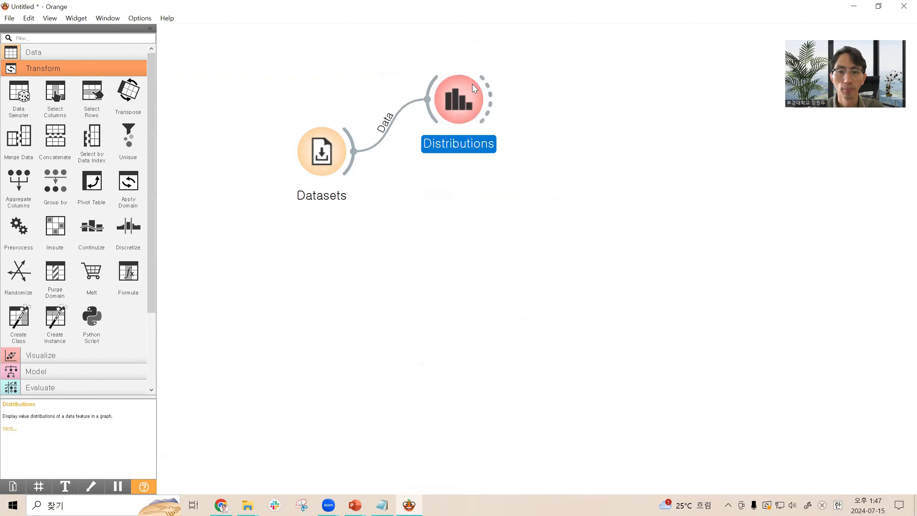
{"action": "double_click", "coordinate": [472, 84]}
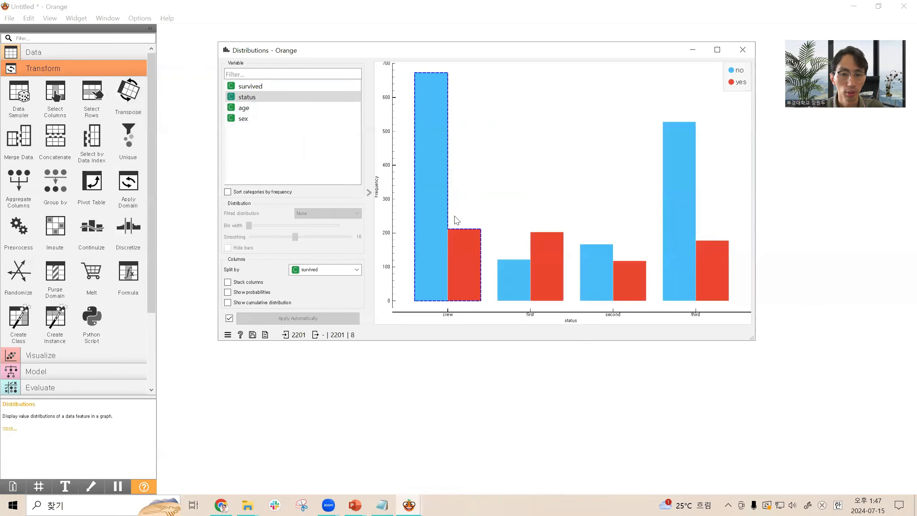
Step: Compare the survived distribution by sex, age and status, including the female group's survival breakdown
{"action": "left_click", "coordinate": [293, 119]}
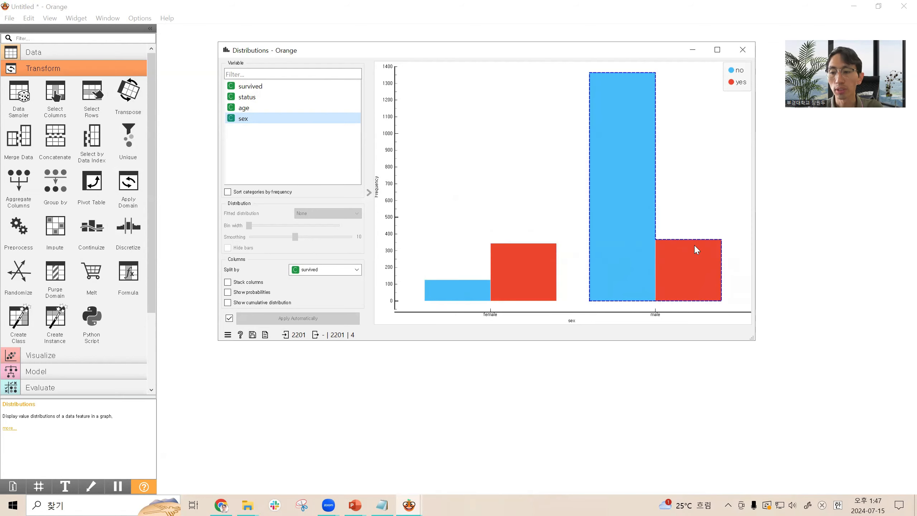
{"action": "mouse_move", "coordinate": [542, 250]}
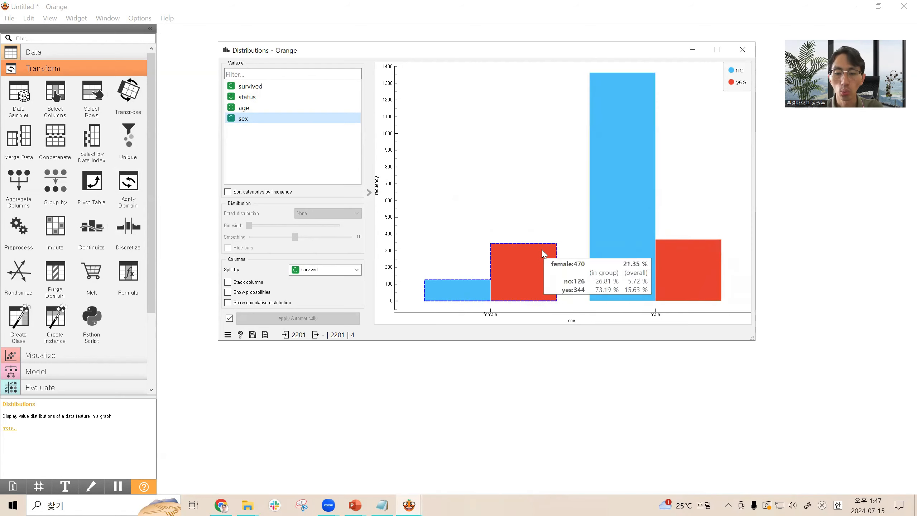
{"action": "left_click", "coordinate": [306, 109]}
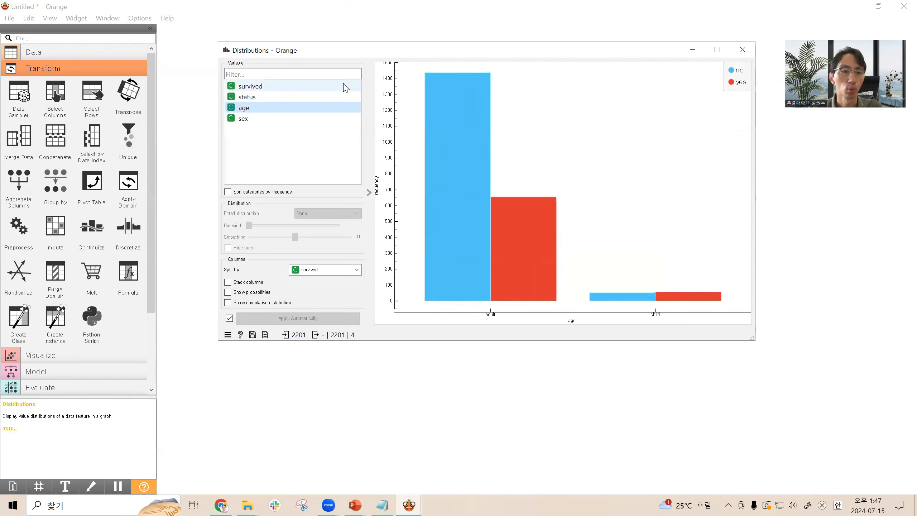
{"action": "left_click", "coordinate": [274, 97]}
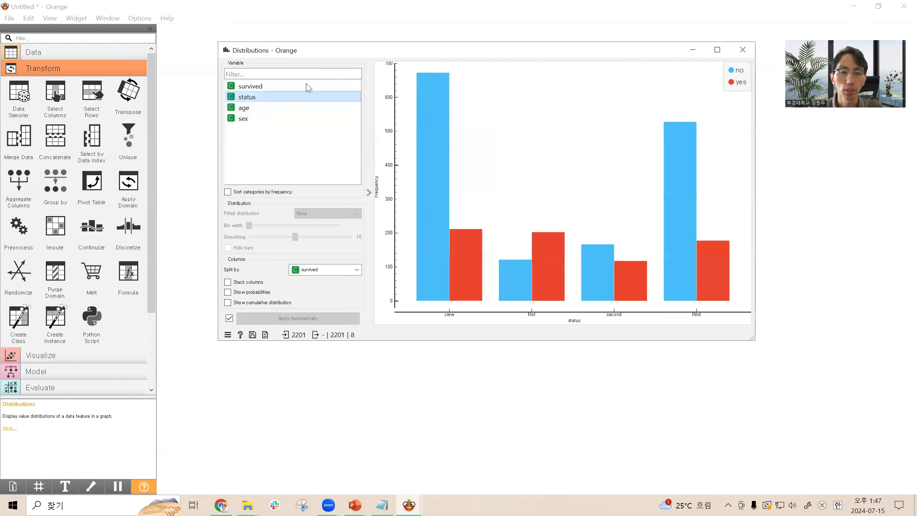
Step: Delete the Distributions widget so that only Datasets remains on the canvas
{"action": "left_click", "coordinate": [535, 368]}
{"action": "left_click", "coordinate": [470, 108]}
{"action": "key", "text": "Delete"}
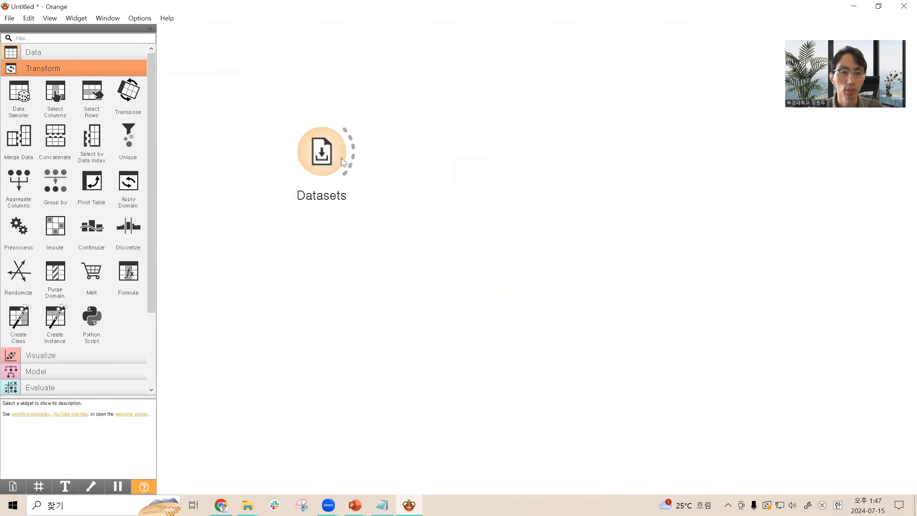
{"action": "left_click_drag", "start_coordinate": [347, 159], "coordinate": [407, 155]}
{"action": "type", "text": "sel"}
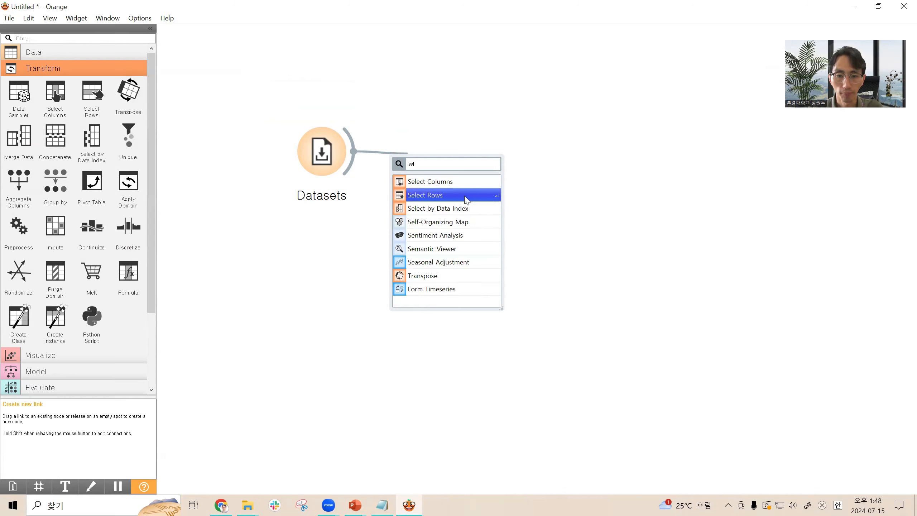
{"action": "left_click", "coordinate": [436, 130]}
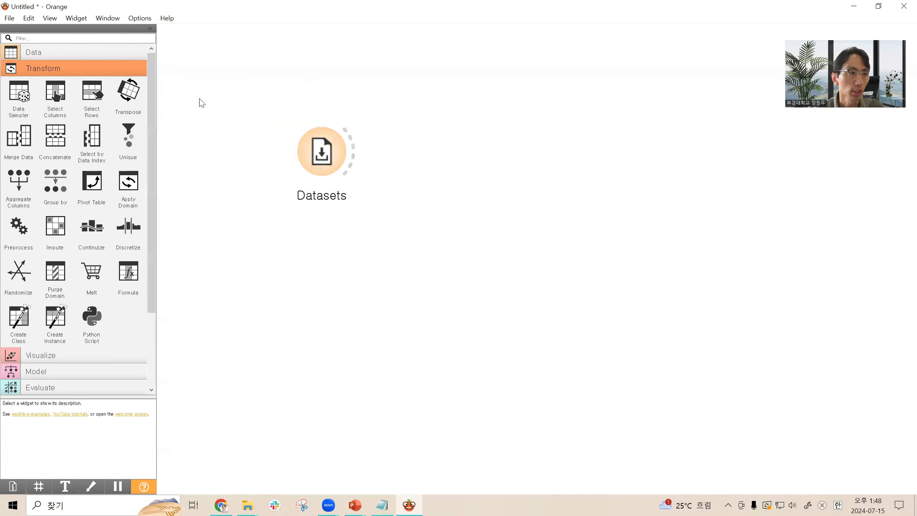
Step: Collapse the Transform widget category and connect a Data Sampler widget to Datasets
{"action": "left_click", "coordinate": [79, 69]}
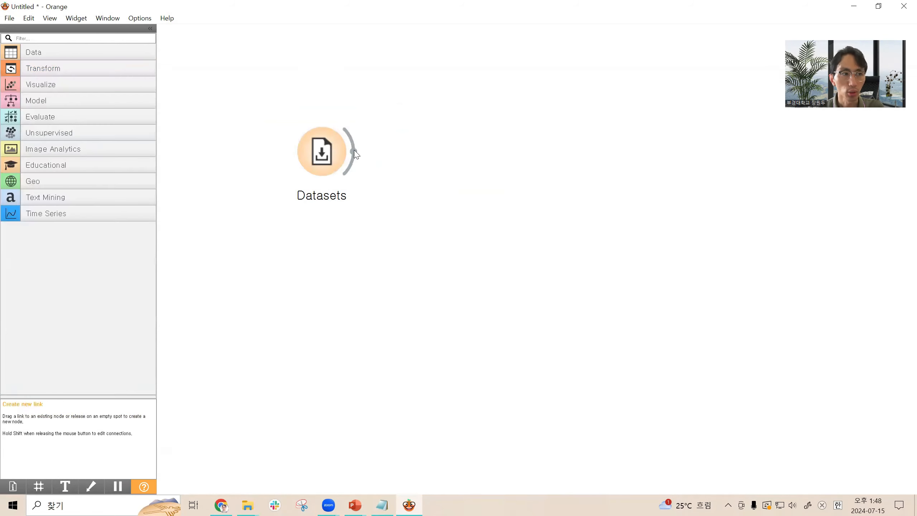
{"action": "left_click_drag", "start_coordinate": [352, 151], "coordinate": [477, 144]}
{"action": "type", "text": "d"}
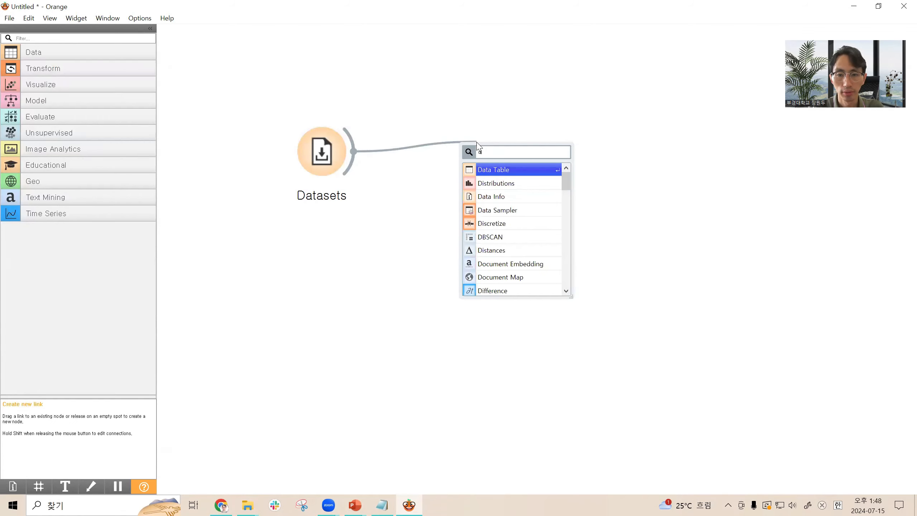
{"action": "type", "text": "ata sl"}
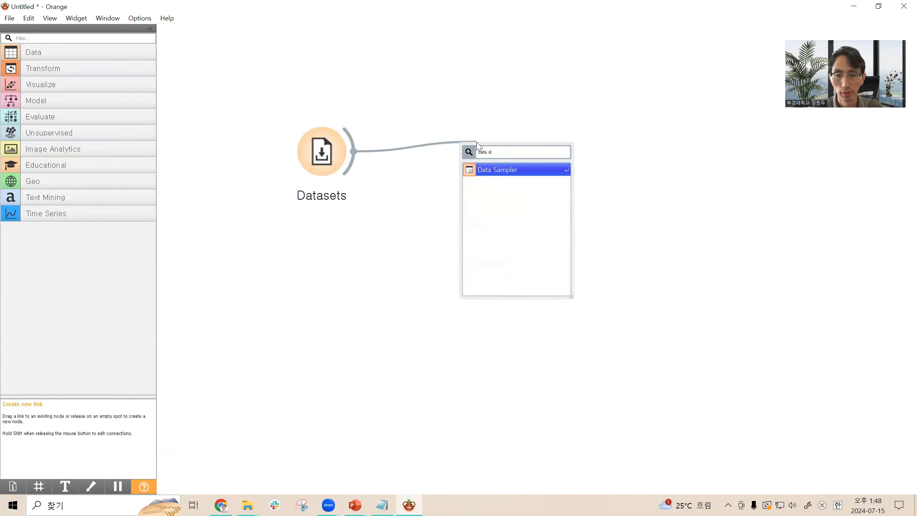
{"action": "left_click", "coordinate": [502, 170]}
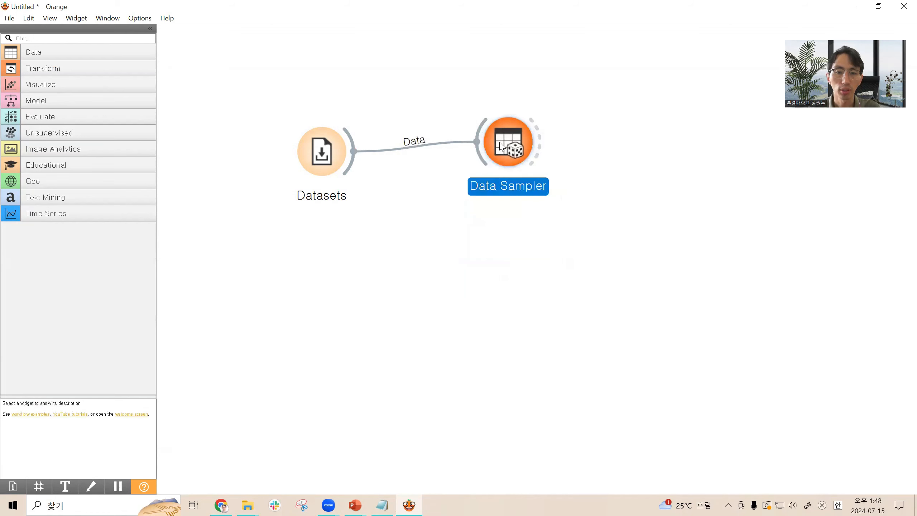
Step: Rearrange the Datasets and Data Sampler widgets closer together and check the Data Sampler's sampling settings
{"action": "left_click_drag", "start_coordinate": [326, 152], "coordinate": [295, 150]}
{"action": "left_click_drag", "start_coordinate": [427, 146], "coordinate": [489, 139]}
{"action": "double_click", "coordinate": [414, 152]}
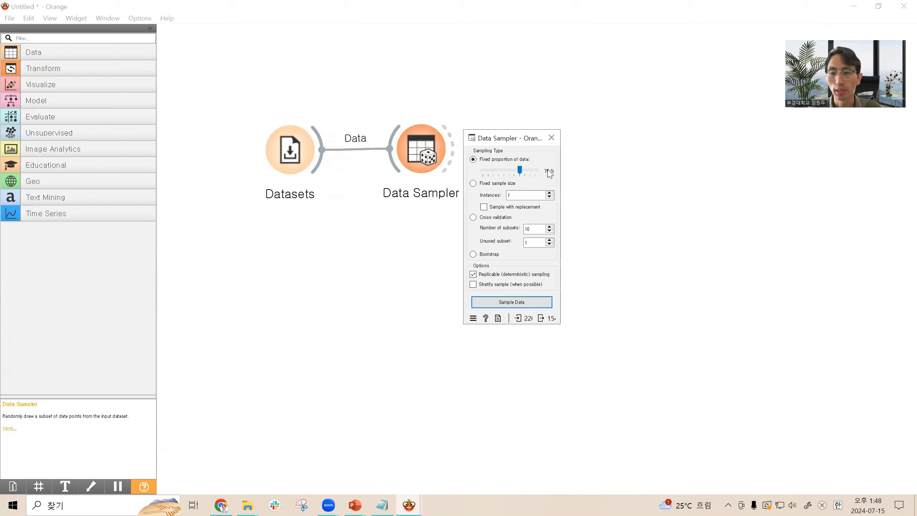
{"action": "left_click", "coordinate": [552, 137]}
Step: Add an SVM model to the canvas and feed it the data sample from Data Sampler
{"action": "left_click_drag", "start_coordinate": [448, 154], "coordinate": [527, 84]}
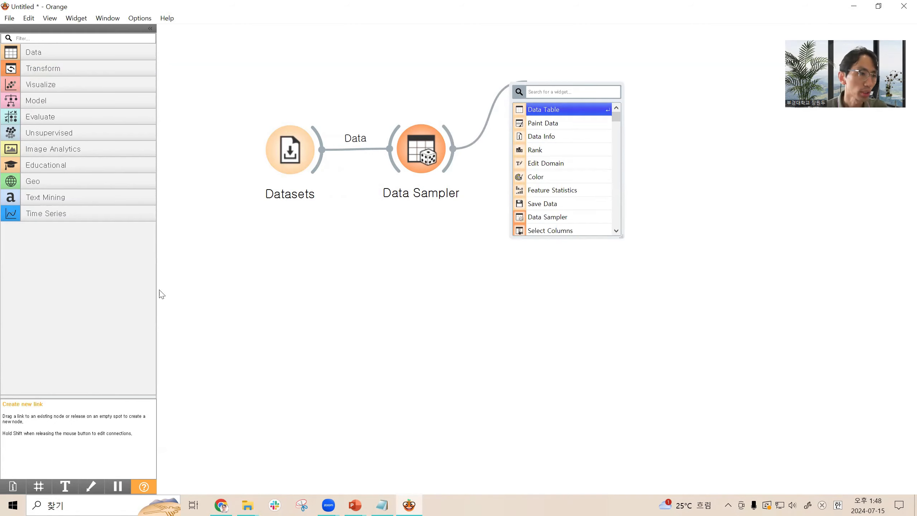
{"action": "left_click", "coordinate": [228, 311]}
{"action": "left_click", "coordinate": [61, 105]}
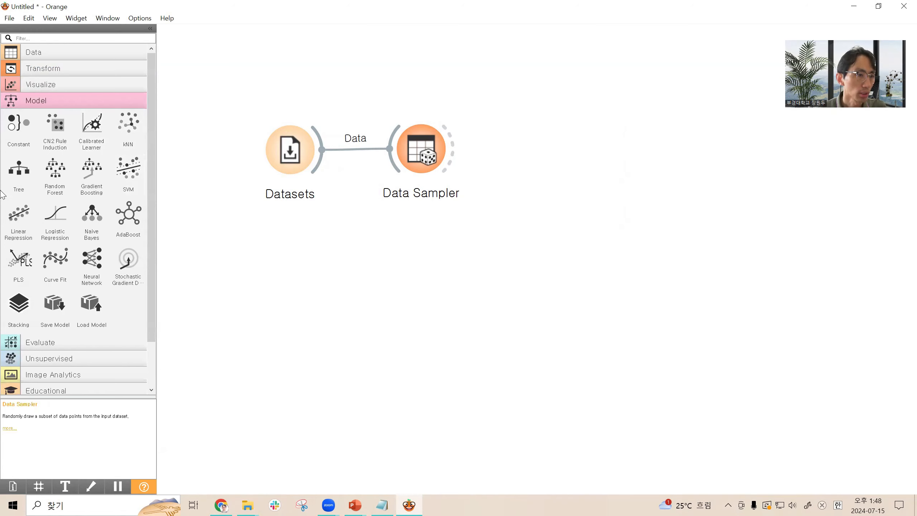
{"action": "left_click_drag", "start_coordinate": [132, 180], "coordinate": [549, 115]}
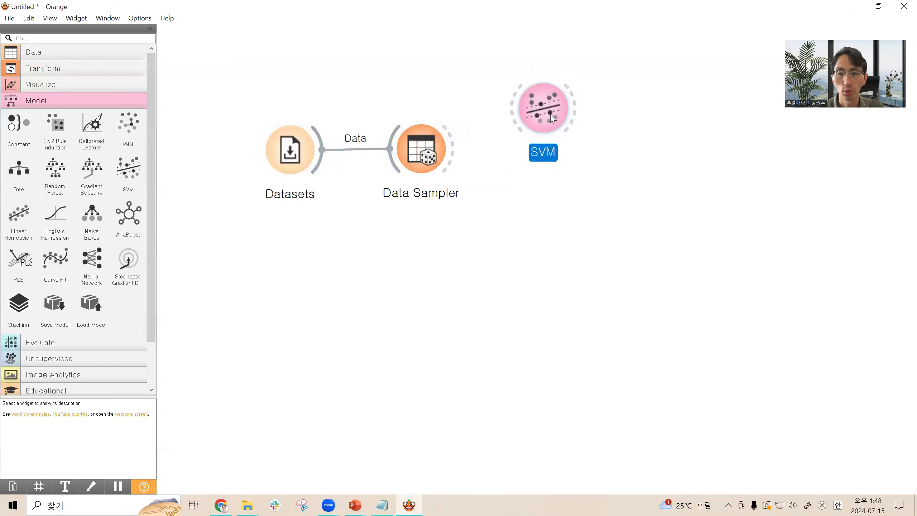
{"action": "left_click_drag", "start_coordinate": [452, 148], "coordinate": [571, 95]}
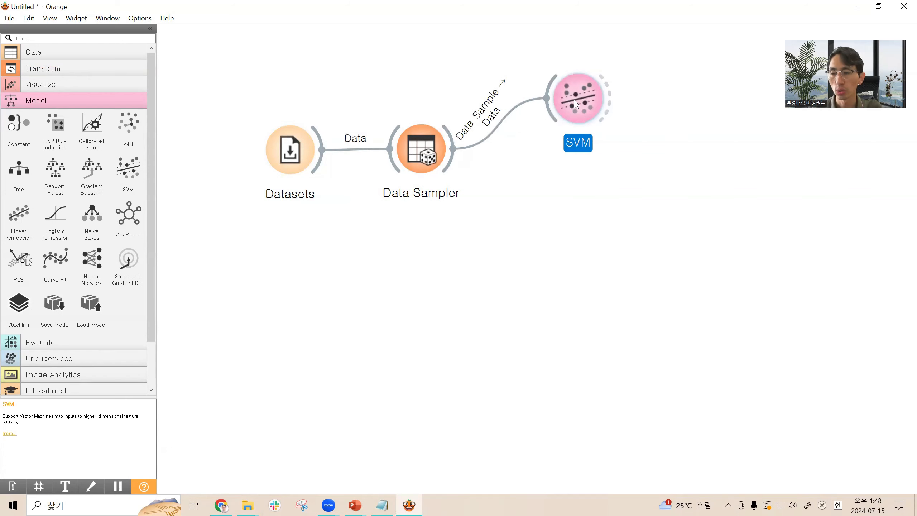
Step: Connect a Predictions widget to the SVM model's output
{"action": "left_click_drag", "start_coordinate": [610, 103], "coordinate": [743, 225]}
{"action": "type", "text": "predi"}
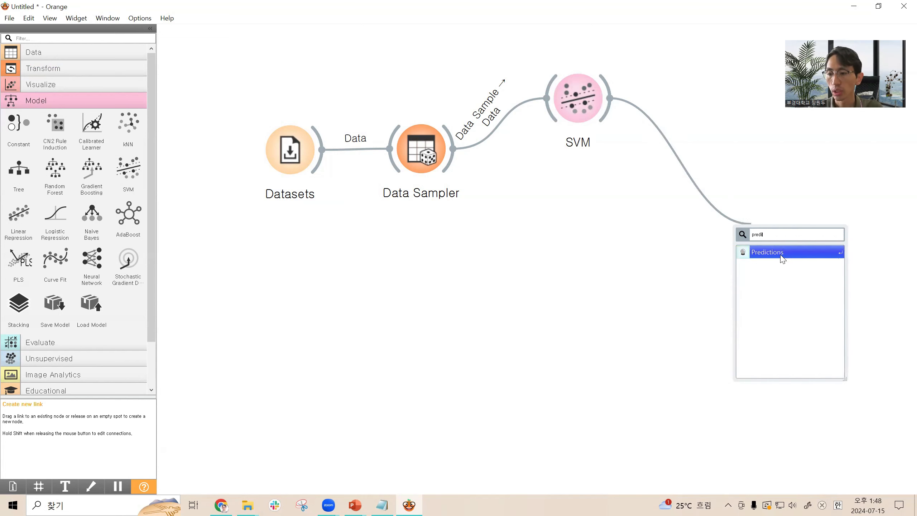
{"action": "left_click", "coordinate": [782, 258]}
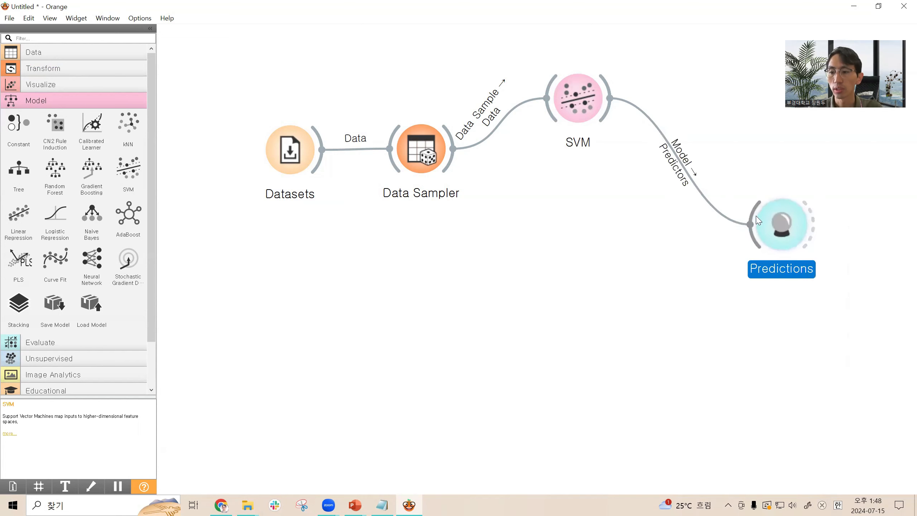